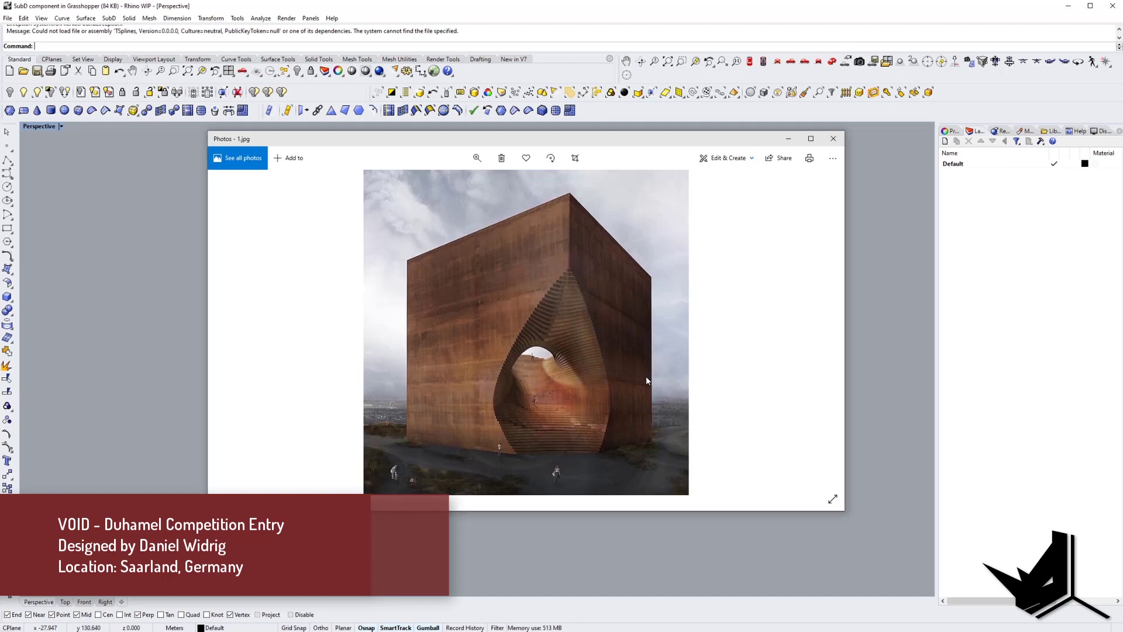
Step: Put the reference photo away and model a box about 73 m tall on the ground grid
{"action": "key", "text": "Right"}
{"action": "left_click", "coordinate": [788, 140]}
{"action": "right_click_drag", "start_coordinate": [519, 403], "coordinate": [477, 391], "text": "shift"}
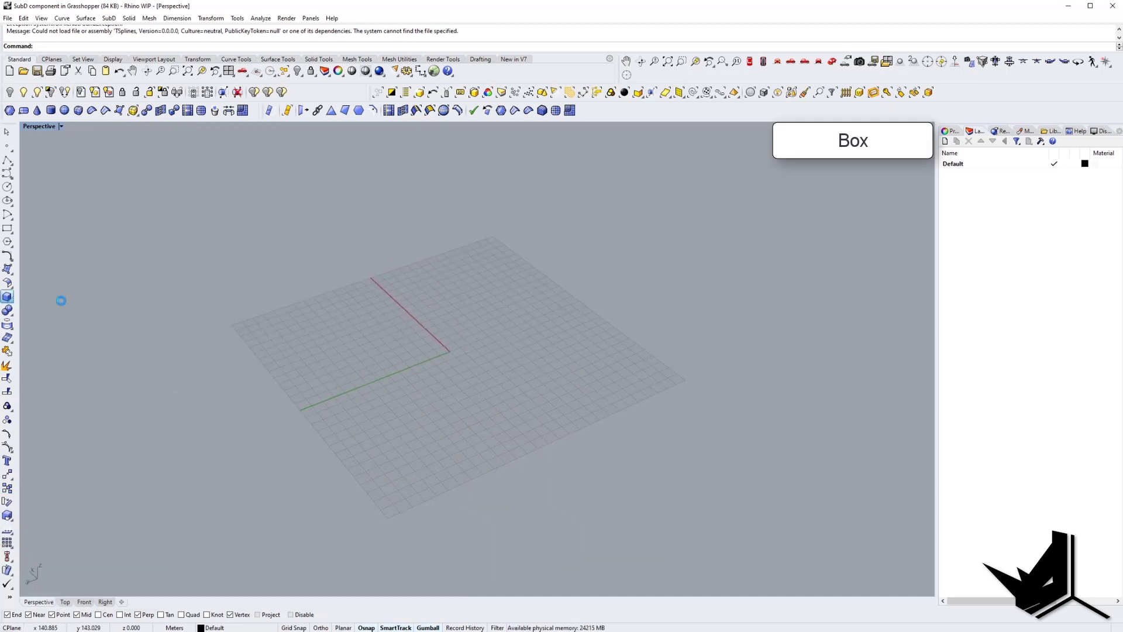
{"action": "left_click", "coordinate": [349, 348]}
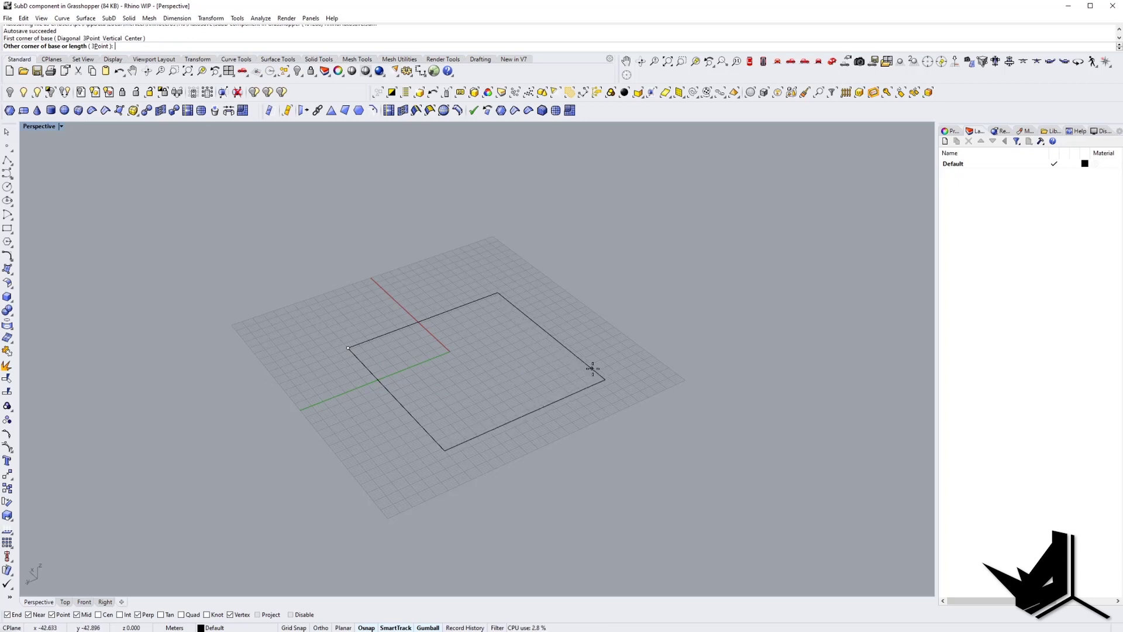
{"action": "left_click", "coordinate": [615, 369]}
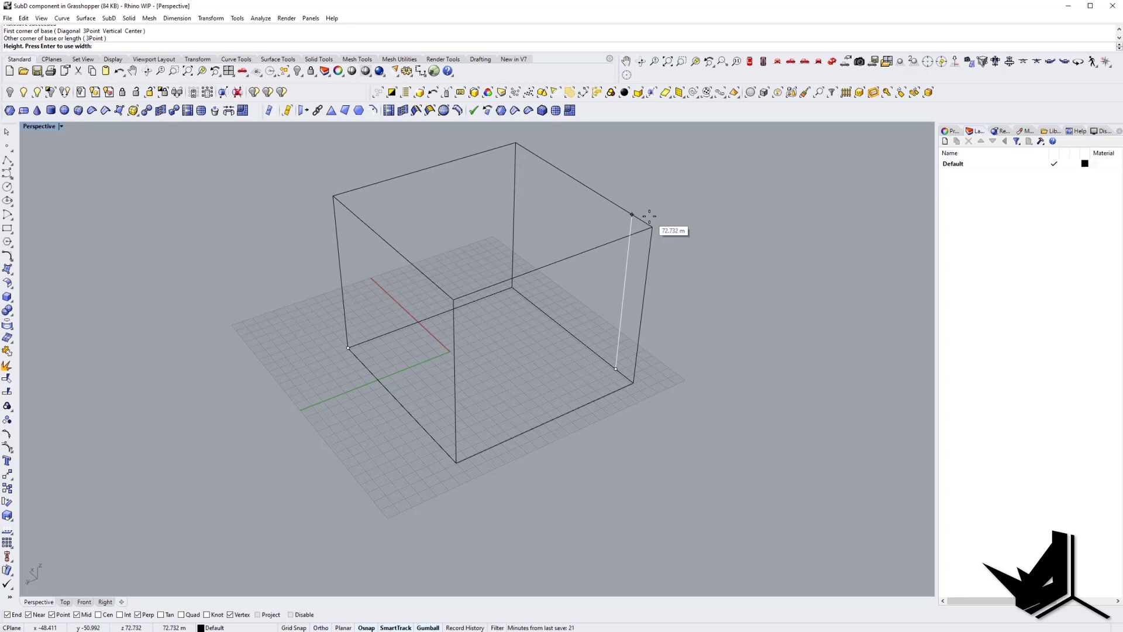
{"action": "left_click", "coordinate": [649, 216]}
Step: Create a SubD sphere on the ground plane beside the box
{"action": "mouse_move", "coordinate": [650, 217]}
{"action": "right_mouse_down"}
{"action": "mouse_move", "coordinate": [609, 268]}
{"action": "mouse_move", "coordinate": [735, 322]}
{"action": "mouse_move", "coordinate": [802, 320]}
{"action": "mouse_move", "coordinate": [587, 328]}
{"action": "mouse_move", "coordinate": [546, 389]}
{"action": "mouse_move", "coordinate": [453, 383]}
{"action": "mouse_move", "coordinate": [499, 371]}
{"action": "mouse_move", "coordinate": [622, 384]}
{"action": "mouse_move", "coordinate": [529, 378]}
{"action": "mouse_move", "coordinate": [438, 398]}
{"action": "mouse_move", "coordinate": [514, 396]}
{"action": "mouse_move", "coordinate": [566, 420]}
{"action": "right_mouse_up"}
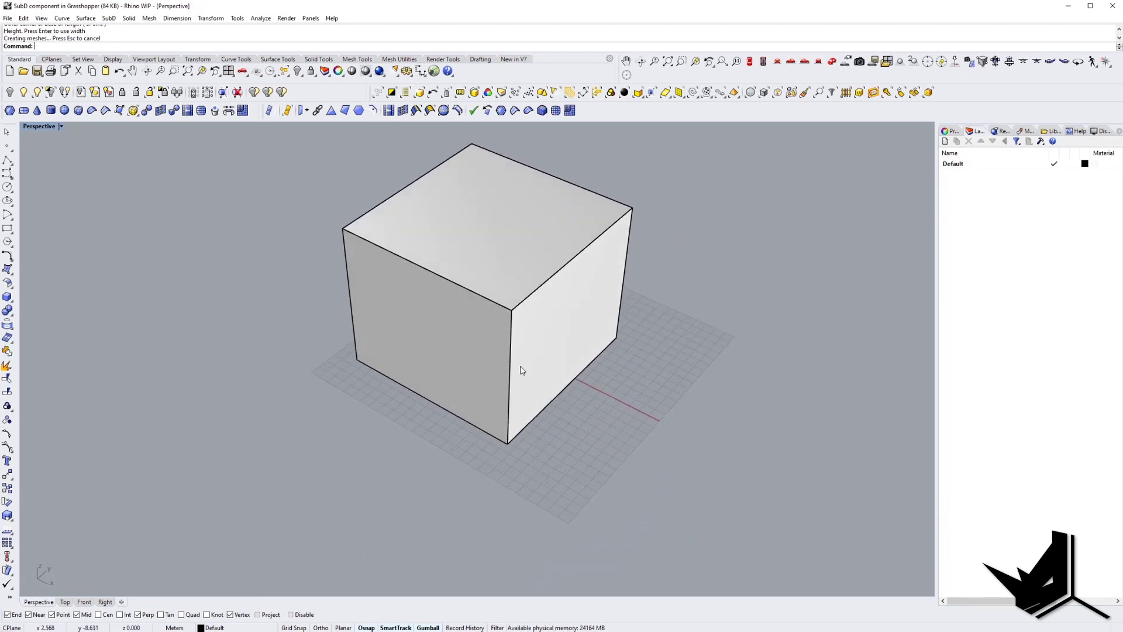
{"action": "right_click_drag", "start_coordinate": [523, 370], "coordinate": [499, 394], "text": "shift"}
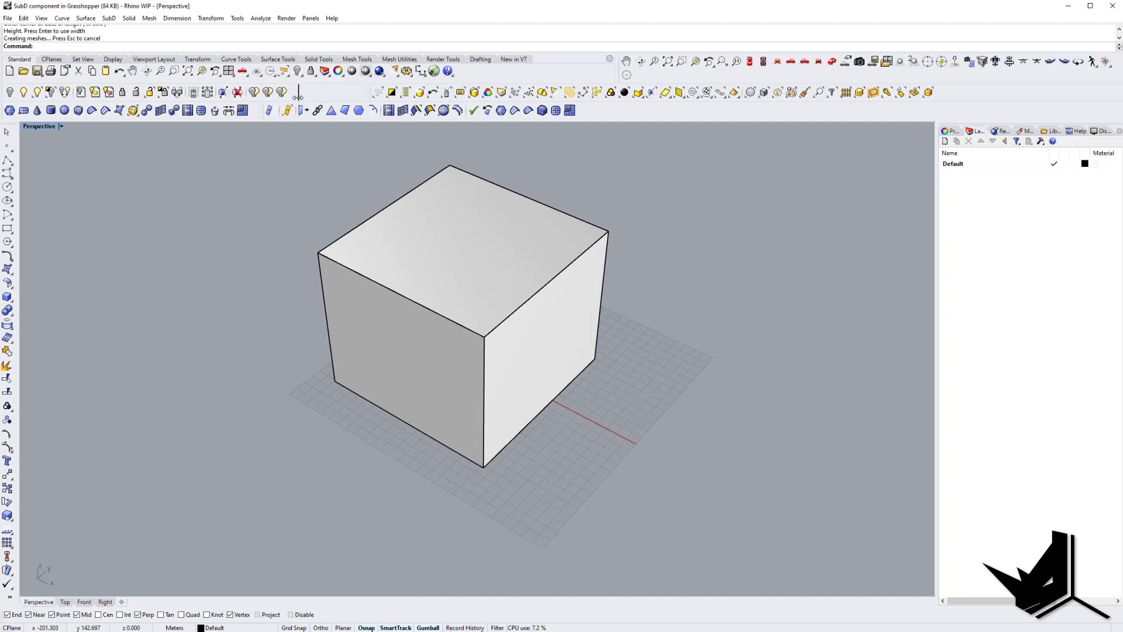
{"action": "left_click_drag", "start_coordinate": [298, 96], "coordinate": [297, 96]}
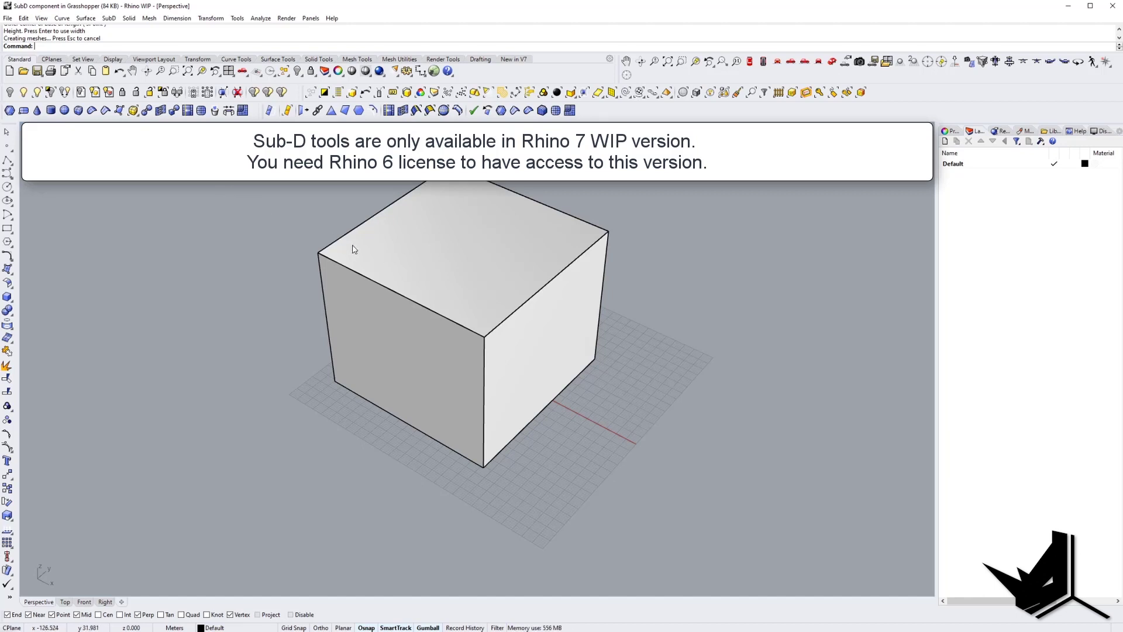
{"action": "right_click_drag", "start_coordinate": [328, 253], "coordinate": [262, 237]}
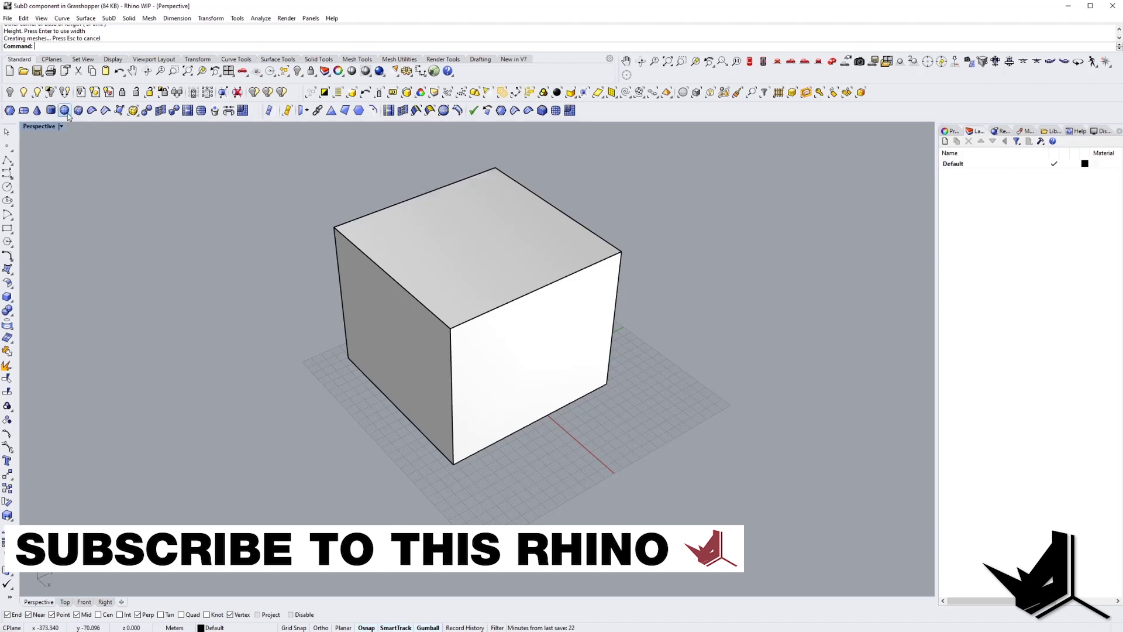
{"action": "left_click", "coordinate": [65, 110]}
{"action": "left_click", "coordinate": [682, 465]}
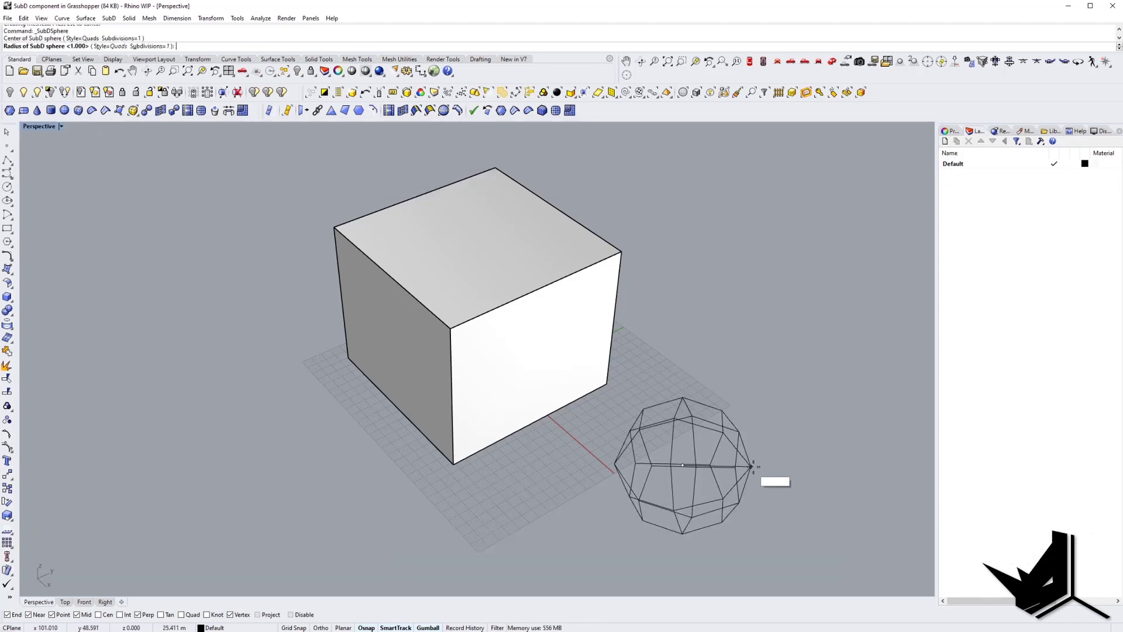
{"action": "left_click", "coordinate": [827, 403]}
Step: Scale the SubD sphere along its red axis into an ellipsoid longer than the box
{"action": "mouse_move", "coordinate": [826, 403]}
{"action": "right_mouse_down"}
{"action": "mouse_move", "coordinate": [735, 426]}
{"action": "mouse_move", "coordinate": [584, 321]}
{"action": "mouse_move", "coordinate": [598, 344]}
{"action": "mouse_move", "coordinate": [543, 381]}
{"action": "mouse_move", "coordinate": [539, 401]}
{"action": "right_mouse_up"}
{"action": "left_click", "coordinate": [598, 345]}
{"action": "left_click_drag", "start_coordinate": [408, 449], "coordinate": [470, 442]}
{"action": "right_click_drag", "start_coordinate": [470, 441], "coordinate": [409, 452]}
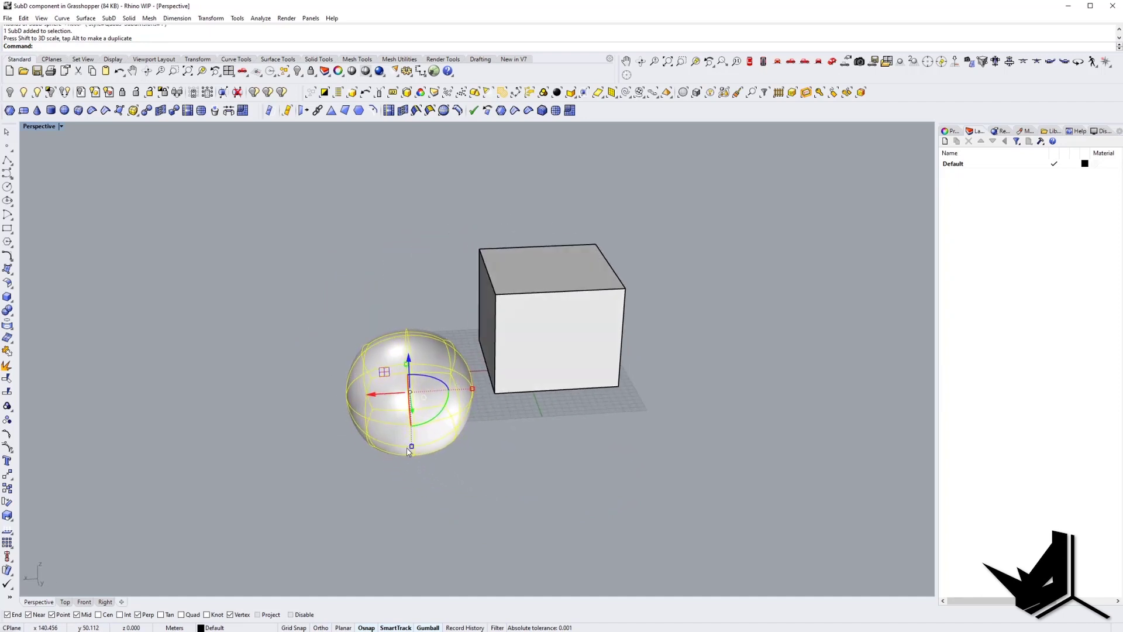
{"action": "left_click_drag", "start_coordinate": [472, 391], "coordinate": [587, 385]}
{"action": "right_click_drag", "start_coordinate": [588, 385], "coordinate": [622, 429]}
Step: Switch the SubD between flat and smooth display to inspect its control shape
{"action": "key", "text": "Tab"}
{"action": "scroll", "coordinate": [408, 359], "scroll_direction": "up", "scroll_amount": 3}
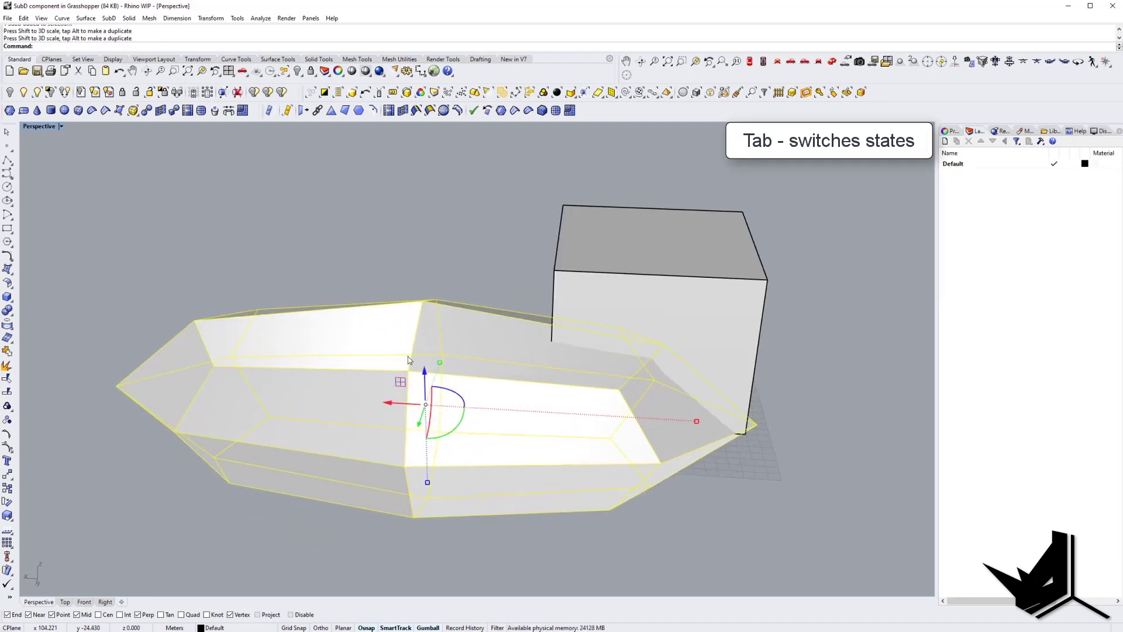
{"action": "right_click_drag", "start_coordinate": [408, 360], "coordinate": [460, 457]}
{"action": "key", "text": "Tab"}
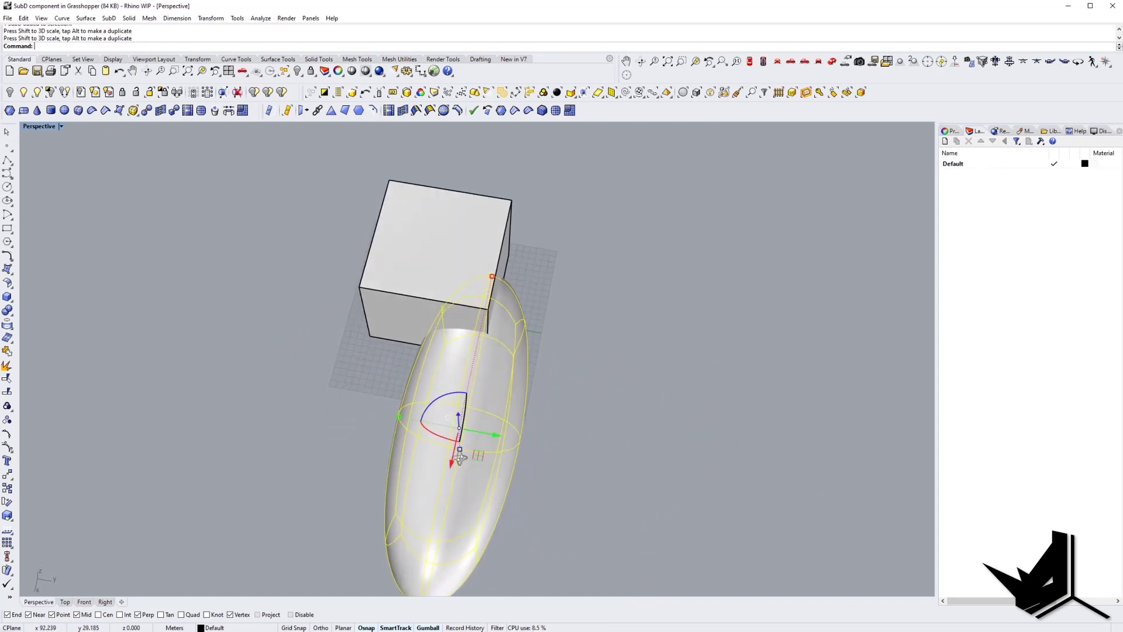
Step: Rotate the SubD ellipsoid horizontally and move it so that it passes through the box
{"action": "left_click_drag", "start_coordinate": [433, 398], "coordinate": [427, 418]}
{"action": "right_click_drag", "start_coordinate": [427, 428], "coordinate": [428, 455]}
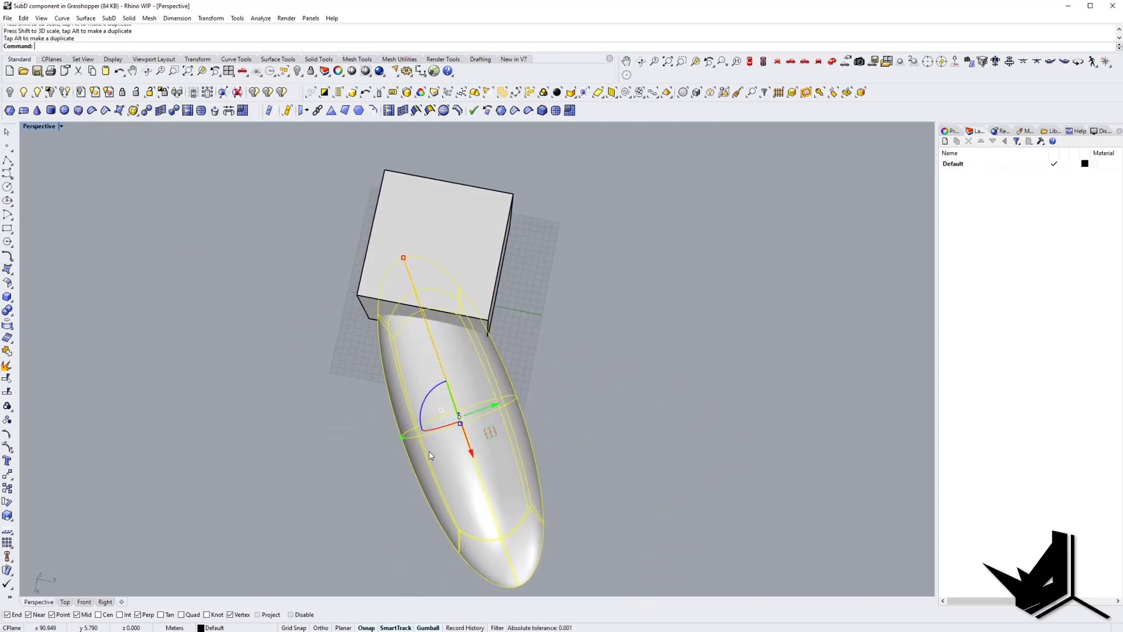
{"action": "left_click_drag", "start_coordinate": [491, 432], "coordinate": [473, 281]}
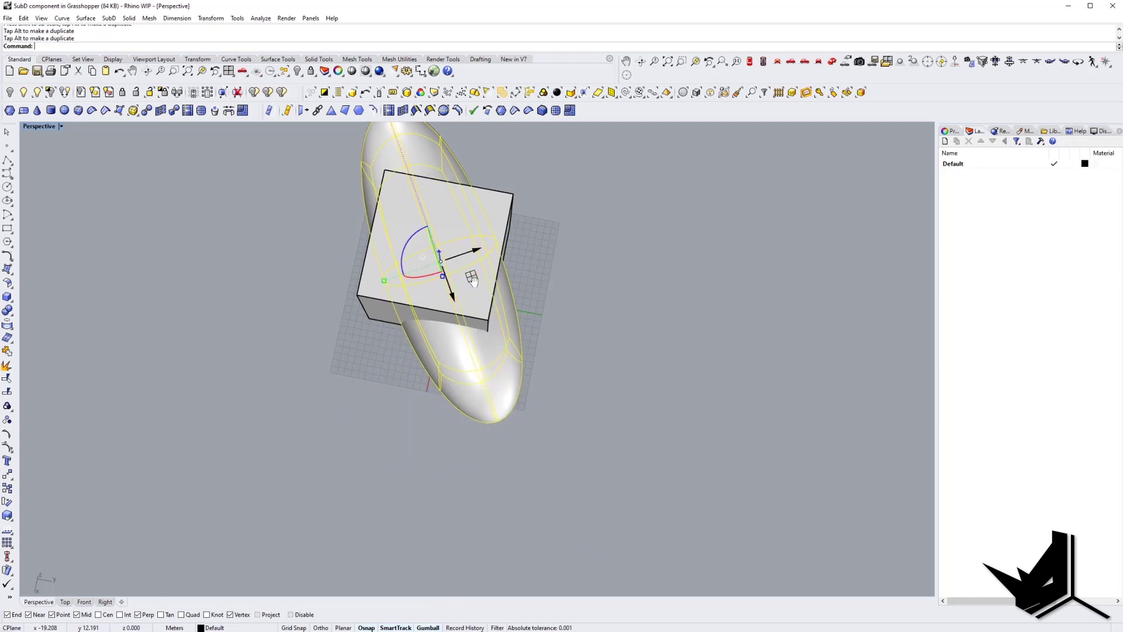
{"action": "right_click_drag", "start_coordinate": [473, 281], "coordinate": [507, 367], "text": "shift"}
{"action": "right_click_drag", "start_coordinate": [507, 367], "coordinate": [570, 310]}
{"action": "scroll", "coordinate": [468, 341], "scroll_direction": "up", "scroll_amount": 3}
{"action": "scroll", "coordinate": [558, 350], "scroll_direction": "down", "scroll_amount": 5}
Step: Hide the box so that only the SubD ellipsoid is shown
{"action": "left_click", "coordinate": [535, 329]}
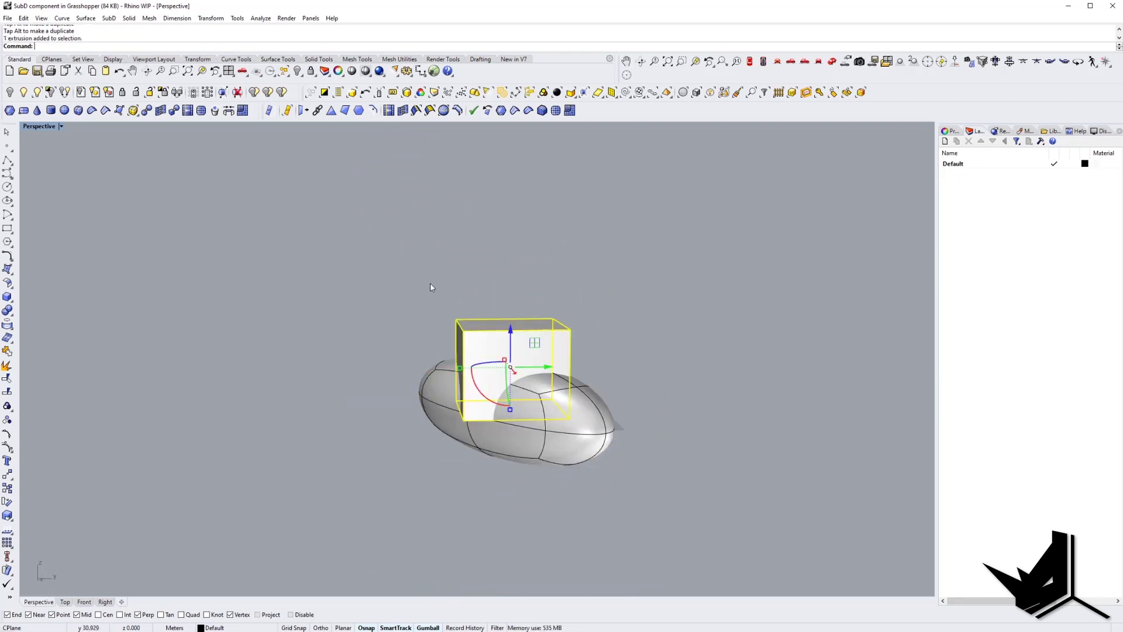
{"action": "key", "text": "ctrl+h"}
{"action": "right_click_drag", "start_coordinate": [512, 368], "coordinate": [550, 386]}
{"action": "left_click", "coordinate": [486, 356]}
{"action": "right_click_drag", "start_coordinate": [486, 357], "coordinate": [597, 403]}
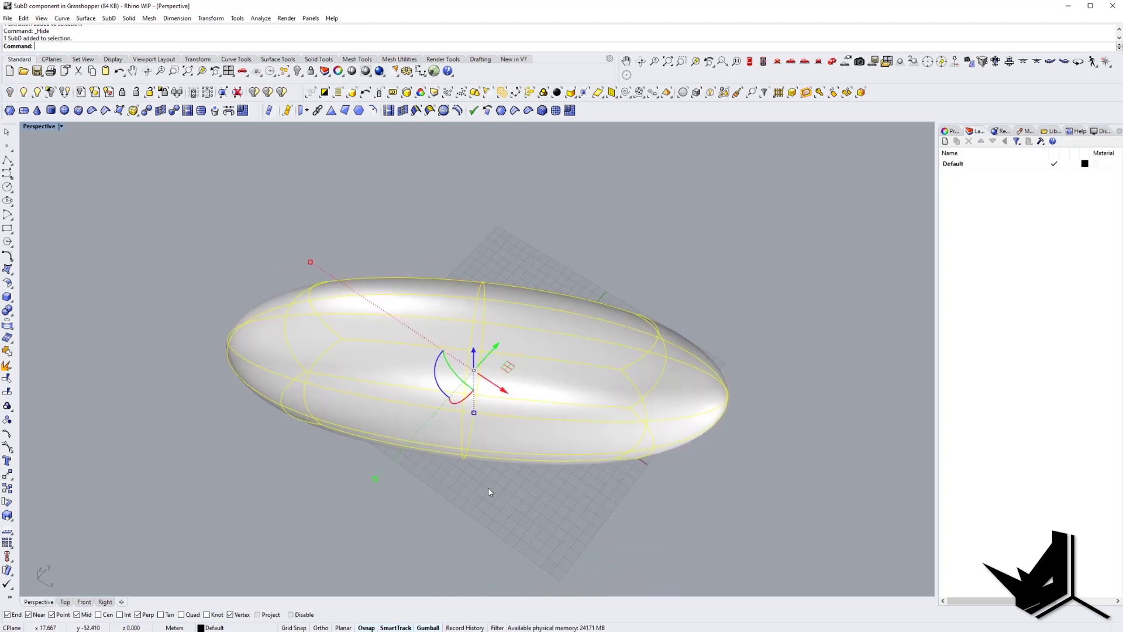
{"action": "left_click", "coordinate": [489, 491]}
{"action": "left_click", "coordinate": [473, 380]}
{"action": "scroll", "coordinate": [474, 387], "scroll_direction": "up", "scroll_amount": 3}
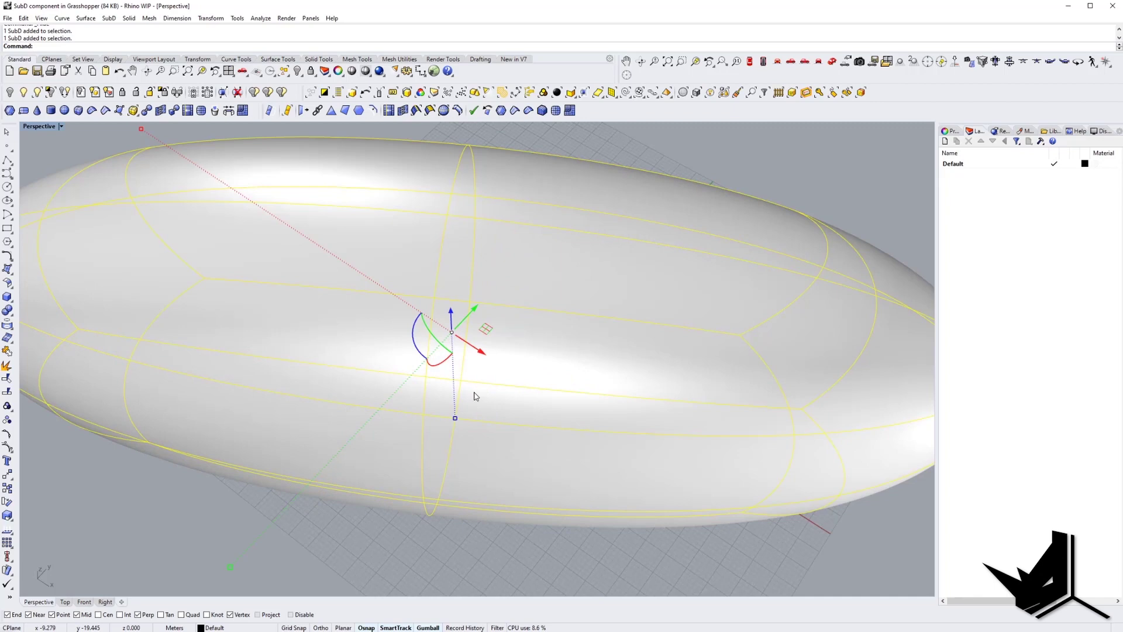
{"action": "scroll", "coordinate": [471, 388], "scroll_direction": "down", "scroll_amount": 1}
{"action": "key", "text": "Escape"}
{"action": "right_click_drag", "start_coordinate": [472, 387], "coordinate": [452, 363]}
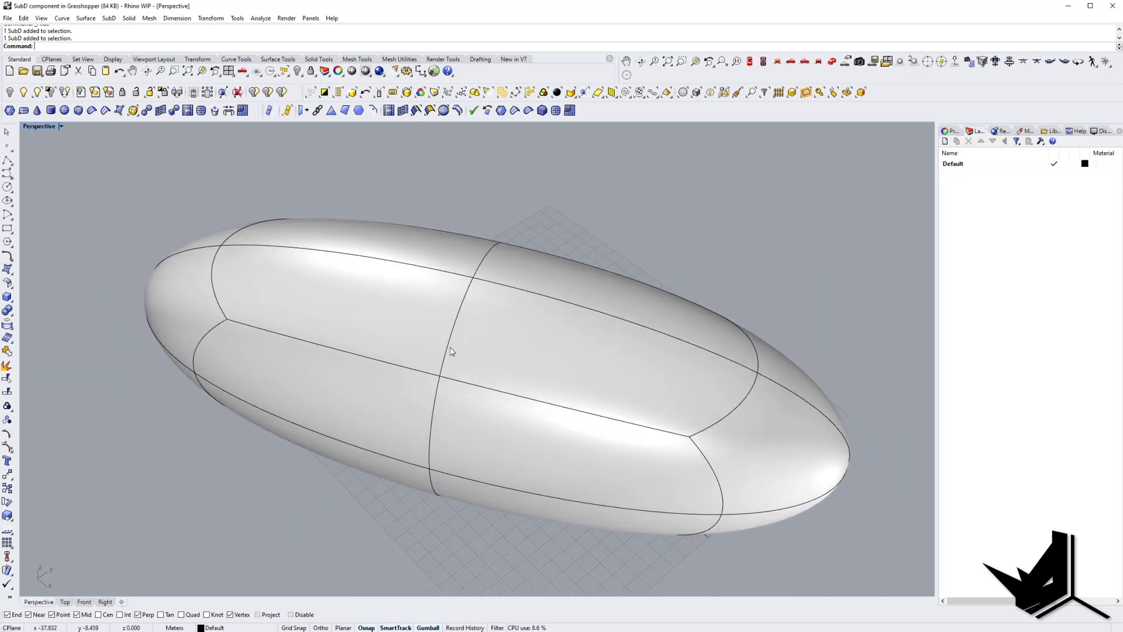
Step: Scale the edge loop around the middle of the SubD inward to pinch a narrow waist
{"action": "double_click", "coordinate": [455, 337], "text": "ctrl+shift"}
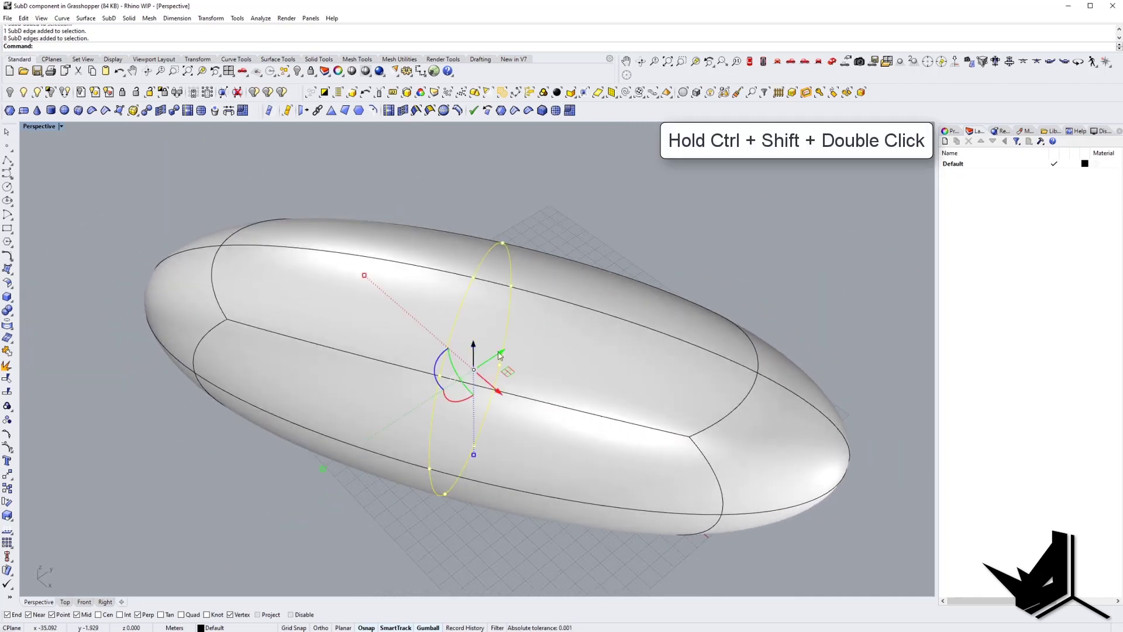
{"action": "right_click_drag", "start_coordinate": [499, 354], "coordinate": [641, 443]}
{"action": "right_click_drag", "start_coordinate": [570, 450], "coordinate": [602, 456]}
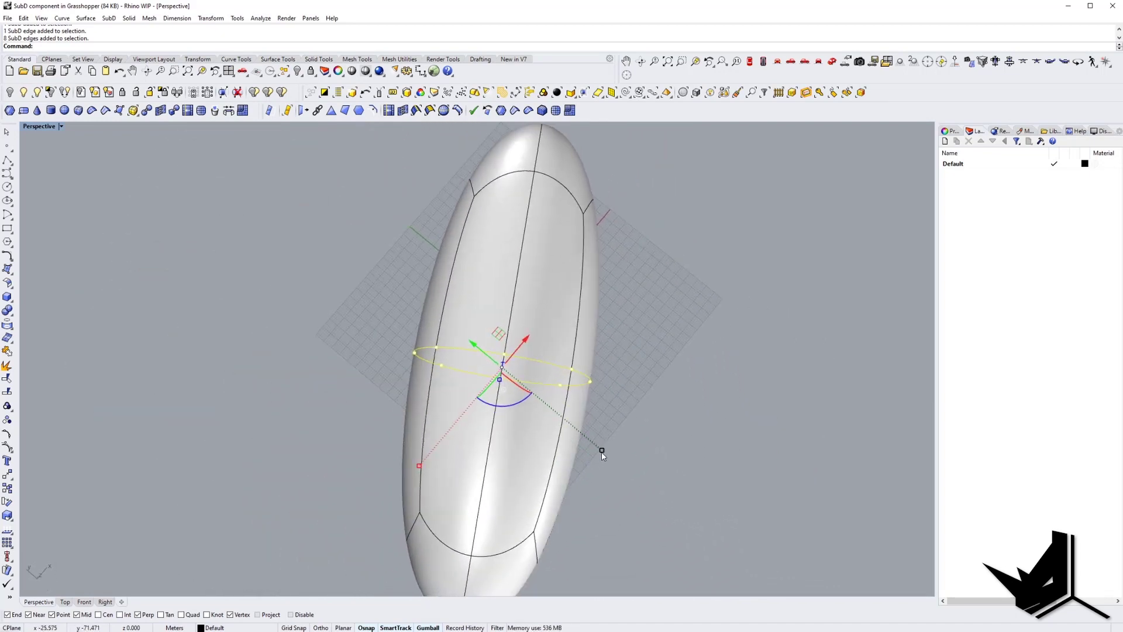
{"action": "left_click_drag", "start_coordinate": [602, 451], "coordinate": [517, 378]}
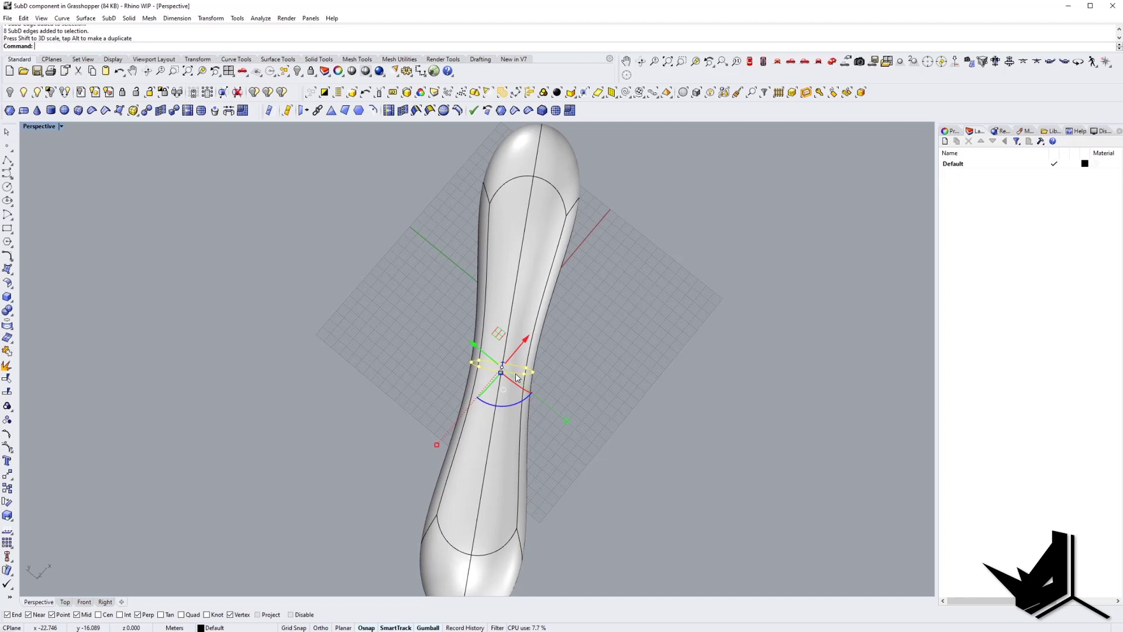
{"action": "right_click_drag", "start_coordinate": [518, 377], "coordinate": [508, 417]}
Step: Bring the hidden box back and display the viewport in wireframe
{"action": "key", "text": "Tab"}
{"action": "key", "text": "Tab"}
{"action": "key", "text": "Tab"}
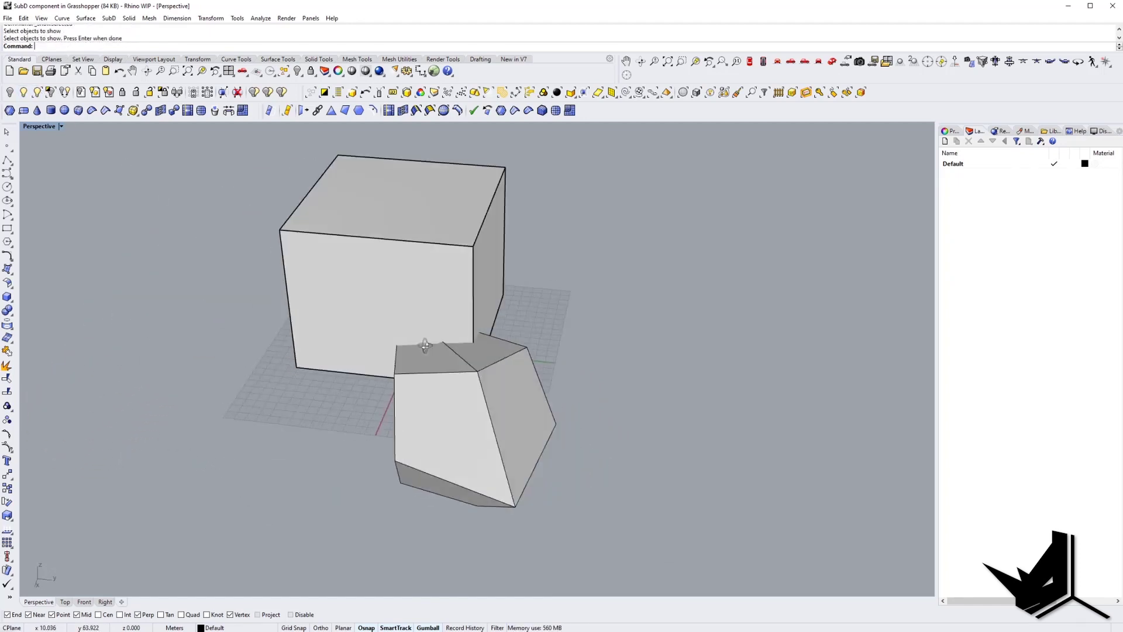
{"action": "right_click_drag", "start_coordinate": [449, 362], "coordinate": [358, 292]}
{"action": "type", "text": "W2"}
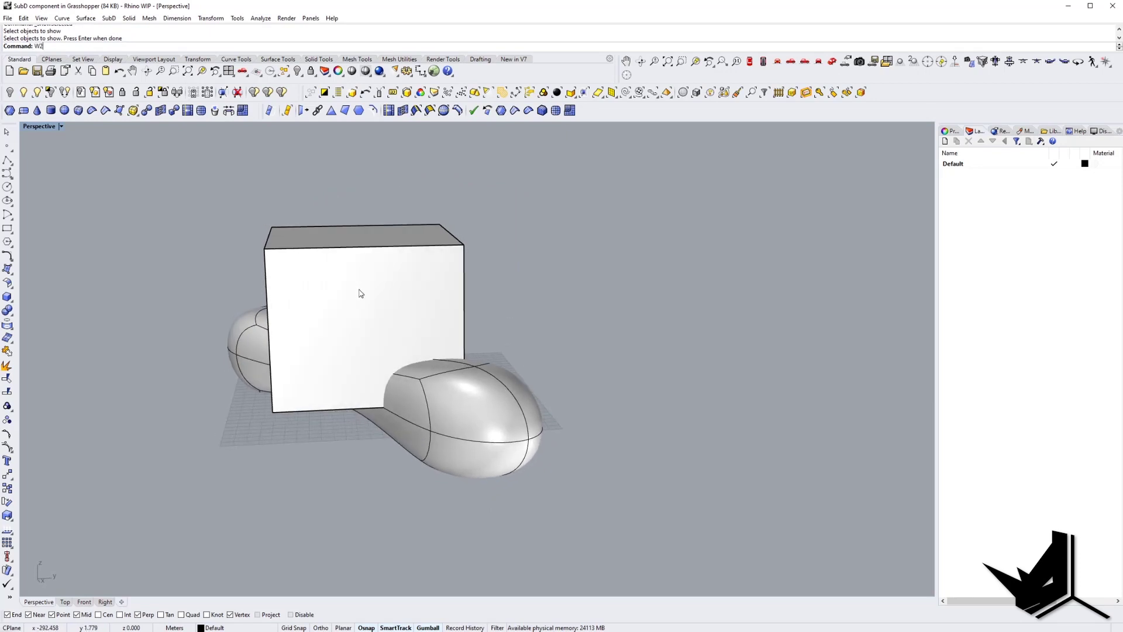
{"action": "key", "text": "ctrl+alt+w"}
Step: Reposition the pinched SubD inside the box and tilt it about its red axis
{"action": "mouse_move", "coordinate": [471, 349]}
{"action": "right_mouse_down"}
{"action": "mouse_move", "coordinate": [422, 321]}
{"action": "mouse_move", "coordinate": [484, 343]}
{"action": "mouse_move", "coordinate": [602, 326]}
{"action": "mouse_move", "coordinate": [429, 436]}
{"action": "mouse_move", "coordinate": [445, 419]}
{"action": "right_mouse_up"}
{"action": "left_click", "coordinate": [423, 320]}
{"action": "left_click_drag", "start_coordinate": [403, 431], "coordinate": [396, 412]}
{"action": "right_click_drag", "start_coordinate": [468, 445], "coordinate": [380, 442]}
{"action": "right_click_drag", "start_coordinate": [560, 383], "coordinate": [471, 383]}
{"action": "left_click_drag", "start_coordinate": [580, 407], "coordinate": [508, 364]}
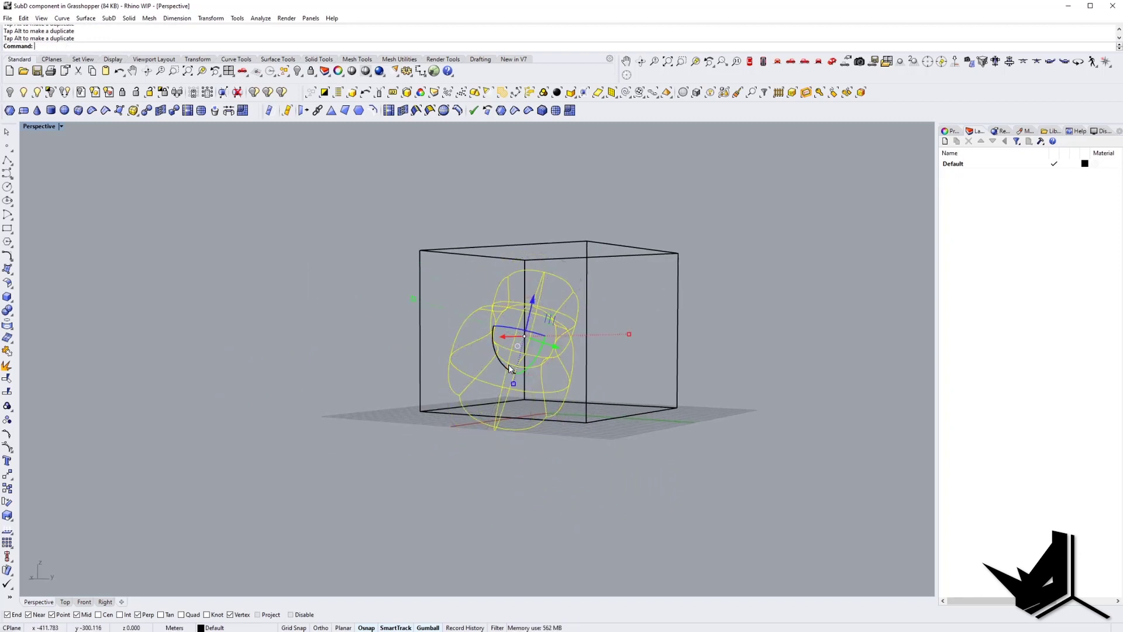
{"action": "right_click_drag", "start_coordinate": [508, 364], "coordinate": [563, 387]}
Step: In the top view, rotate and shift the SubD so it runs diagonally through the box
{"action": "left_click", "coordinate": [751, 62]}
{"action": "left_click_drag", "start_coordinate": [371, 423], "coordinate": [381, 430]}
{"action": "right_click_drag", "start_coordinate": [402, 414], "coordinate": [428, 442]}
{"action": "left_click_drag", "start_coordinate": [435, 388], "coordinate": [462, 376]}
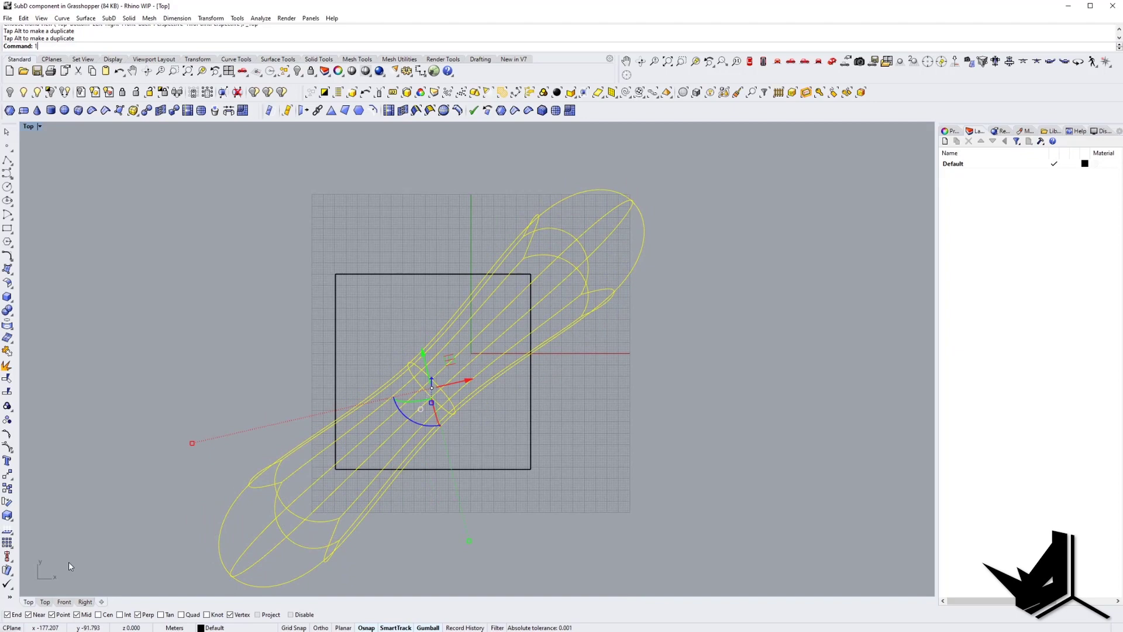
{"action": "right_click_drag", "start_coordinate": [290, 397], "coordinate": [284, 412]}
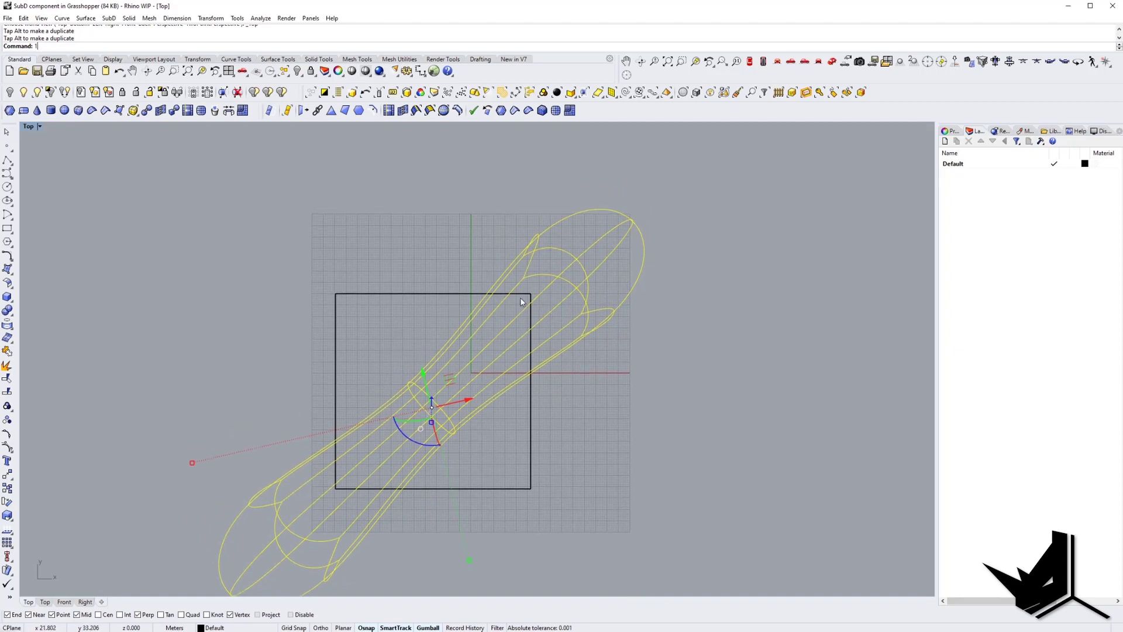
{"action": "right_click_drag", "start_coordinate": [521, 301], "coordinate": [491, 374]}
{"action": "right_click_drag", "start_coordinate": [496, 314], "coordinate": [474, 348]}
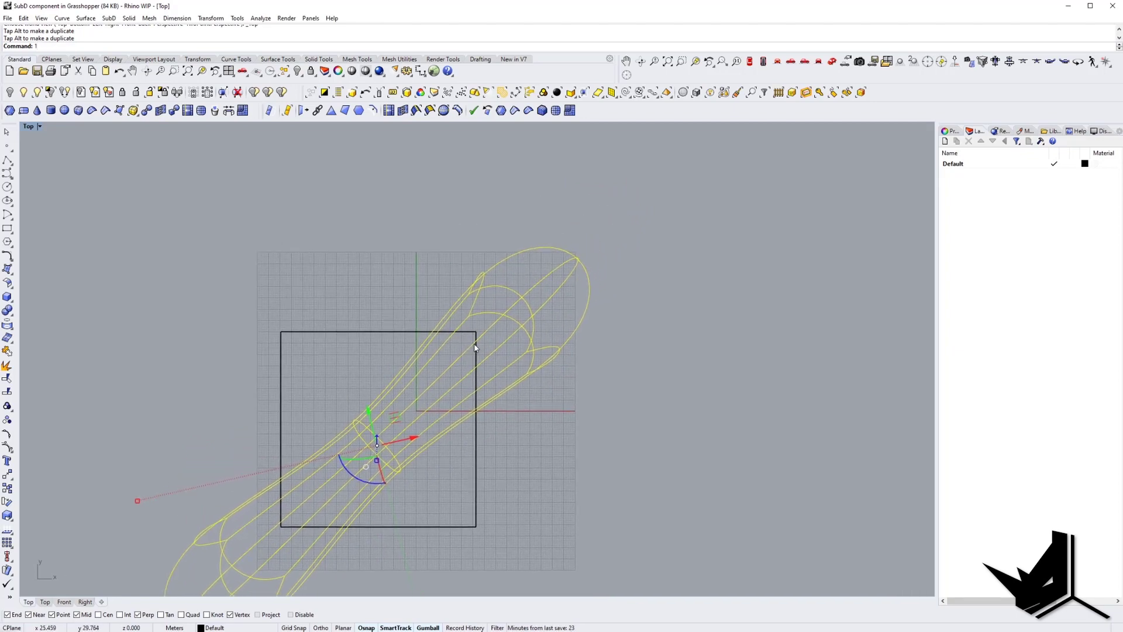
Step: Turn on the SubD's control points and raise the four upper points at its upper-right end in the top view
{"action": "key", "text": "F10"}
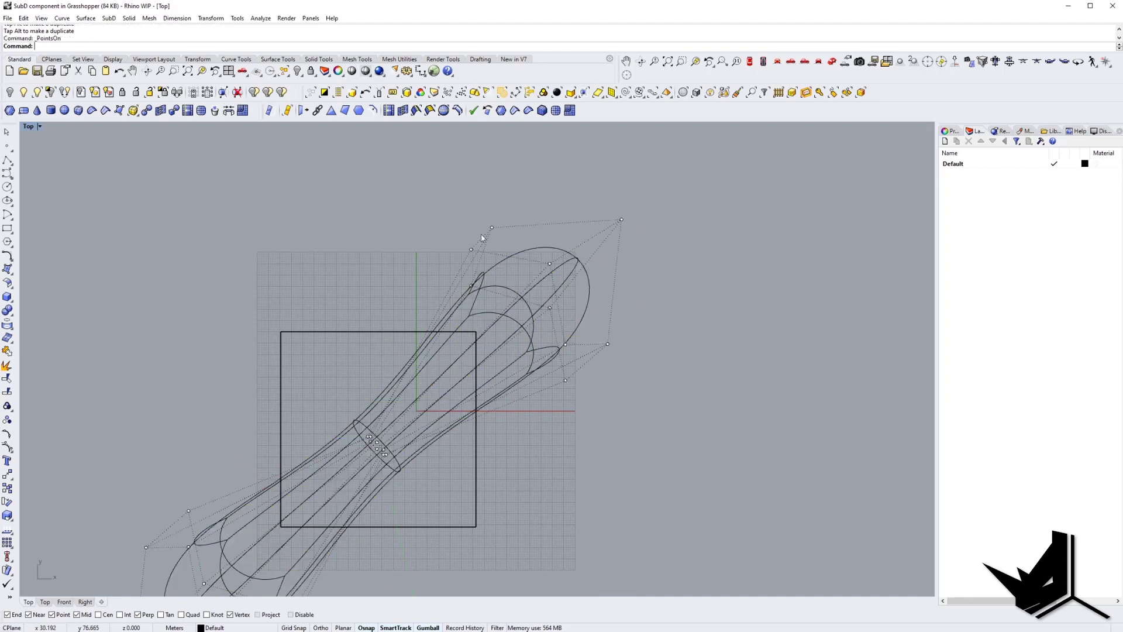
{"action": "left_click_drag", "start_coordinate": [429, 202], "coordinate": [677, 407]}
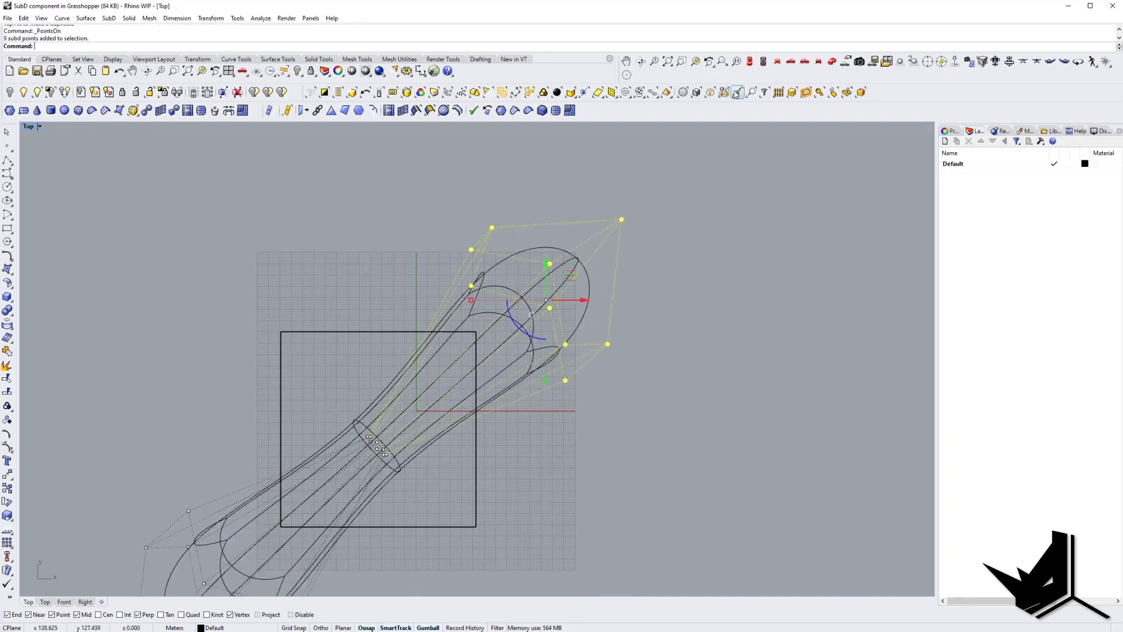
{"action": "left_click", "coordinate": [831, 63]}
{"action": "left_click_drag", "start_coordinate": [496, 243], "coordinate": [624, 377]}
{"action": "left_click_drag", "start_coordinate": [560, 345], "coordinate": [560, 233]}
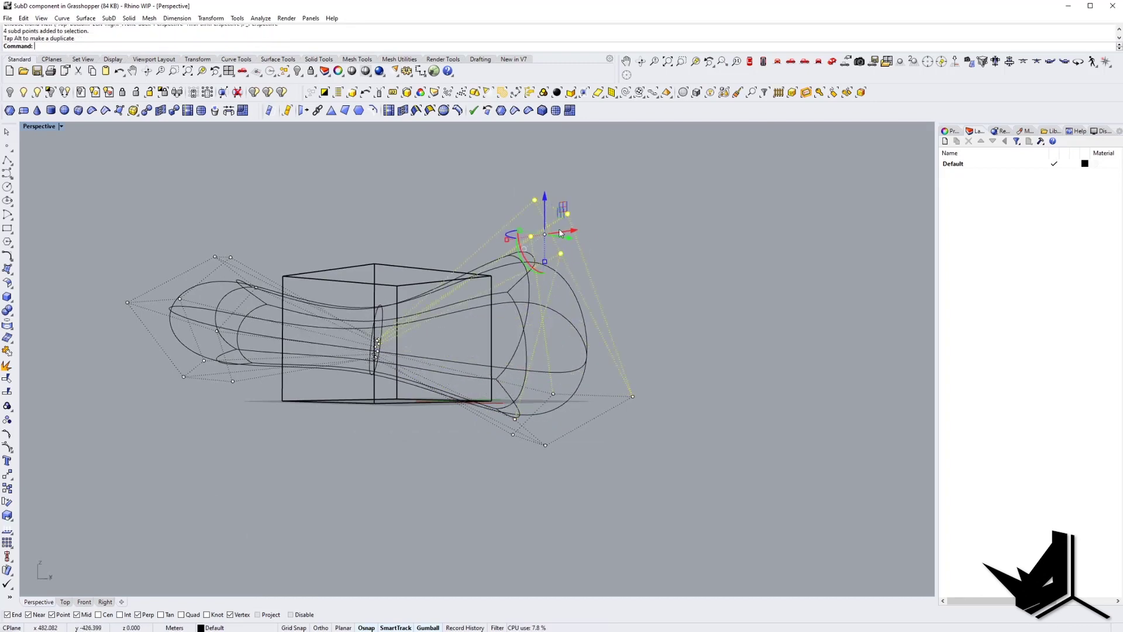
Step: Pull the upper control points at the raised end farther outward and upward to flare the form
{"action": "right_click_drag", "start_coordinate": [560, 233], "coordinate": [606, 293]}
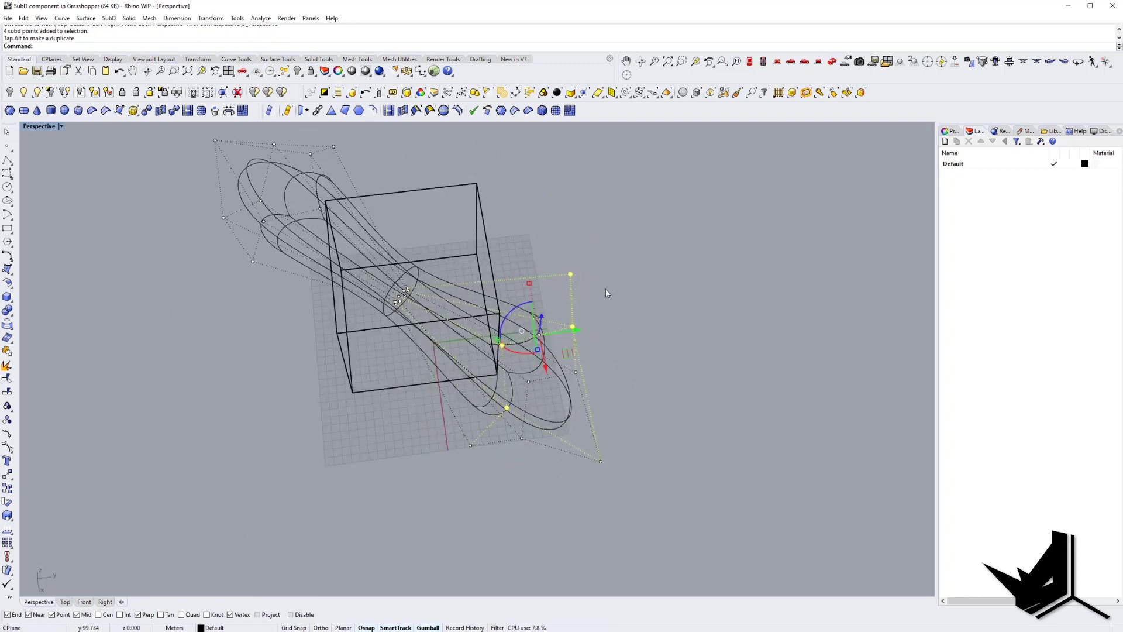
{"action": "left_click_drag", "start_coordinate": [564, 240], "coordinate": [602, 315]}
{"action": "right_click_drag", "start_coordinate": [603, 315], "coordinate": [543, 265]}
{"action": "left_click_drag", "start_coordinate": [577, 240], "coordinate": [684, 236]}
{"action": "right_click_drag", "start_coordinate": [680, 404], "coordinate": [670, 363]}
{"action": "left_click_drag", "start_coordinate": [482, 197], "coordinate": [504, 233]}
{"action": "right_click_drag", "start_coordinate": [523, 267], "coordinate": [514, 251]}
{"action": "left_click_drag", "start_coordinate": [474, 178], "coordinate": [485, 138]}
{"action": "right_click_drag", "start_coordinate": [515, 263], "coordinate": [551, 346]}
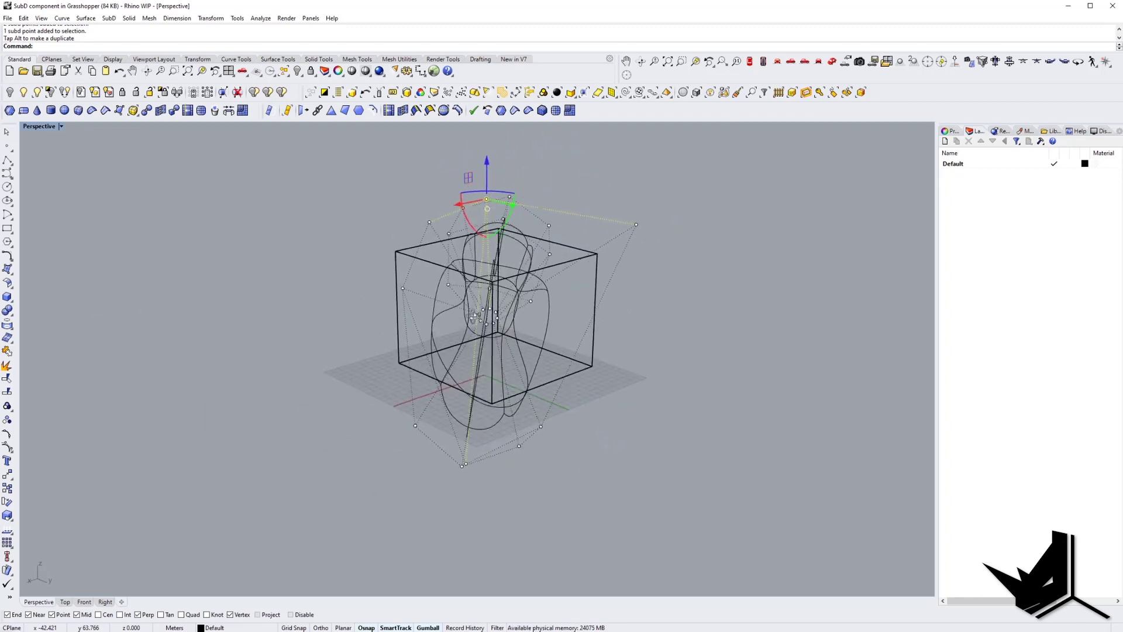
Step: Reposition the lowest control points at the flared end to reshape its underside
{"action": "right_click_drag", "start_coordinate": [474, 316], "coordinate": [477, 328]}
{"action": "left_click", "coordinate": [489, 522]}
{"action": "right_click_drag", "start_coordinate": [481, 494], "coordinate": [496, 466]}
{"action": "left_click_drag", "start_coordinate": [502, 477], "coordinate": [472, 450]}
{"action": "right_click_drag", "start_coordinate": [472, 450], "coordinate": [488, 435]}
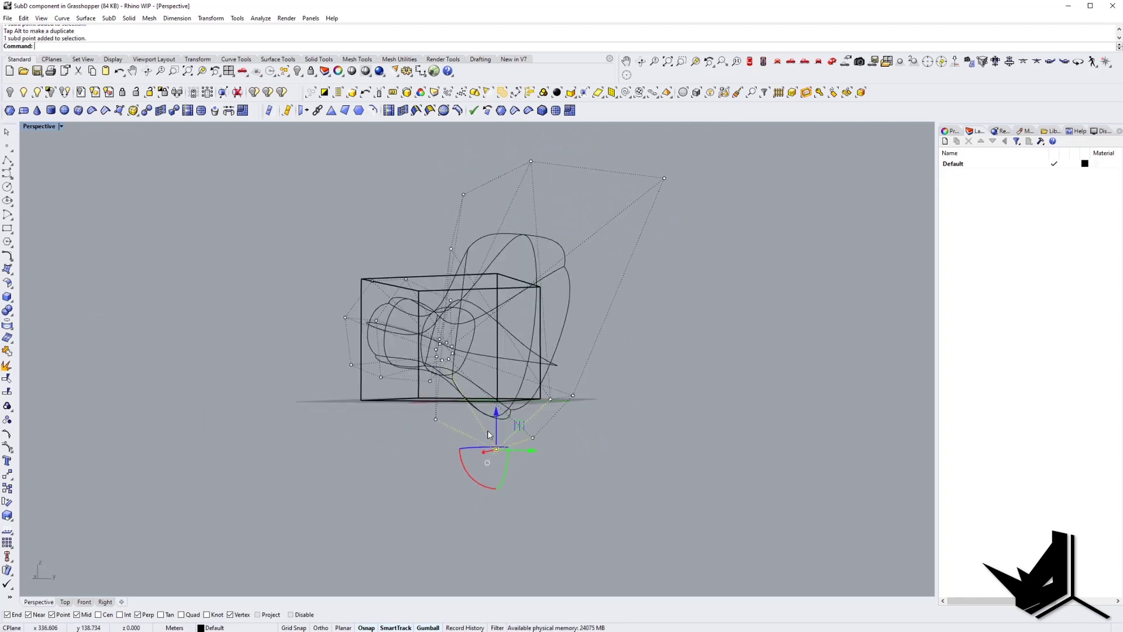
{"action": "left_click_drag", "start_coordinate": [498, 404], "coordinate": [497, 396]}
{"action": "right_click_drag", "start_coordinate": [496, 395], "coordinate": [598, 478]}
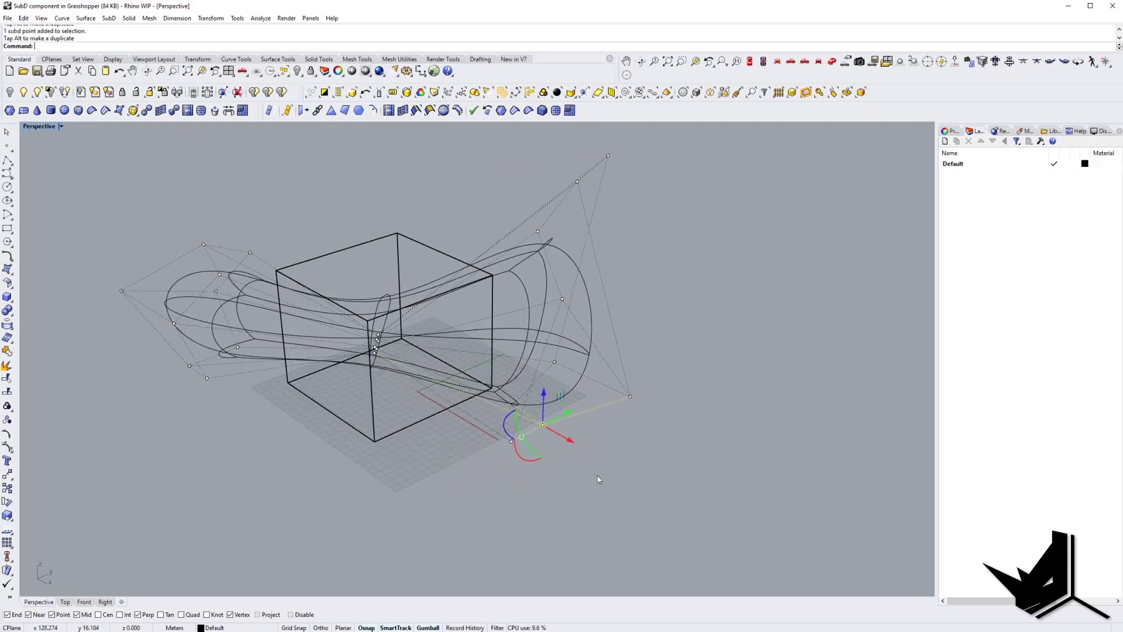
{"action": "left_click_drag", "start_coordinate": [514, 449], "coordinate": [515, 449]}
{"action": "right_click_drag", "start_coordinate": [515, 450], "coordinate": [433, 452]}
{"action": "left_click_drag", "start_coordinate": [465, 448], "coordinate": [416, 433]}
{"action": "right_click_drag", "start_coordinate": [533, 451], "coordinate": [530, 406]}
{"action": "key", "text": "Tab"}
{"action": "key", "text": "Tab"}
Step: Move groups of control points at the SubD's opposite, narrower end outward to widen it
{"action": "right_click_drag", "start_coordinate": [369, 374], "coordinate": [468, 496]}
{"action": "left_click_drag", "start_coordinate": [468, 496], "coordinate": [560, 533]}
{"action": "right_click_drag", "start_coordinate": [560, 533], "coordinate": [425, 423]}
{"action": "left_click_drag", "start_coordinate": [373, 433], "coordinate": [446, 472]}
{"action": "right_click_drag", "start_coordinate": [446, 471], "coordinate": [434, 404]}
{"action": "left_click_drag", "start_coordinate": [434, 403], "coordinate": [461, 477]}
{"action": "right_click_drag", "start_coordinate": [462, 477], "coordinate": [438, 367]}
{"action": "left_click_drag", "start_coordinate": [500, 469], "coordinate": [500, 470]}
{"action": "right_click_drag", "start_coordinate": [500, 470], "coordinate": [498, 476]}
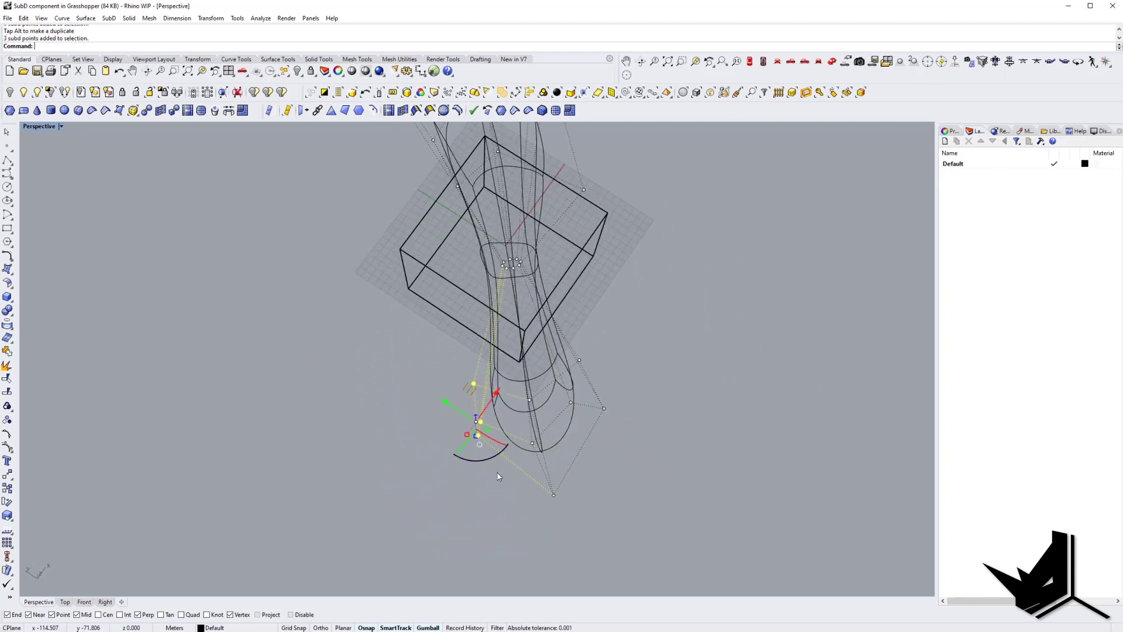
{"action": "left_click_drag", "start_coordinate": [462, 391], "coordinate": [400, 379]}
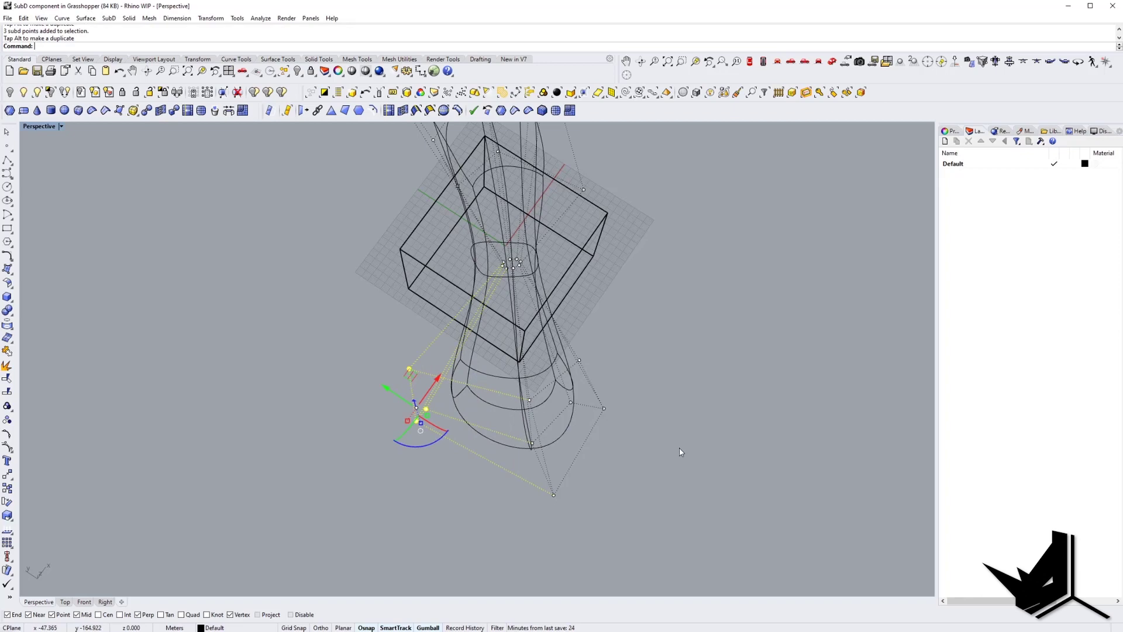
Step: Set the perspective viewport to Shaded display and turn off the SubD's control points
{"action": "mouse_move", "coordinate": [679, 448]}
{"action": "right_mouse_down"}
{"action": "mouse_move", "coordinate": [638, 340]}
{"action": "mouse_move", "coordinate": [615, 320]}
{"action": "mouse_move", "coordinate": [580, 323]}
{"action": "right_mouse_up"}
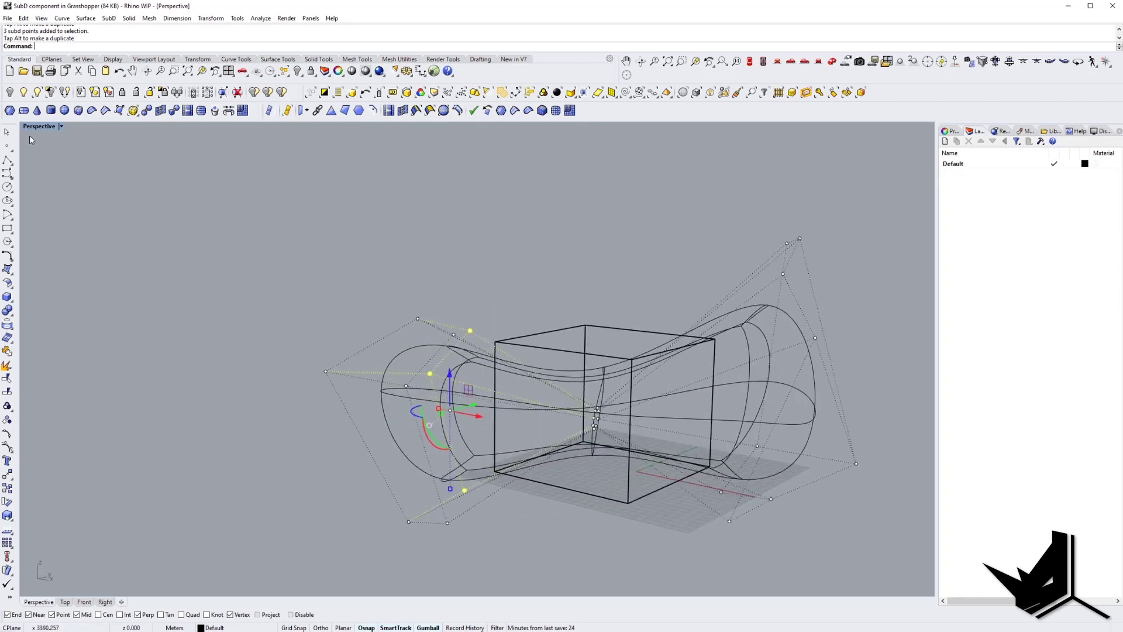
{"action": "left_click", "coordinate": [39, 126]}
{"action": "left_click", "coordinate": [53, 173]}
{"action": "key", "text": "Escape"}
{"action": "key", "text": "Escape"}
{"action": "mouse_move", "coordinate": [504, 465]}
{"action": "right_mouse_down"}
{"action": "mouse_move", "coordinate": [537, 429]}
{"action": "mouse_move", "coordinate": [627, 409]}
{"action": "mouse_move", "coordinate": [676, 501]}
{"action": "mouse_move", "coordinate": [602, 469]}
{"action": "mouse_move", "coordinate": [444, 451]}
{"action": "mouse_move", "coordinate": [364, 397]}
{"action": "mouse_move", "coordinate": [389, 447]}
{"action": "mouse_move", "coordinate": [477, 493]}
{"action": "mouse_move", "coordinate": [652, 505]}
{"action": "right_mouse_up"}
{"action": "right_click_drag", "start_coordinate": [546, 429], "coordinate": [546, 478], "text": "shift"}
{"action": "left_click", "coordinate": [502, 483]}
Step: Open the reference image 1.jpg and compare its opening with the shaded SubD and box
{"action": "key", "text": "alt+Tab"}
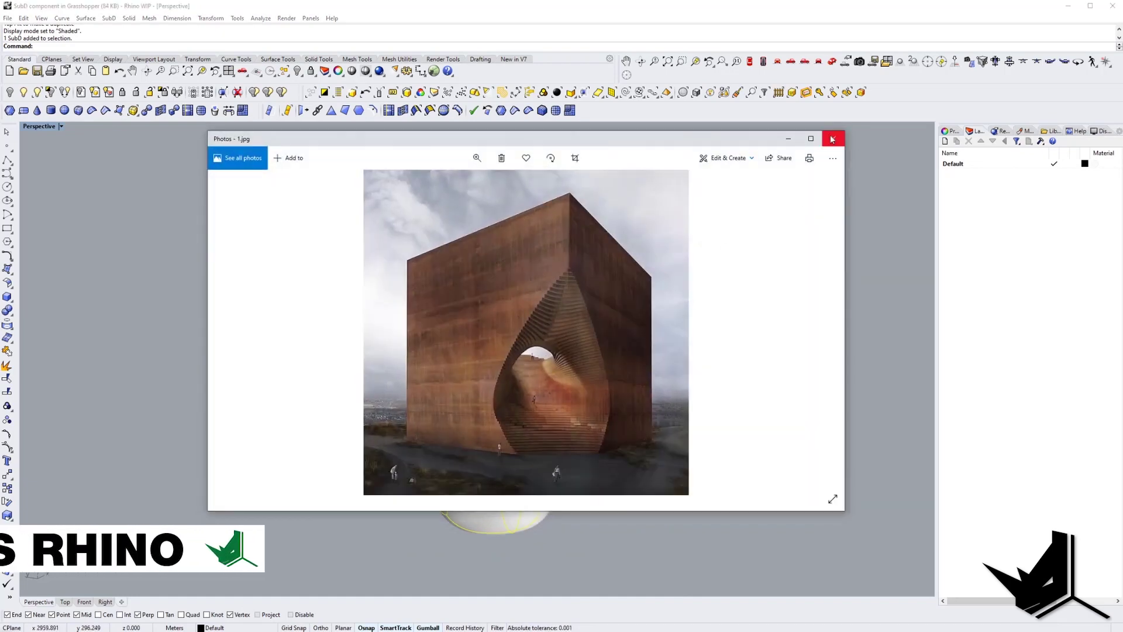
{"action": "key", "text": "alt+Tab"}
{"action": "right_click_drag", "start_coordinate": [598, 392], "coordinate": [543, 302]}
{"action": "key", "text": "Escape"}
{"action": "left_click", "coordinate": [544, 302]}
{"action": "left_click", "coordinate": [652, 431]}
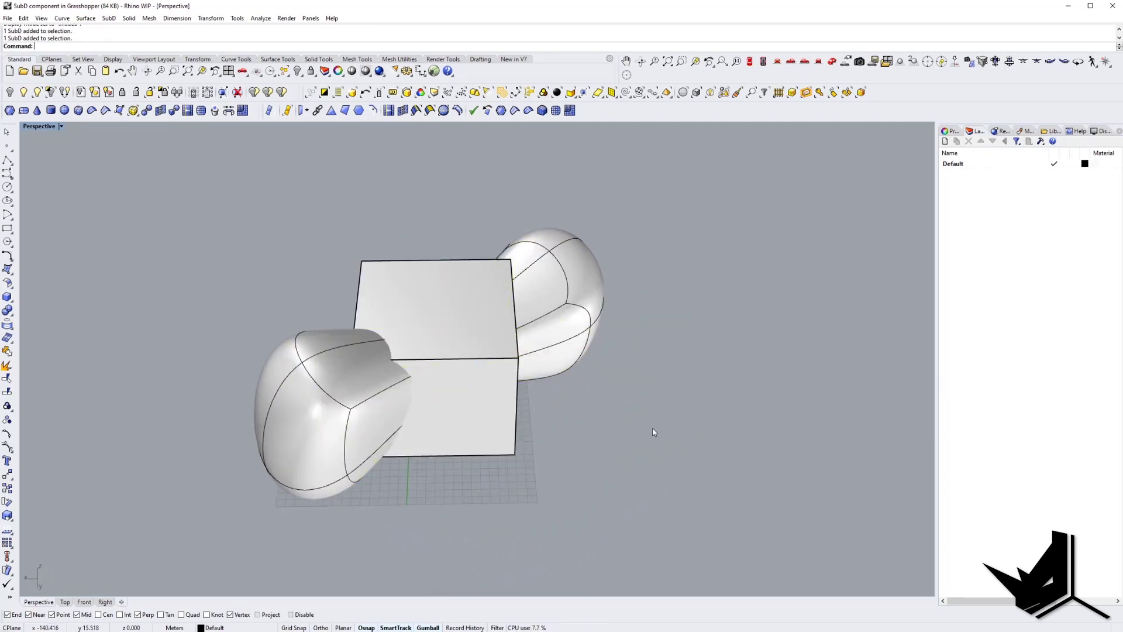
{"action": "right_click_drag", "start_coordinate": [652, 432], "coordinate": [540, 419], "text": "shift"}
Step: Switch to the Grasshopper definition and assign the sculpted SubD to the SubD parameter as its single SubD
{"action": "key", "text": "alt+Tab"}
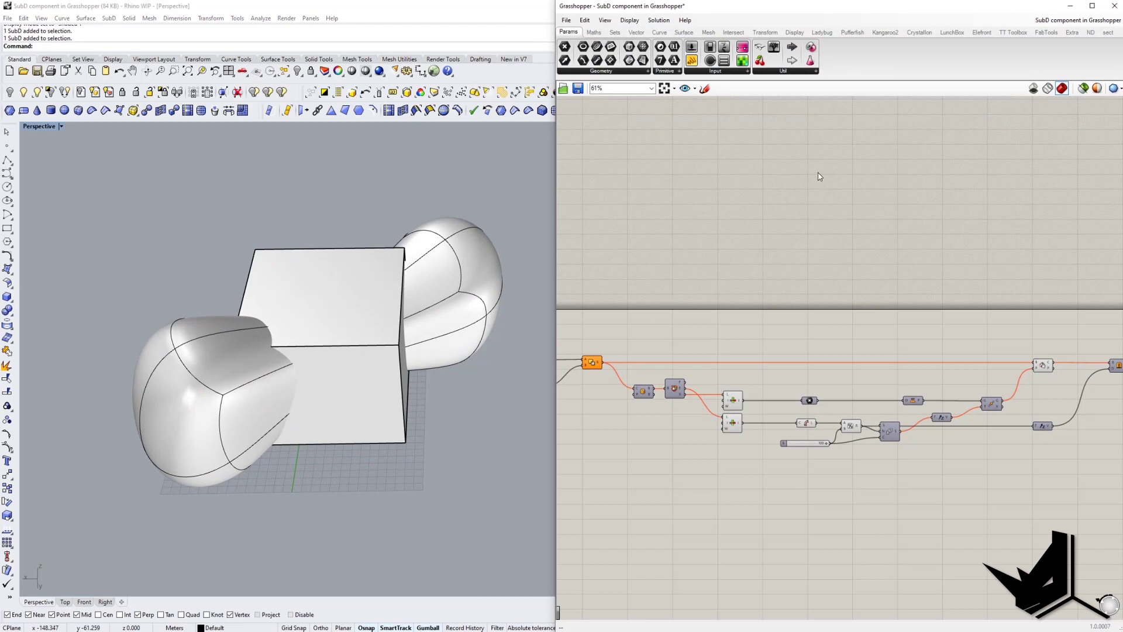
{"action": "scroll", "coordinate": [669, 312], "scroll_direction": "up", "scroll_amount": 4}
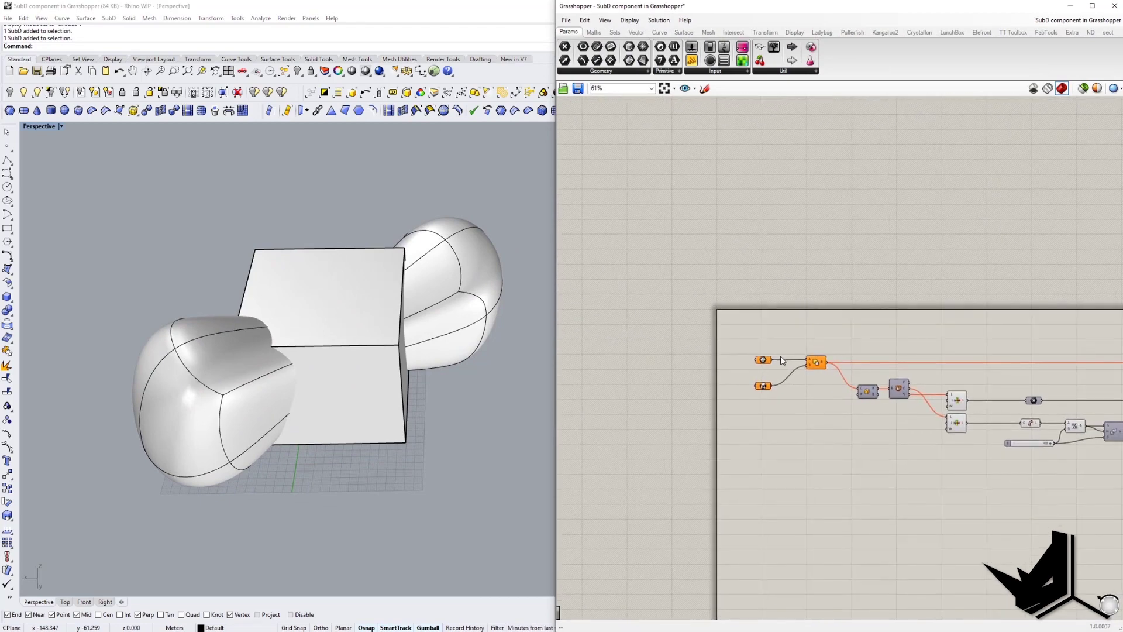
{"action": "right_click_drag", "start_coordinate": [776, 335], "coordinate": [852, 338]}
{"action": "right_click_drag", "start_coordinate": [459, 315], "coordinate": [456, 291]}
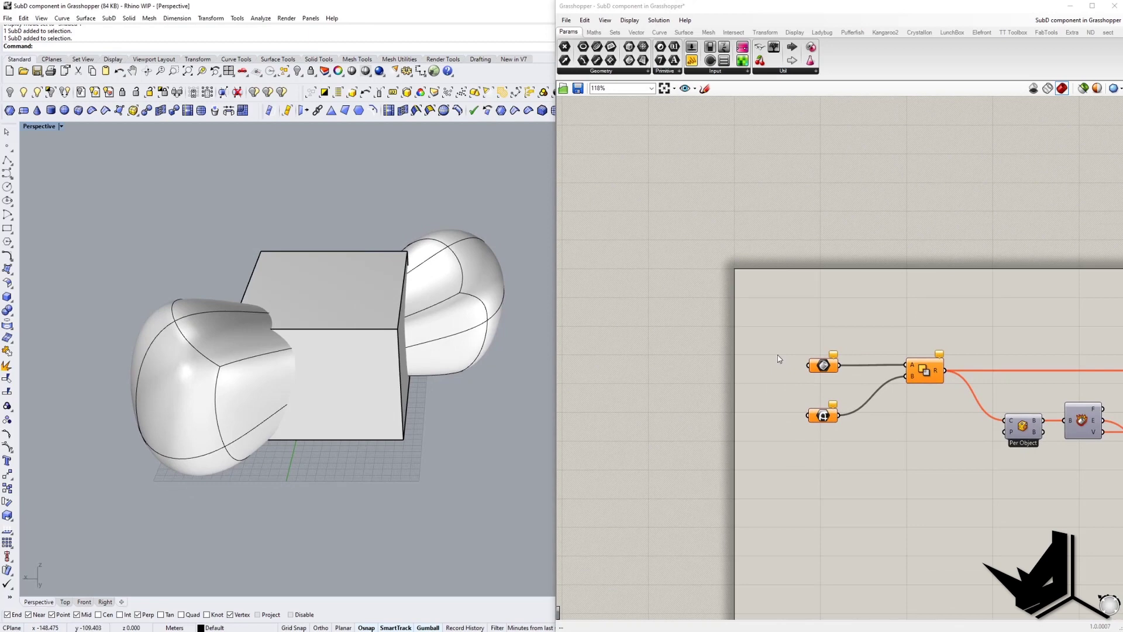
{"action": "mouse_move", "coordinate": [817, 417]}
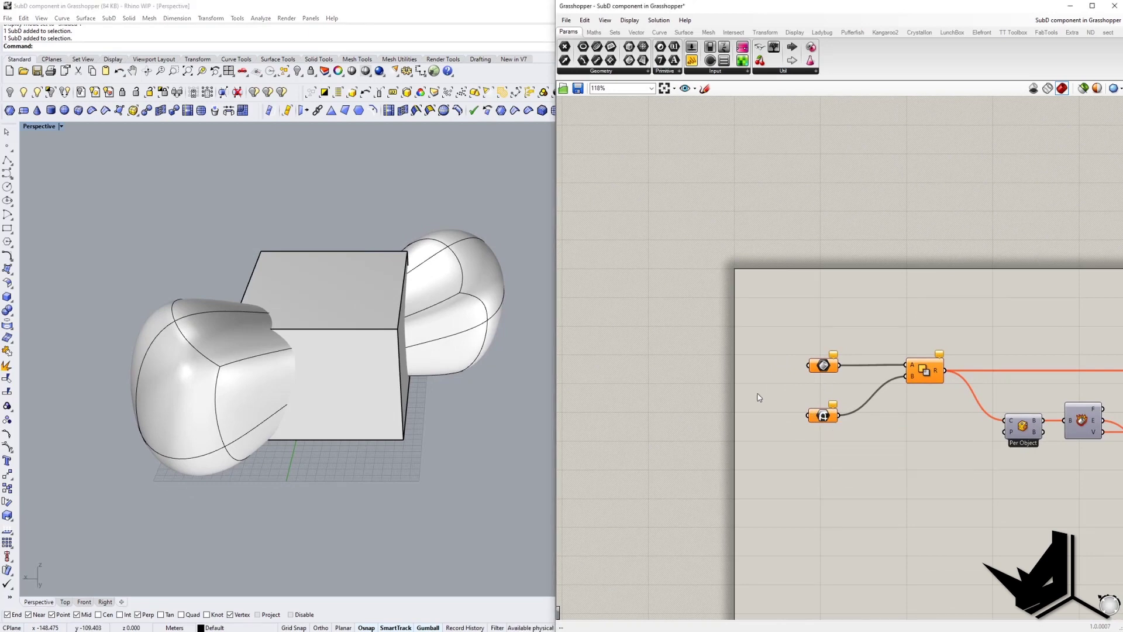
{"action": "left_click", "coordinate": [448, 280]}
{"action": "right_click_drag", "start_coordinate": [449, 311], "coordinate": [407, 299]}
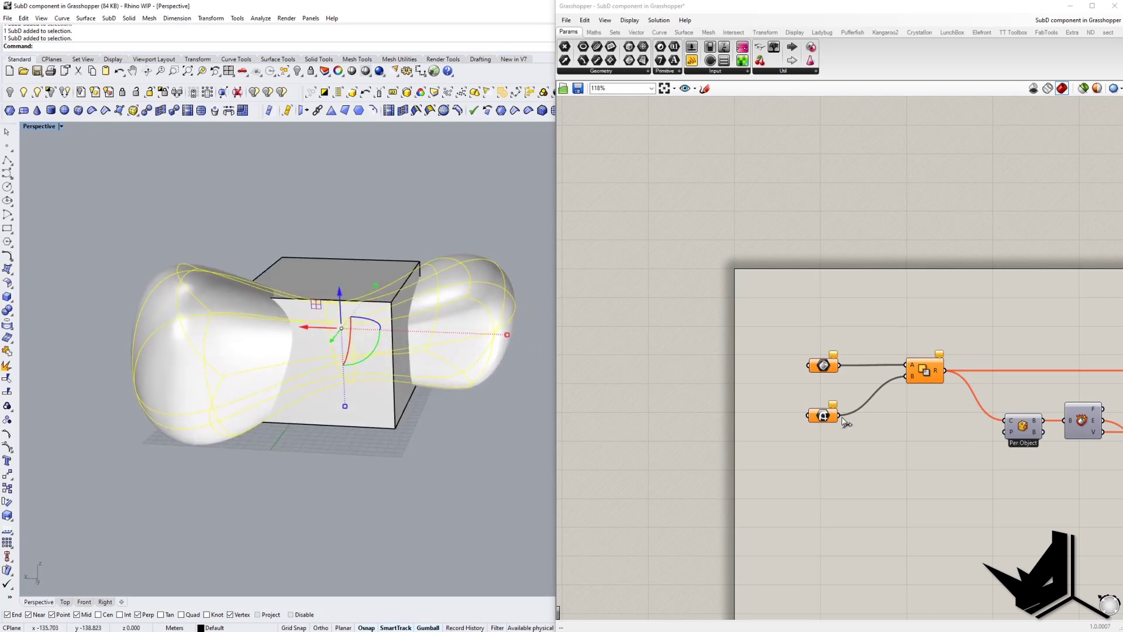
{"action": "right_click", "coordinate": [824, 417]}
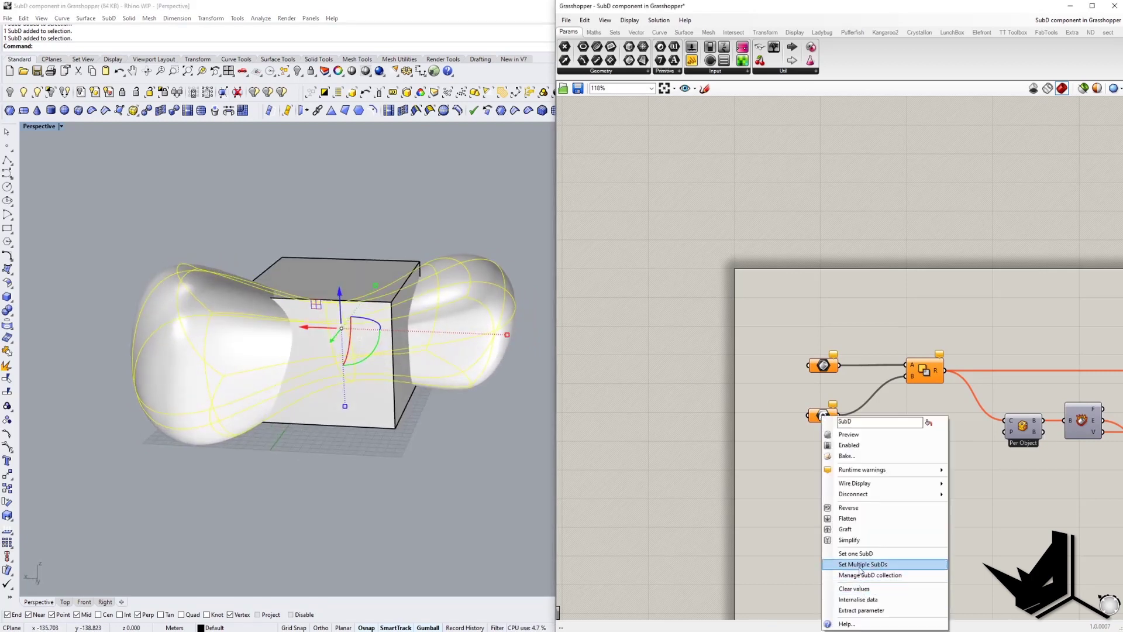
{"action": "left_click", "coordinate": [855, 554]}
{"action": "left_click", "coordinate": [462, 284]}
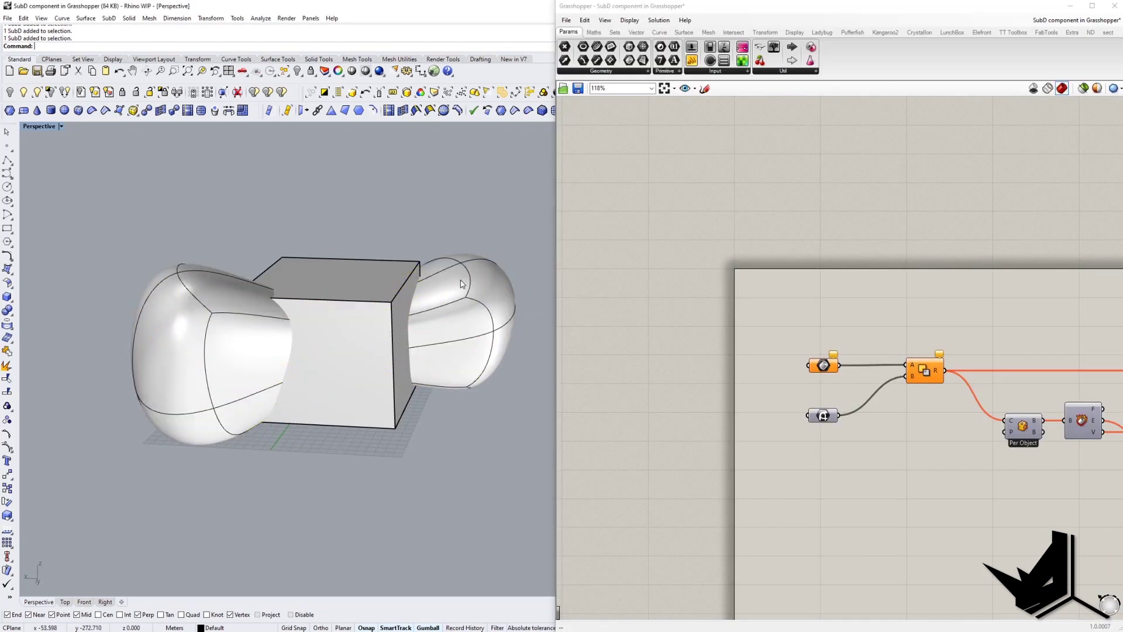
Step: Assign the box extrusion to the Brep parameter as its single Brep
{"action": "left_click", "coordinate": [393, 279]}
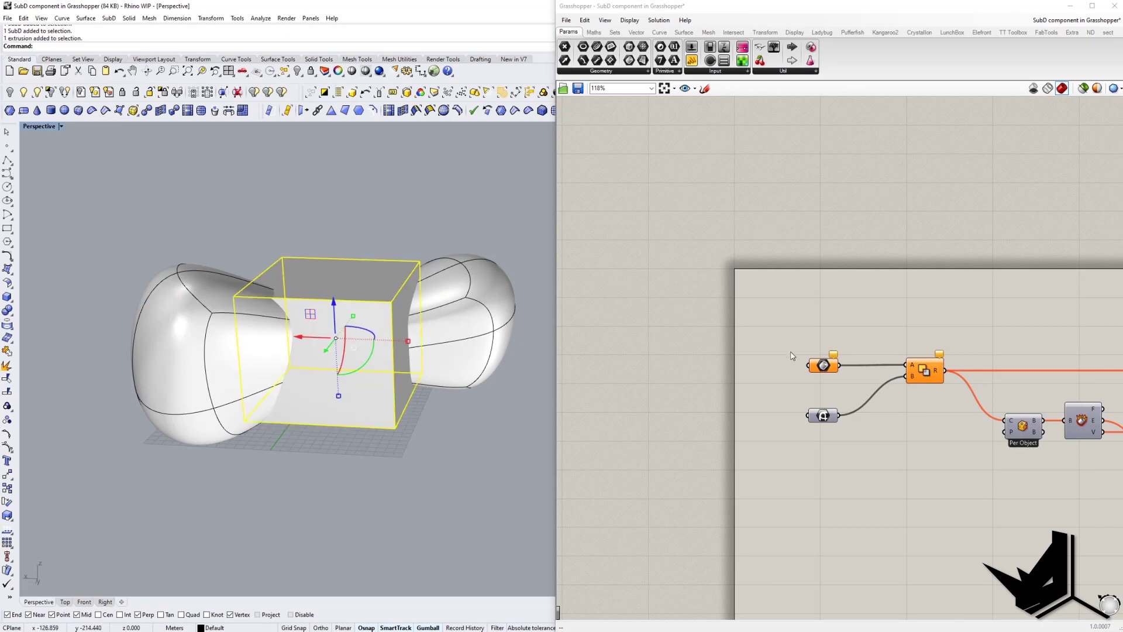
{"action": "right_click", "coordinate": [824, 366]}
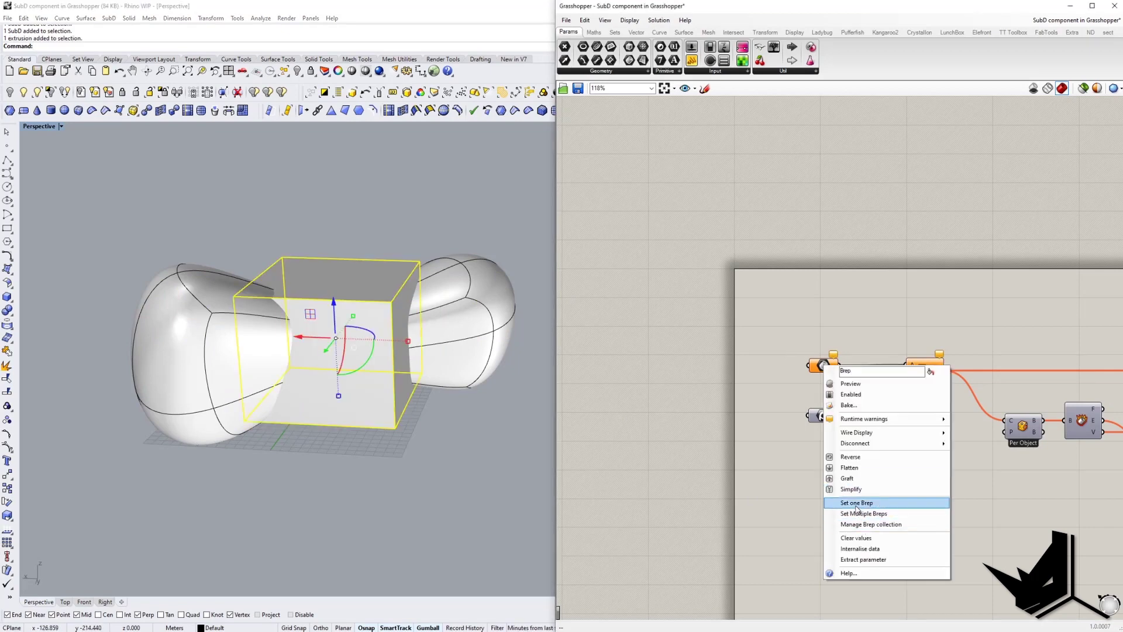
{"action": "left_click", "coordinate": [856, 504]}
{"action": "left_click", "coordinate": [401, 312]}
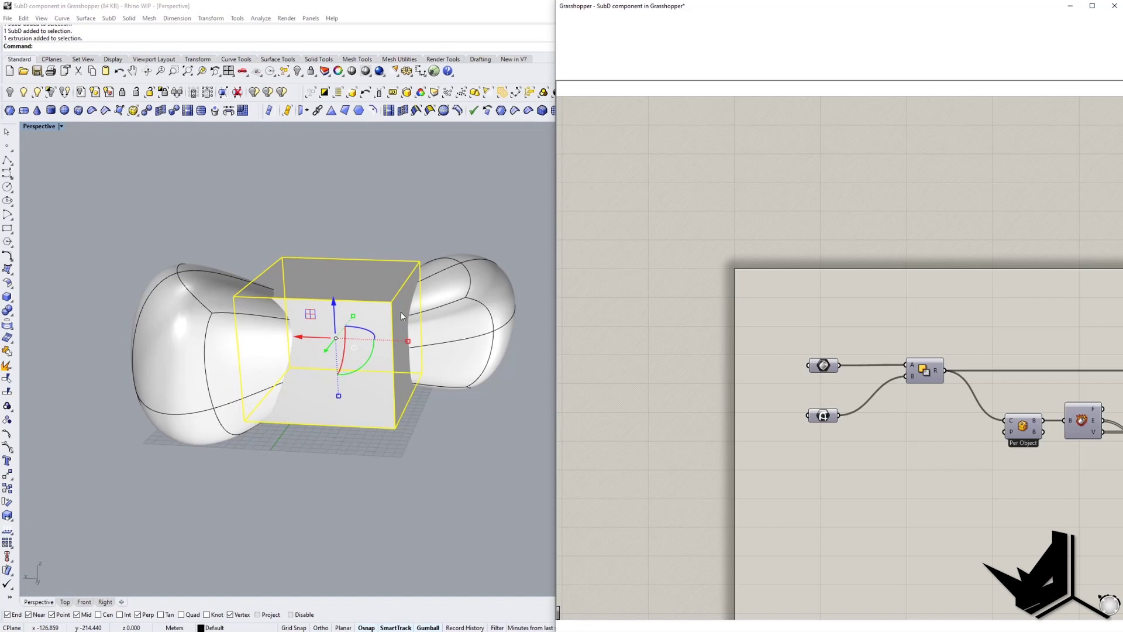
Step: Hide the original SubD and the box extrusion in Rhino so only the Grasshopper preview is displayed
{"action": "right_click_drag", "start_coordinate": [263, 361], "coordinate": [369, 377]}
{"action": "left_click", "coordinate": [373, 286]}
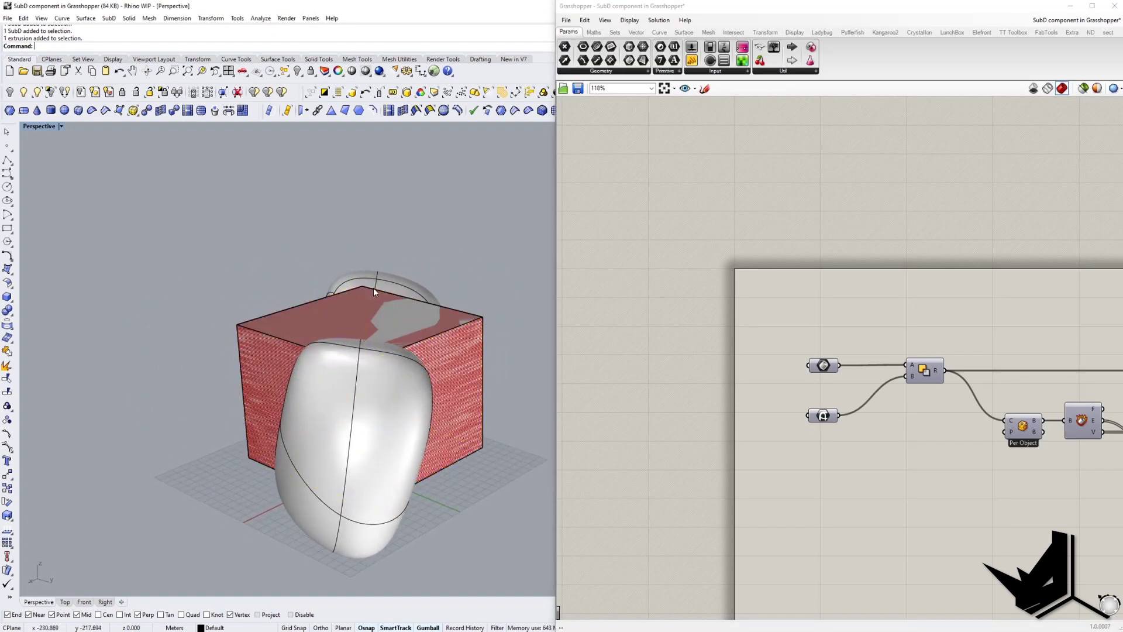
{"action": "left_click", "coordinate": [11, 93]}
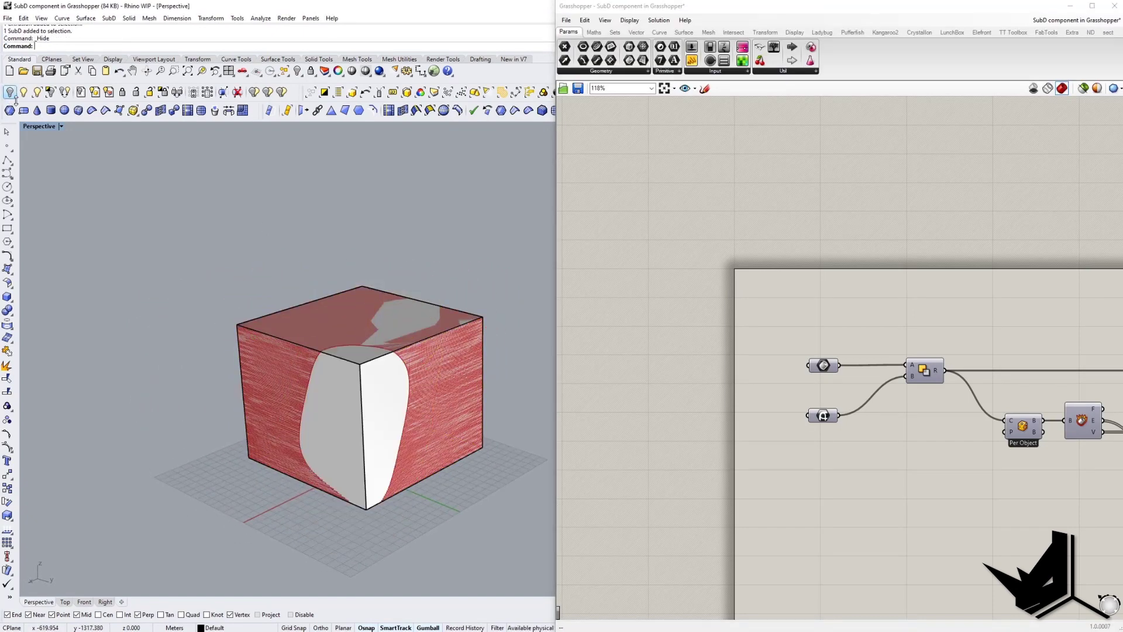
{"action": "left_click", "coordinate": [396, 408]}
{"action": "right_click_drag", "start_coordinate": [386, 423], "coordinate": [414, 423]}
{"action": "left_click", "coordinate": [11, 93]}
Step: Examine the layered preview of the pierced box and the chain of components that generates it
{"action": "scroll", "coordinate": [400, 402], "scroll_direction": "up", "scroll_amount": 10}
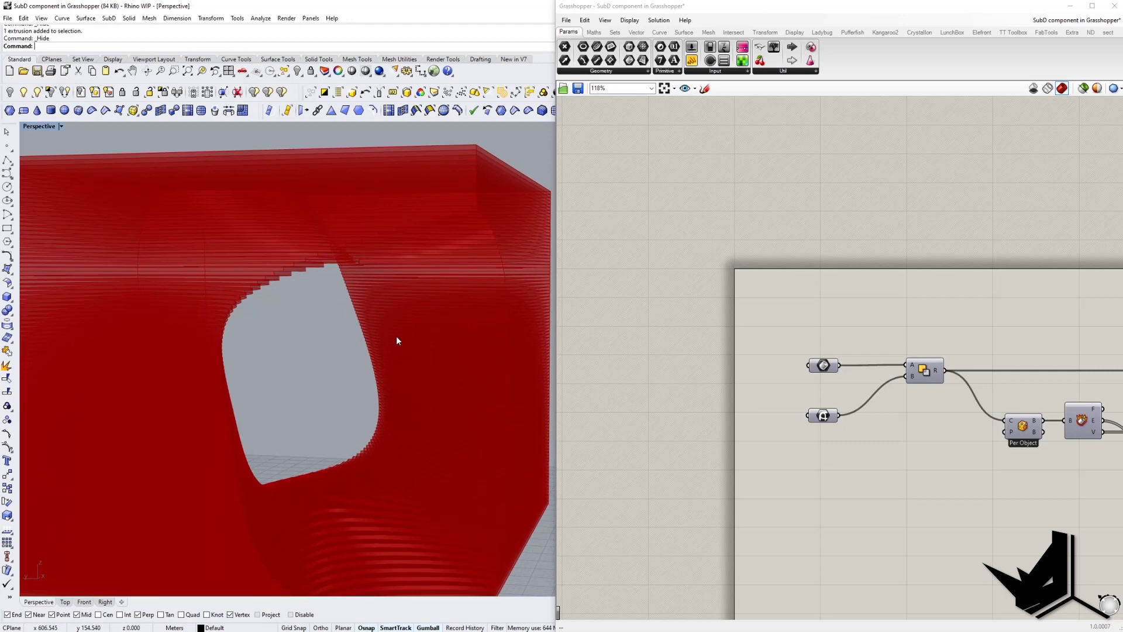
{"action": "scroll", "coordinate": [397, 341], "scroll_direction": "down", "scroll_amount": 2}
{"action": "right_click_drag", "start_coordinate": [940, 451], "coordinate": [826, 444]}
{"action": "scroll", "coordinate": [736, 412], "scroll_direction": "down", "scroll_amount": 4}
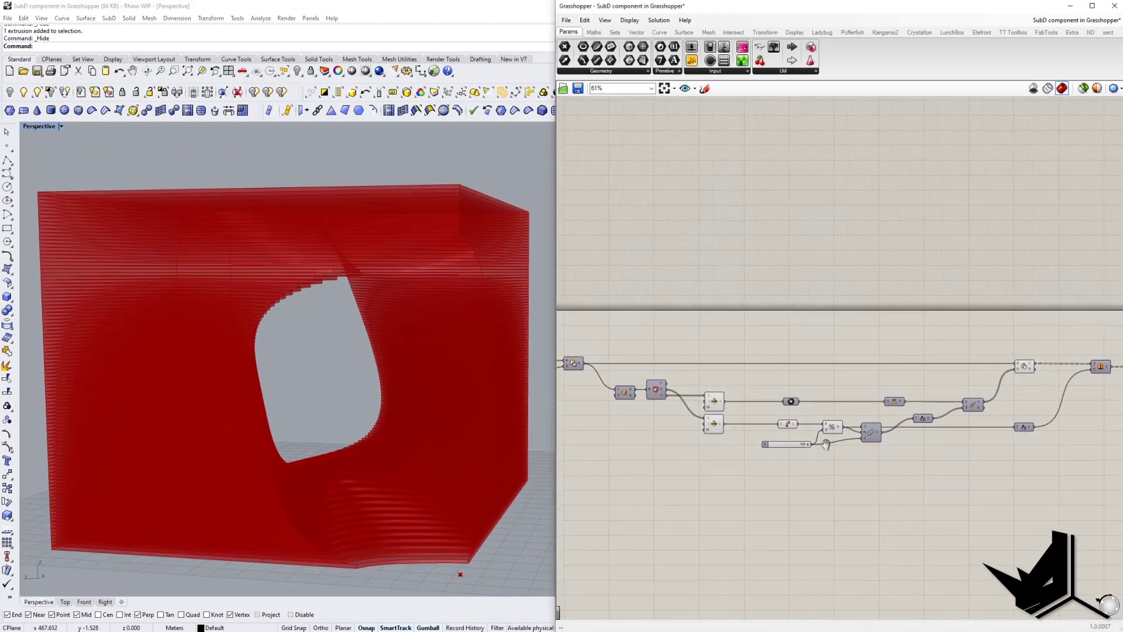
{"action": "scroll", "coordinate": [788, 426], "scroll_direction": "down", "scroll_amount": 1}
{"action": "right_click_drag", "start_coordinate": [1018, 435], "coordinate": [882, 456]}
{"action": "scroll", "coordinate": [859, 395], "scroll_direction": "up", "scroll_amount": 4}
{"action": "right_click_drag", "start_coordinate": [722, 422], "coordinate": [760, 434]}
{"action": "scroll", "coordinate": [760, 433], "scroll_direction": "down", "scroll_amount": 1}
{"action": "right_click_drag", "start_coordinate": [380, 348], "coordinate": [376, 356]}
{"action": "scroll", "coordinate": [377, 356], "scroll_direction": "down", "scroll_amount": 1}
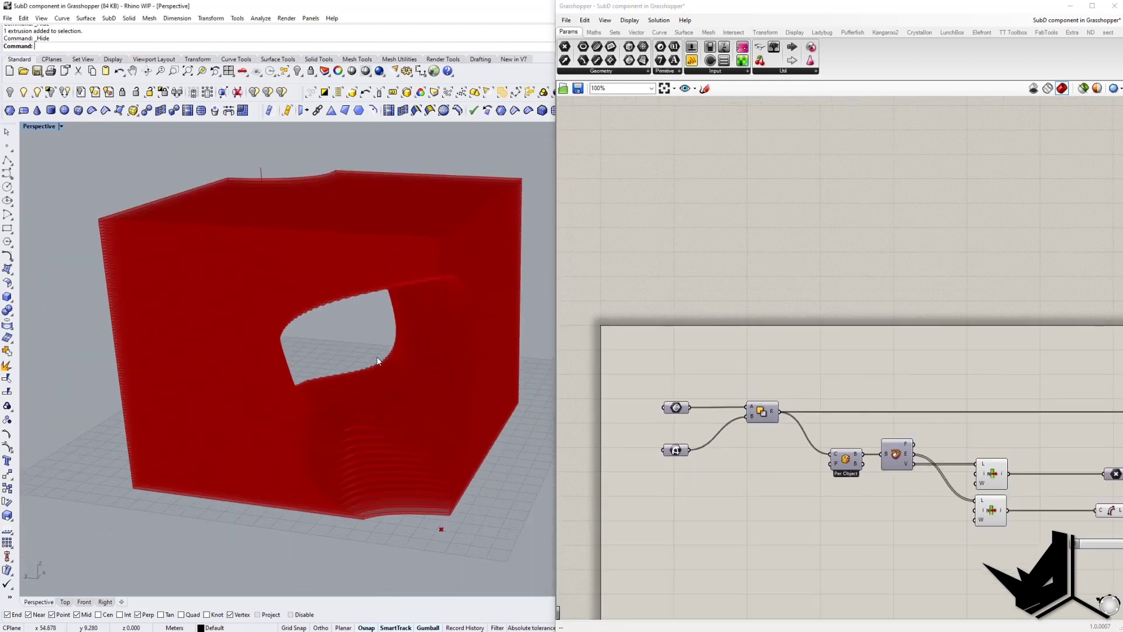
{"action": "scroll", "coordinate": [376, 361], "scroll_direction": "down", "scroll_amount": 1}
{"action": "scroll", "coordinate": [763, 413], "scroll_direction": "up", "scroll_amount": 2}
Step: Turn on the preview of the Brep and SubD input parameters
{"action": "left_click", "coordinate": [764, 413]}
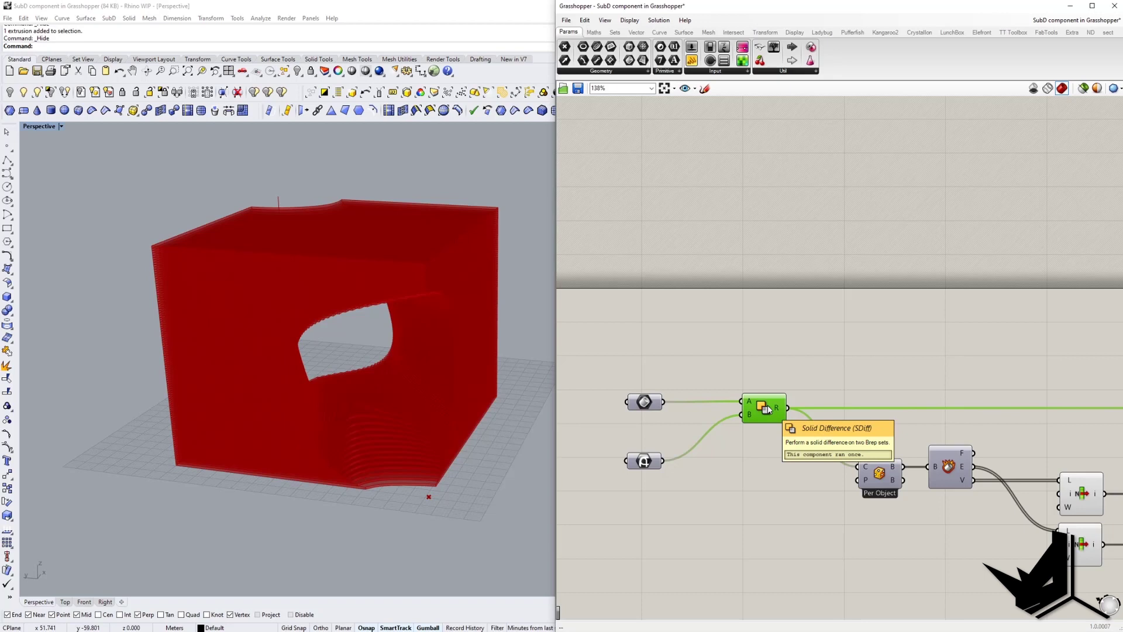
{"action": "left_click", "coordinate": [644, 401]}
{"action": "right_click", "coordinate": [644, 402]}
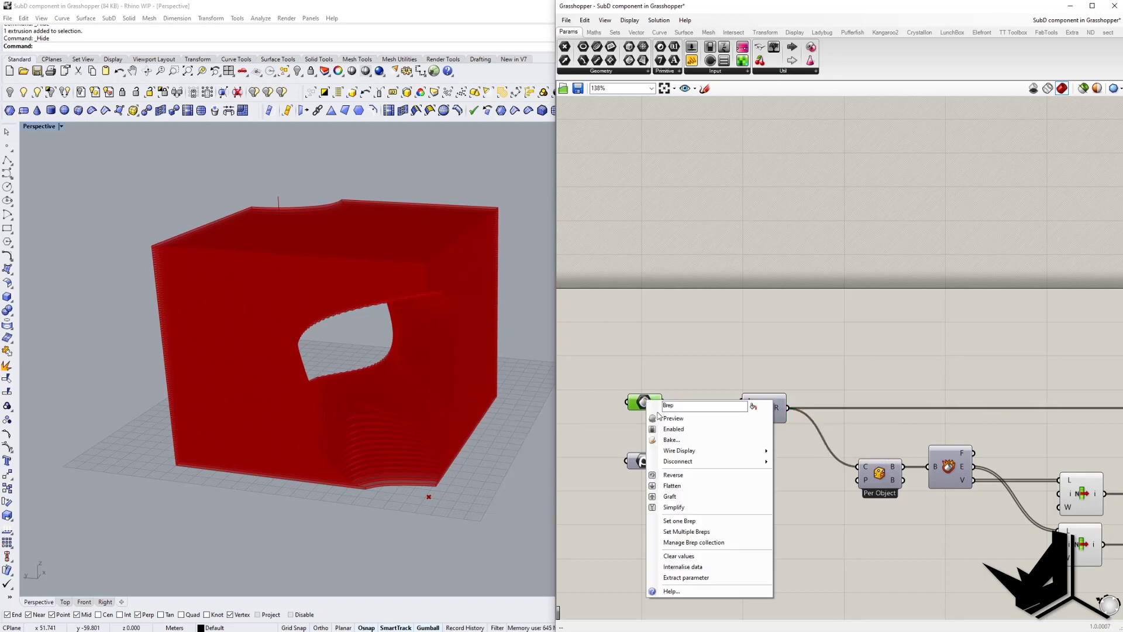
{"action": "left_click", "coordinate": [672, 419]}
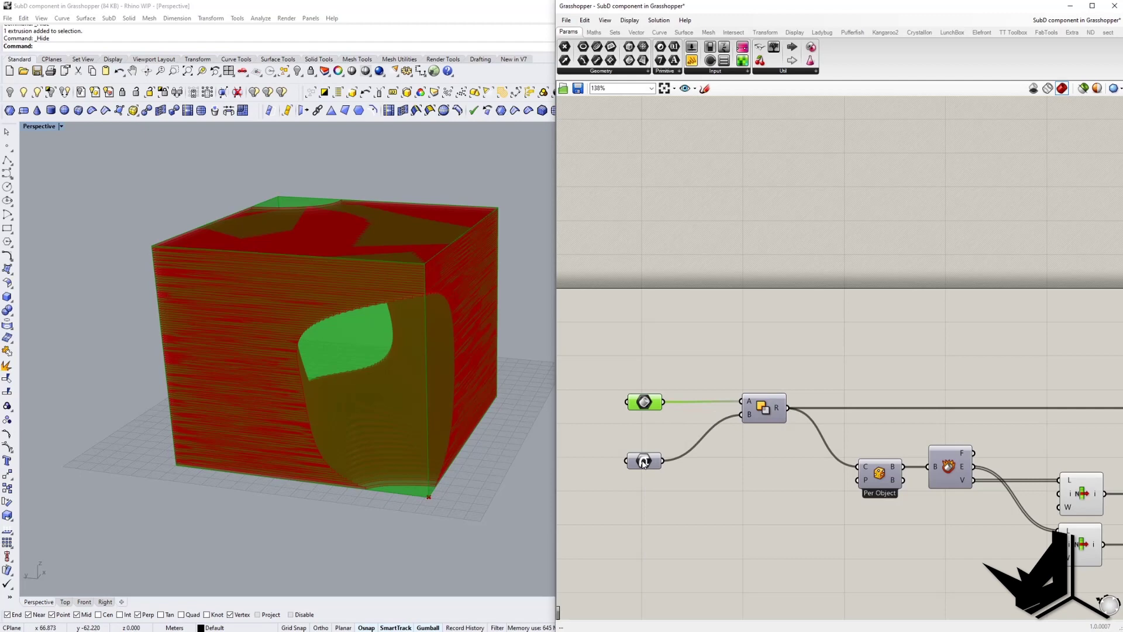
{"action": "left_click", "coordinate": [632, 461]}
{"action": "right_click", "coordinate": [644, 461]}
{"action": "left_click", "coordinate": [674, 475]}
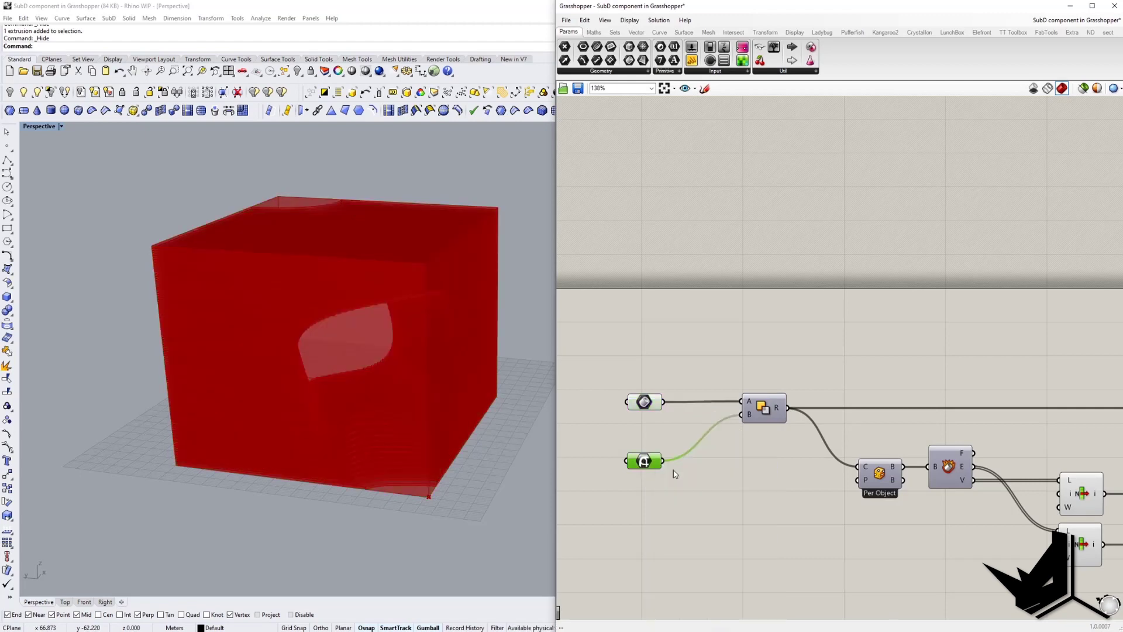
Step: Turn on the preview of the Solid Difference component
{"action": "mouse_move", "coordinate": [479, 396]}
{"action": "right_mouse_down"}
{"action": "mouse_move", "coordinate": [447, 381]}
{"action": "mouse_move", "coordinate": [482, 399]}
{"action": "right_mouse_up"}
{"action": "left_click", "coordinate": [766, 417]}
{"action": "right_click", "coordinate": [764, 409]}
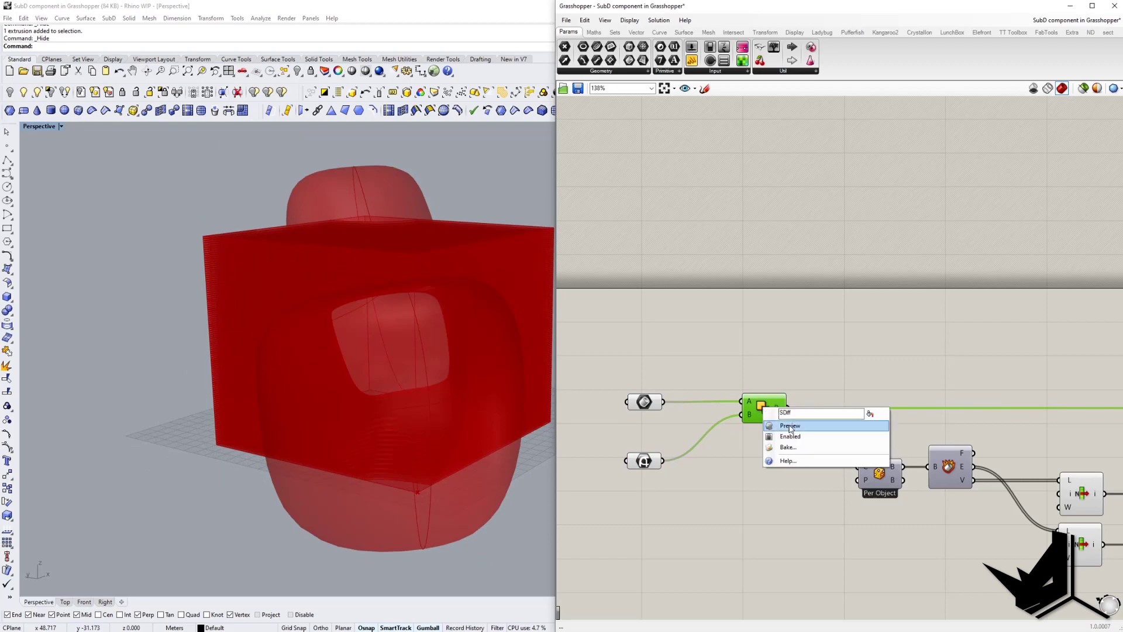
{"action": "left_click", "coordinate": [784, 427]}
Step: Turn off the preview of all components downstream of the Bounding Box component
{"action": "scroll", "coordinate": [634, 405], "scroll_direction": "down", "scroll_amount": 4}
{"action": "scroll", "coordinate": [635, 405], "scroll_direction": "down", "scroll_amount": 3}
{"action": "left_click_drag", "start_coordinate": [985, 507], "coordinate": [699, 388]}
{"action": "middle_click", "coordinate": [955, 418]}
{"action": "left_click", "coordinate": [990, 386]}
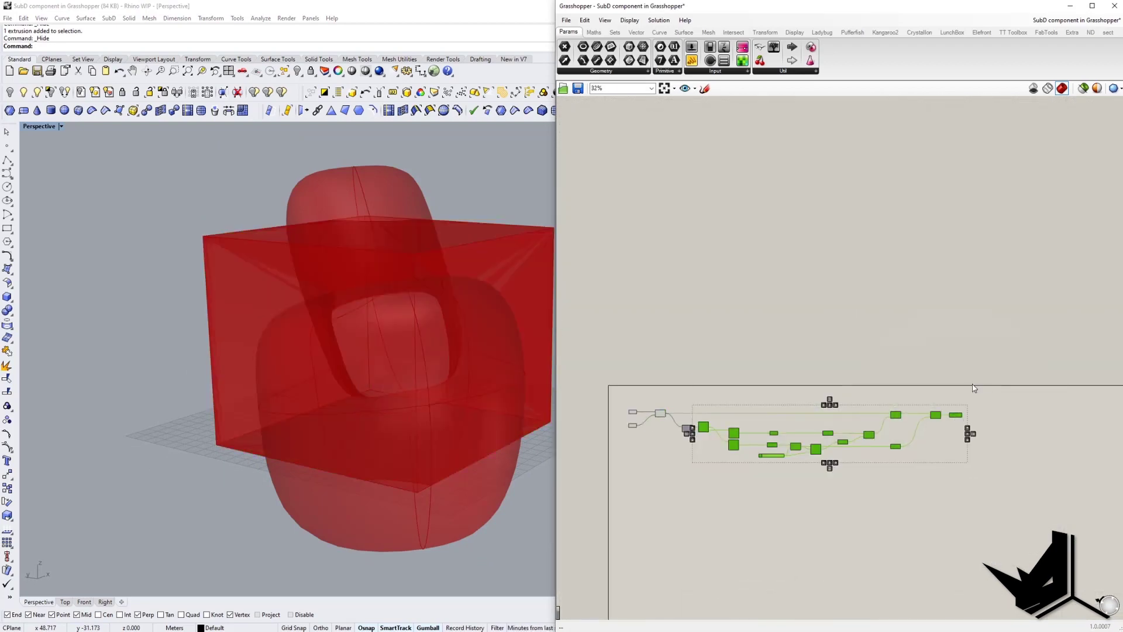
Step: Highlight the inputs of the Solid Difference and turn off the preview of both the Brep and SubD parameters
{"action": "right_click_drag", "start_coordinate": [758, 365], "coordinate": [763, 369]}
{"action": "right_click_drag", "start_coordinate": [321, 354], "coordinate": [419, 367]}
{"action": "right_click_drag", "start_coordinate": [746, 360], "coordinate": [775, 361]}
{"action": "scroll", "coordinate": [667, 414], "scroll_direction": "up", "scroll_amount": 7}
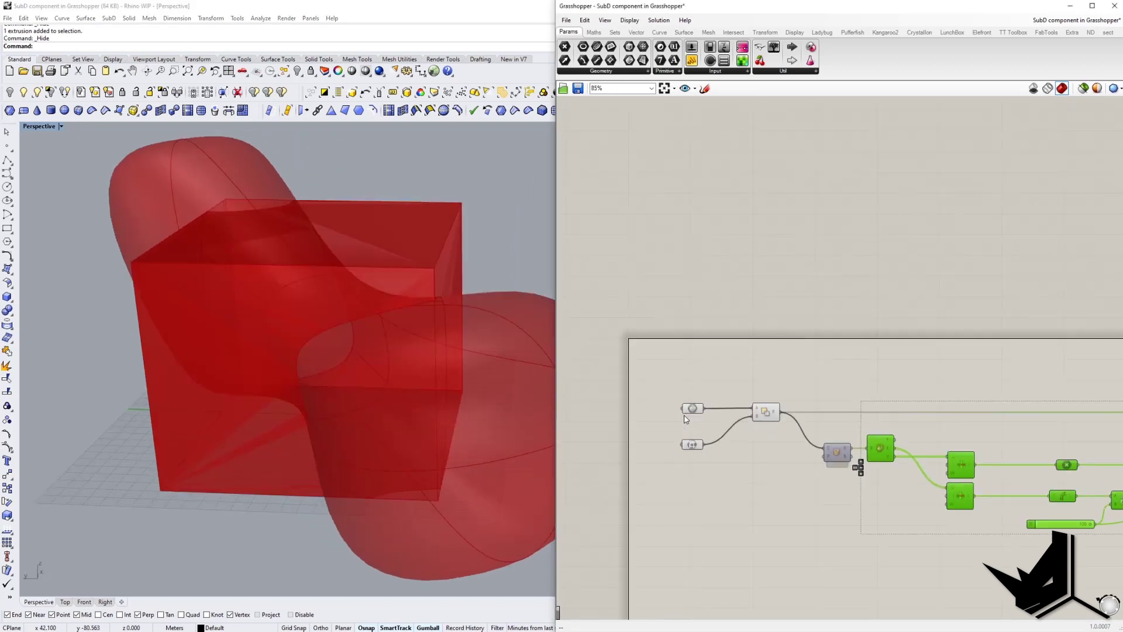
{"action": "left_click", "coordinate": [693, 410]}
{"action": "left_click", "coordinate": [695, 467]}
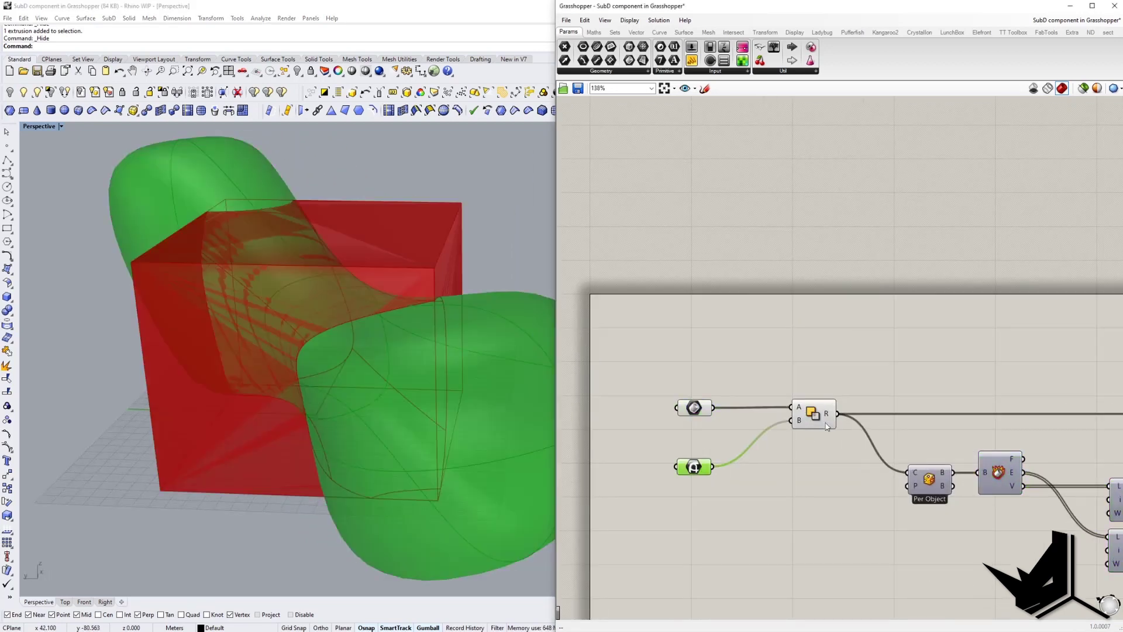
{"action": "left_click", "coordinate": [810, 419]}
{"action": "left_click_drag", "start_coordinate": [726, 506], "coordinate": [695, 409]}
{"action": "middle_click", "coordinate": [695, 408]}
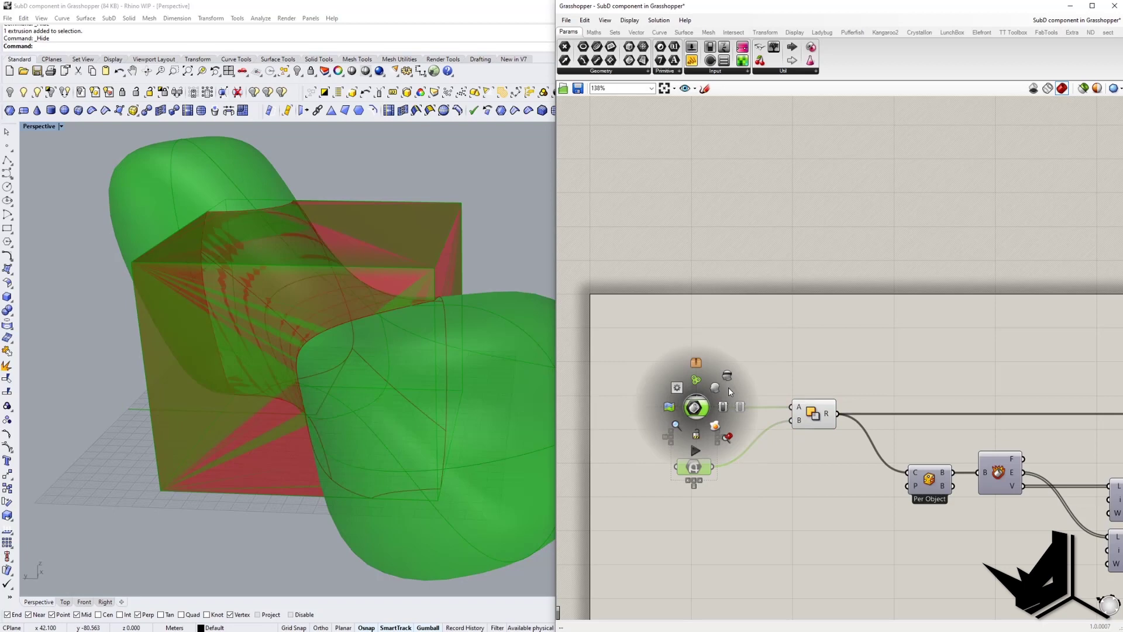
{"action": "left_click", "coordinate": [730, 374]}
Step: Turn on the preview of the Bounding Box component and inspect the box around the pierced solid from several sides
{"action": "right_click_drag", "start_coordinate": [427, 423], "coordinate": [388, 413]}
{"action": "right_click_drag", "start_coordinate": [934, 489], "coordinate": [737, 433]}
{"action": "right_click", "coordinate": [736, 428]}
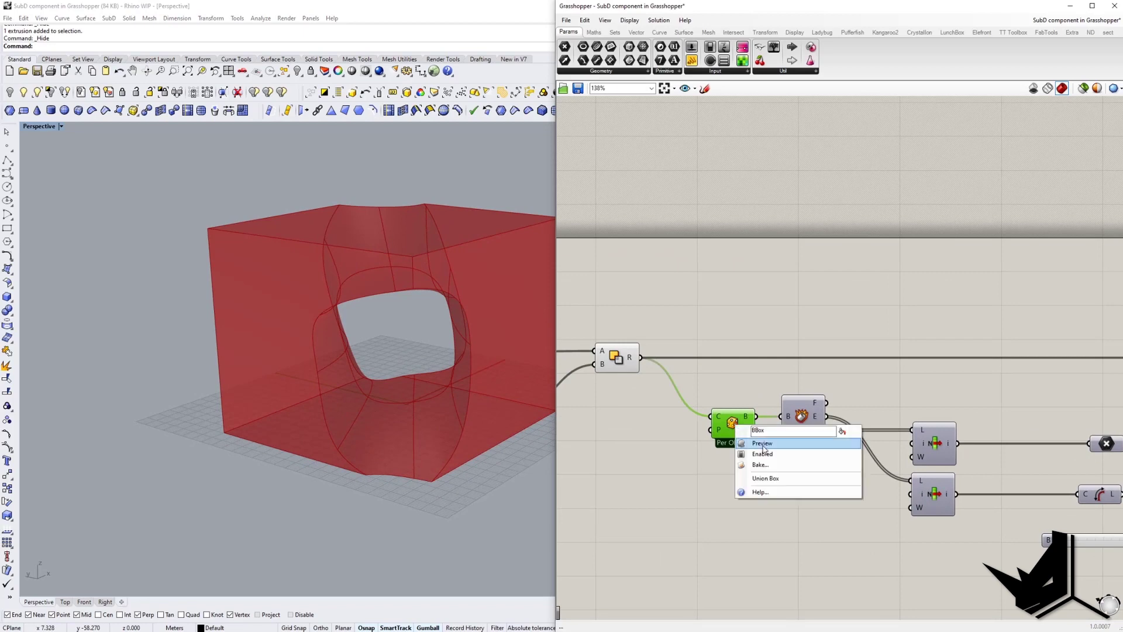
{"action": "left_click", "coordinate": [755, 440]}
{"action": "right_click_drag", "start_coordinate": [468, 398], "coordinate": [492, 381]}
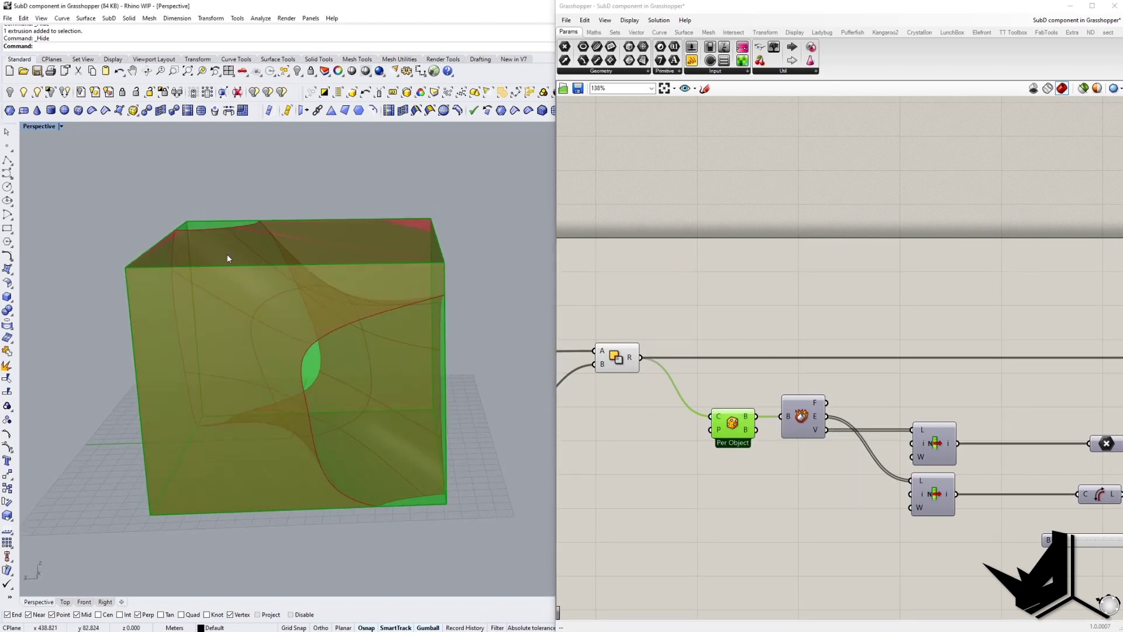
{"action": "right_click_drag", "start_coordinate": [861, 503], "coordinate": [702, 487]}
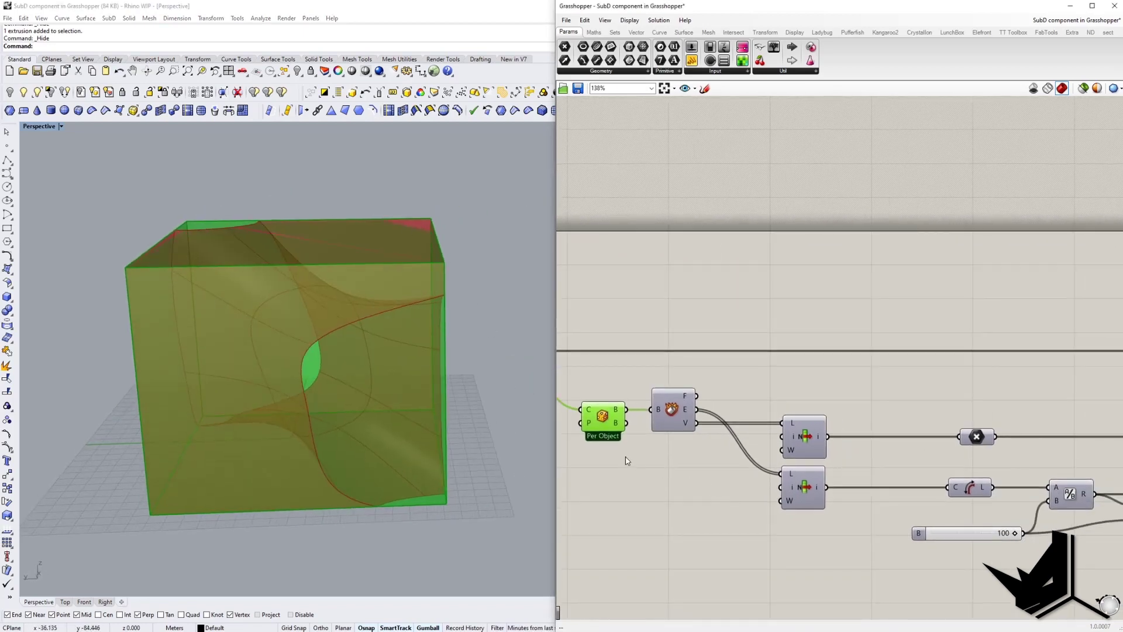
{"action": "right_click_drag", "start_coordinate": [503, 456], "coordinate": [423, 459]}
{"action": "right_click_drag", "start_coordinate": [419, 355], "coordinate": [443, 393]}
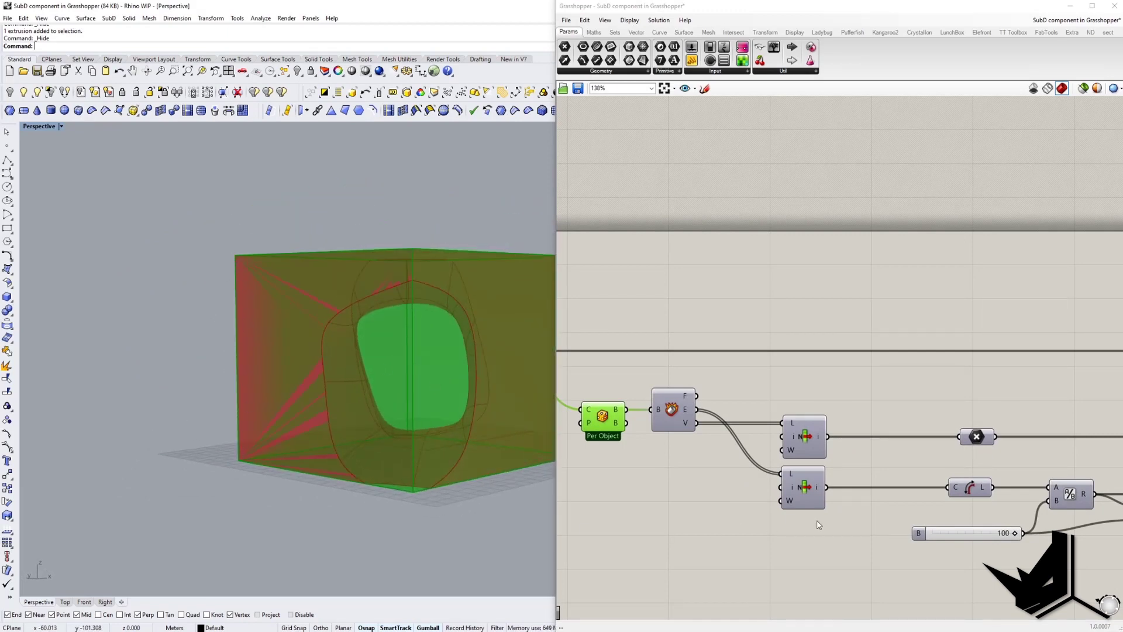
{"action": "right_click_drag", "start_coordinate": [373, 319], "coordinate": [477, 310]}
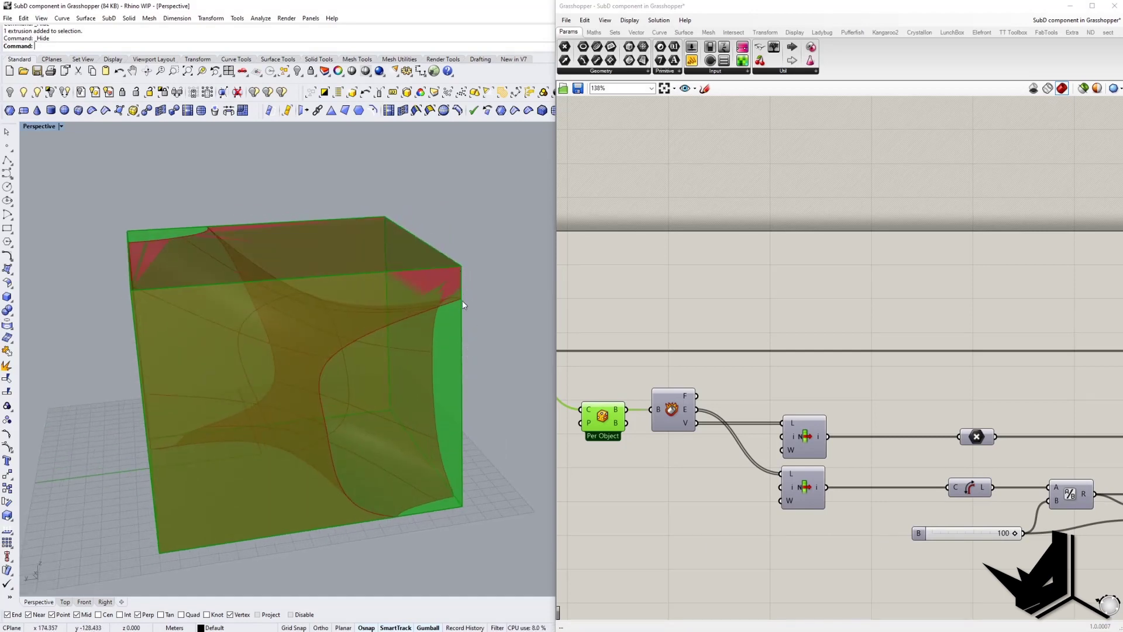
Step: Turn on the preview of the Deconstruct Brep component fed by the bounding box
{"action": "right_click_drag", "start_coordinate": [857, 548], "coordinate": [799, 503]}
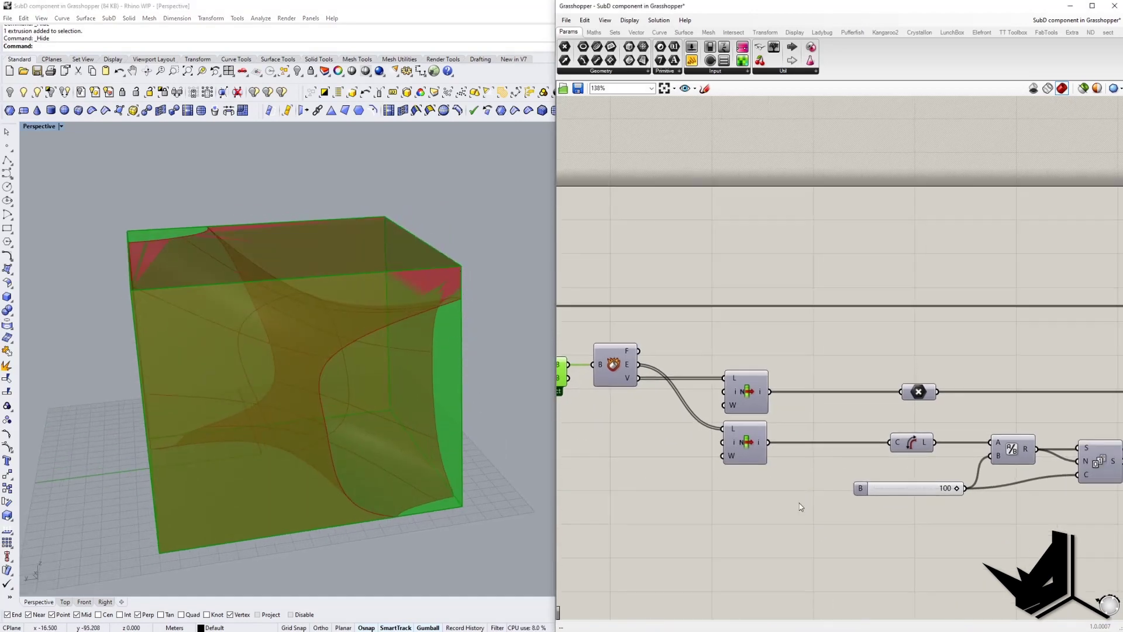
{"action": "right_click_drag", "start_coordinate": [620, 358], "coordinate": [644, 358]}
{"action": "left_click", "coordinate": [639, 363]}
{"action": "right_click", "coordinate": [638, 363]}
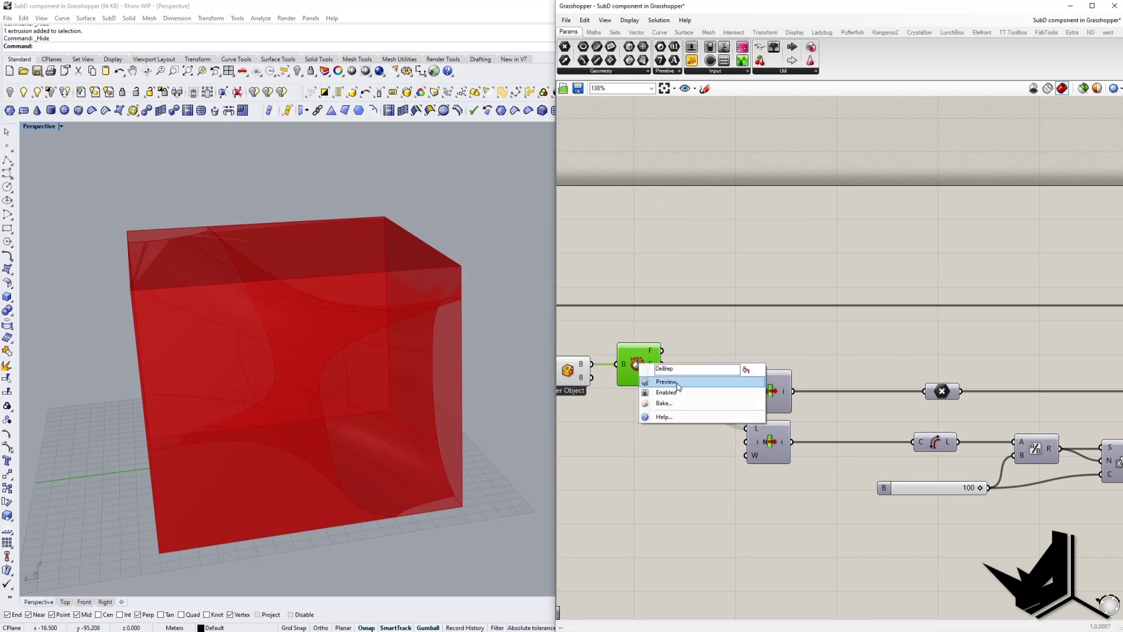
{"action": "left_click", "coordinate": [667, 383]}
{"action": "left_click", "coordinate": [719, 343]}
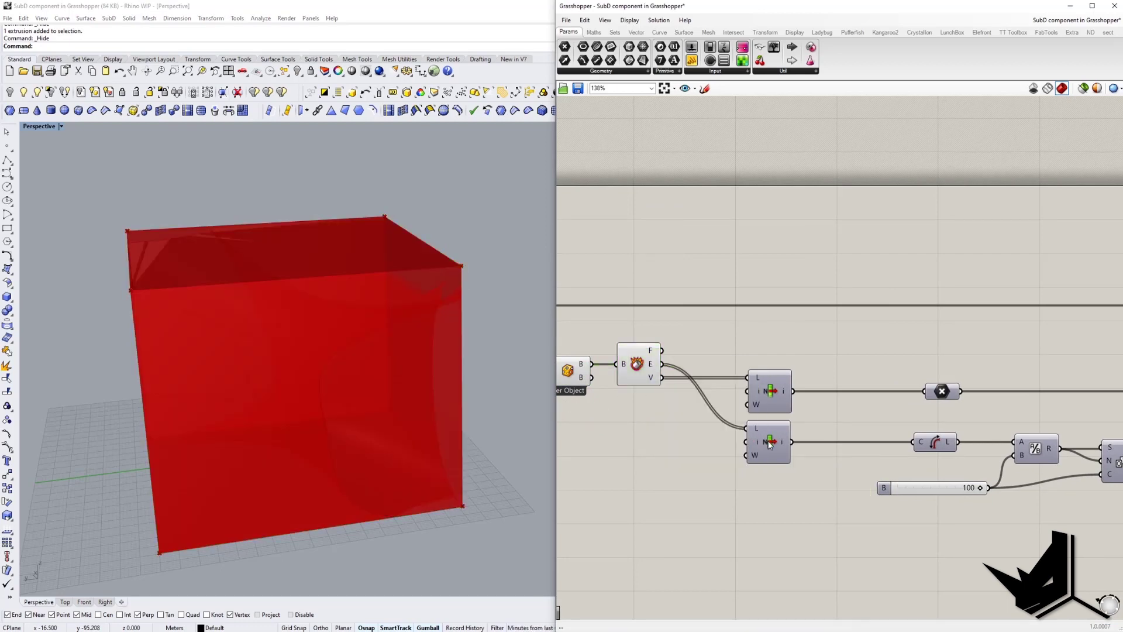
Step: Turn on the preview of the List Item that extracts a single edge of the bounding box
{"action": "right_click", "coordinate": [770, 445]}
{"action": "right_click_drag", "start_coordinate": [515, 436], "coordinate": [344, 315]}
{"action": "right_click_drag", "start_coordinate": [367, 461], "coordinate": [375, 460]}
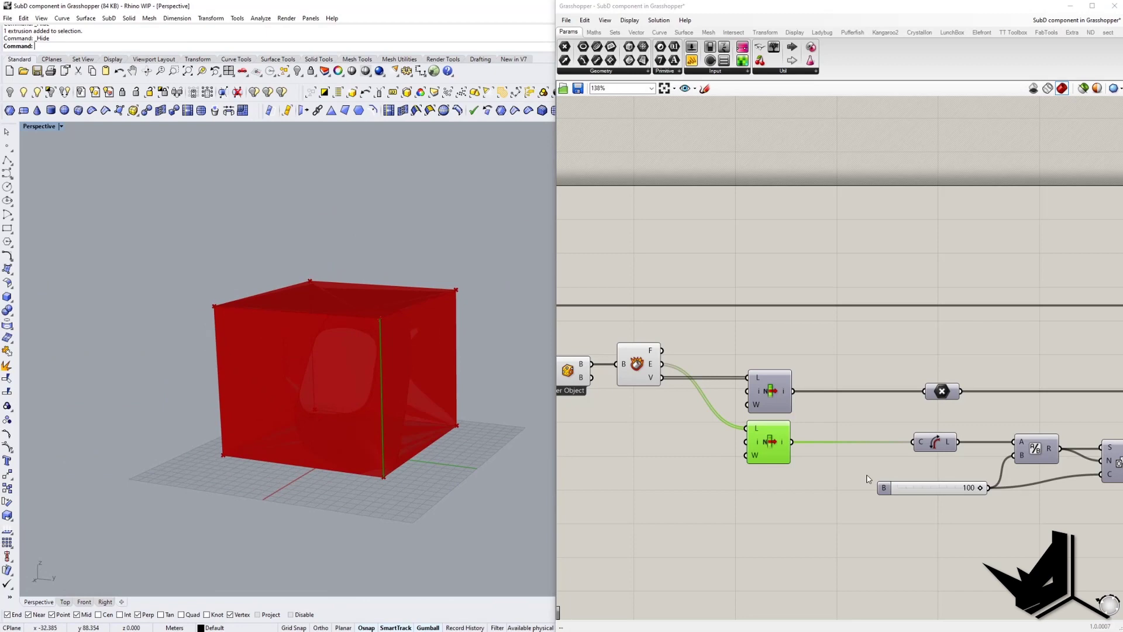
Step: Add a panel beside the Length component and connect it to the length output
{"action": "right_click_drag", "start_coordinate": [917, 462], "coordinate": [752, 454]}
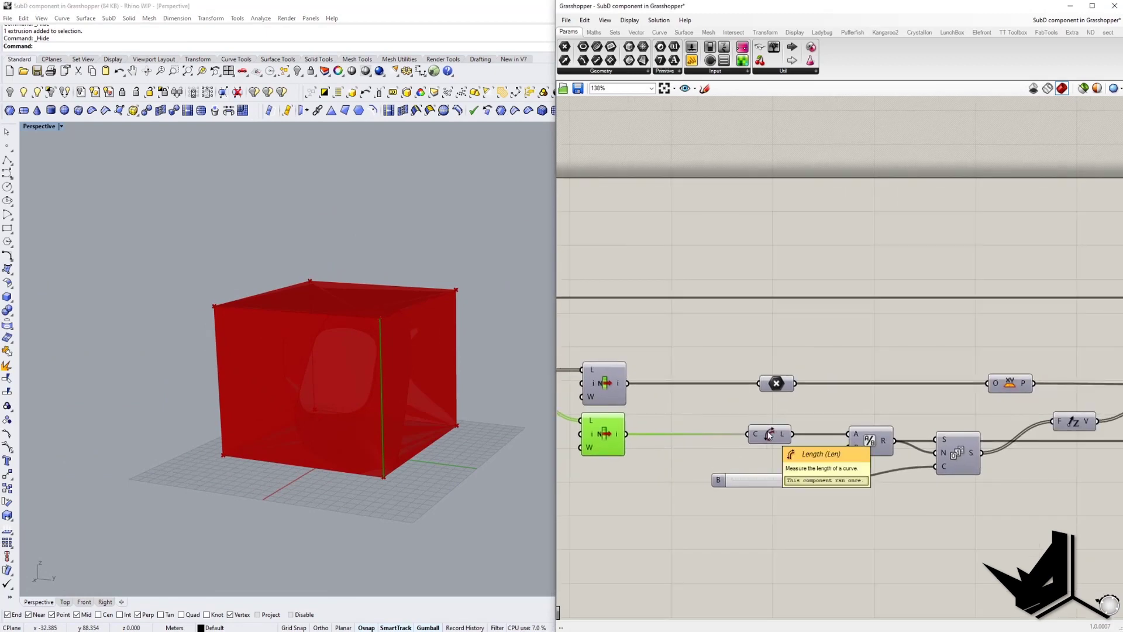
{"action": "left_click", "coordinate": [680, 494]}
{"action": "double_click", "coordinate": [847, 332]}
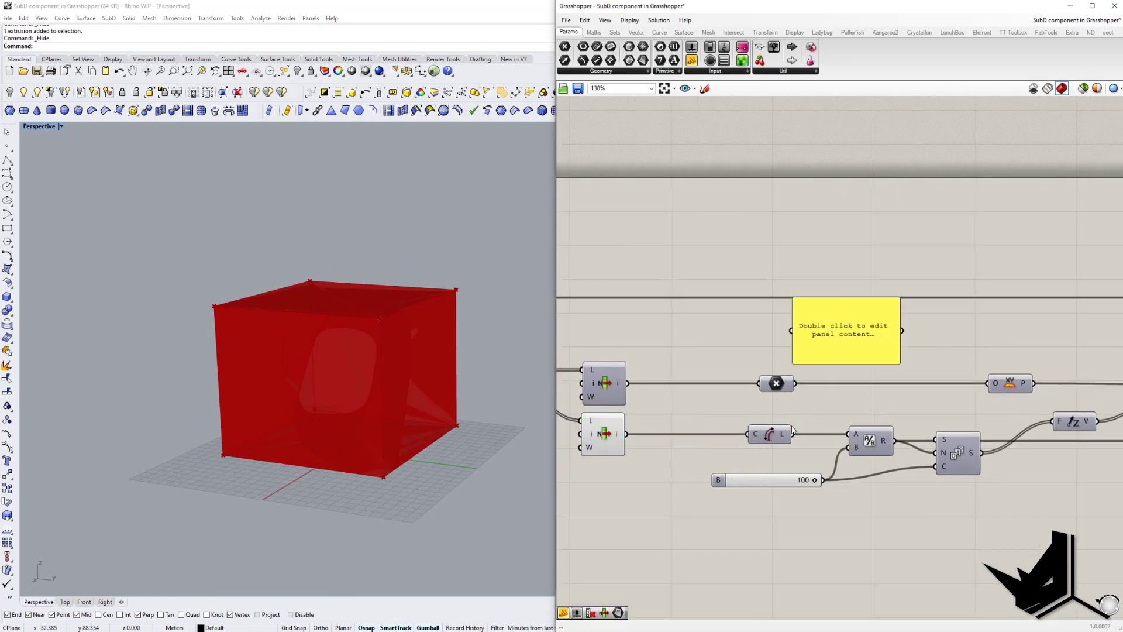
{"action": "left_click_drag", "start_coordinate": [835, 333], "coordinate": [890, 406]}
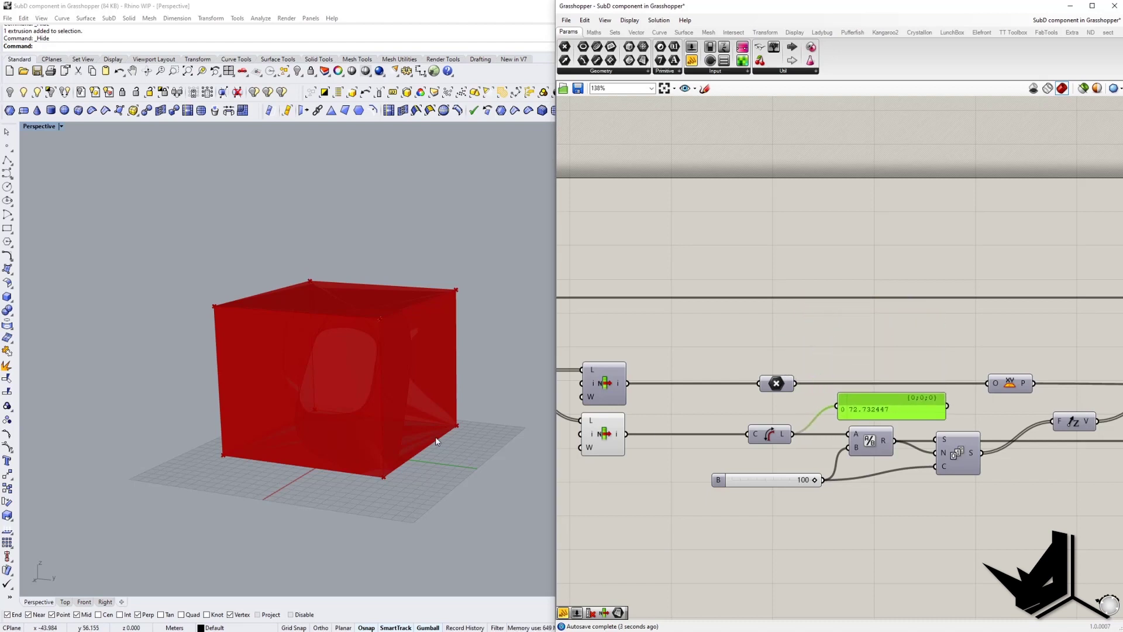
Step: Highlight the edge List Item and inspect the extracted vertical edge of the box from several sides
{"action": "right_click_drag", "start_coordinate": [435, 442], "coordinate": [498, 394]}
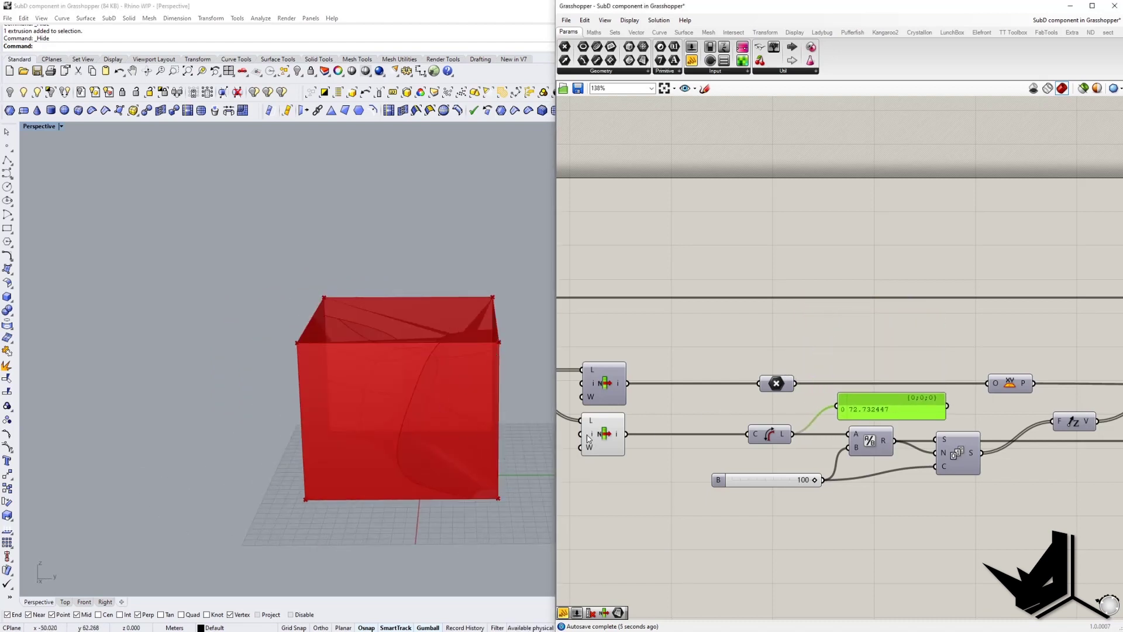
{"action": "left_click", "coordinate": [609, 432]}
{"action": "right_click_drag", "start_coordinate": [523, 432], "coordinate": [448, 427]}
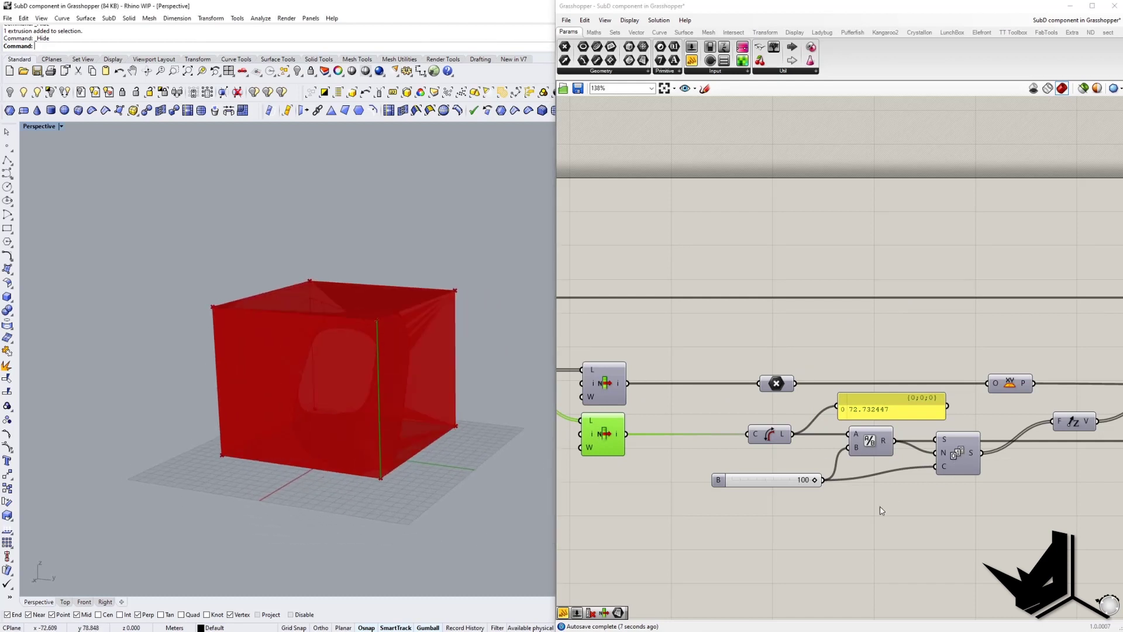
{"action": "right_click_drag", "start_coordinate": [881, 510], "coordinate": [792, 516]}
{"action": "right_click_drag", "start_coordinate": [412, 426], "coordinate": [465, 395]}
{"action": "scroll", "coordinate": [446, 314], "scroll_direction": "up", "scroll_amount": 3}
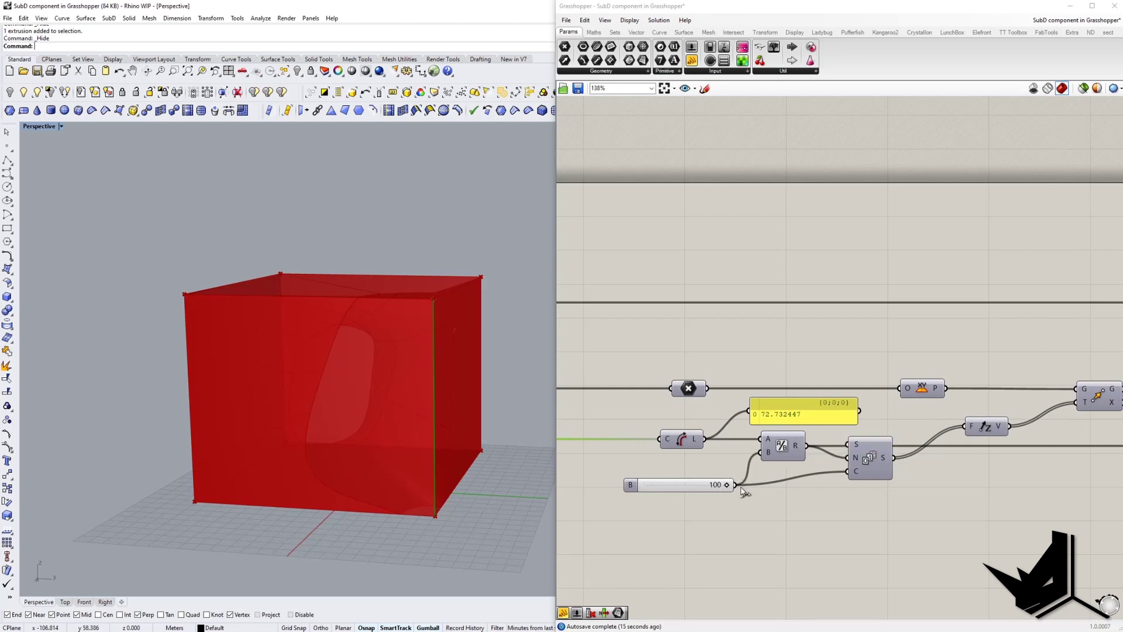
Step: Add a panel connected to the Series output and enlarge it so that more of the list fits
{"action": "right_click_drag", "start_coordinate": [910, 505], "coordinate": [754, 506]}
{"action": "right_click_drag", "start_coordinate": [872, 497], "coordinate": [842, 507]}
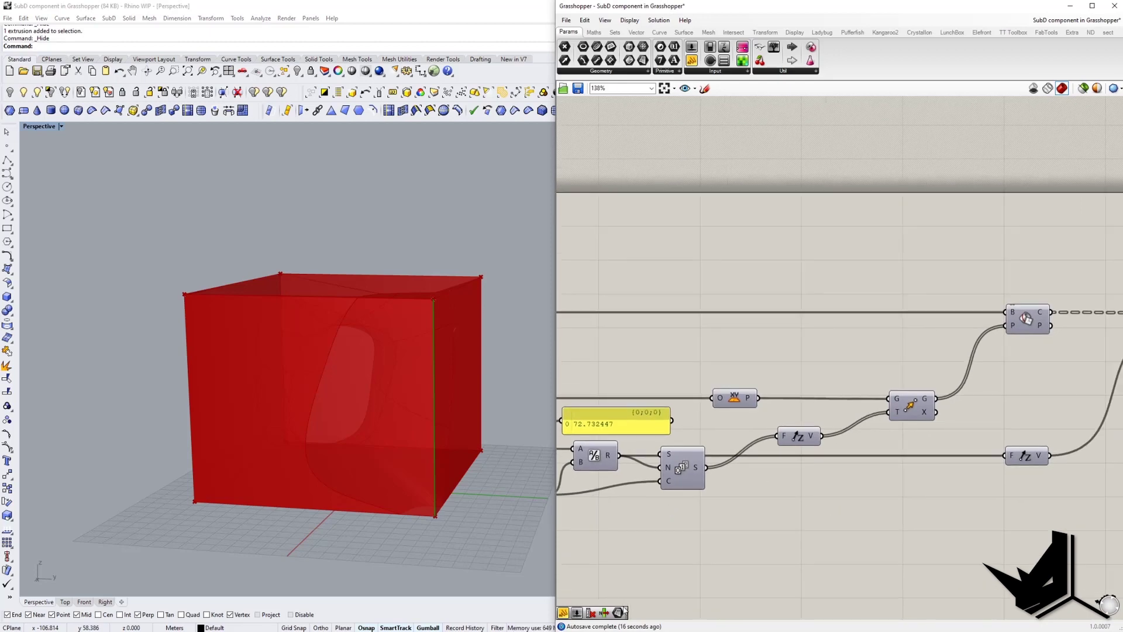
{"action": "left_click_drag", "start_coordinate": [597, 590], "coordinate": [797, 493]}
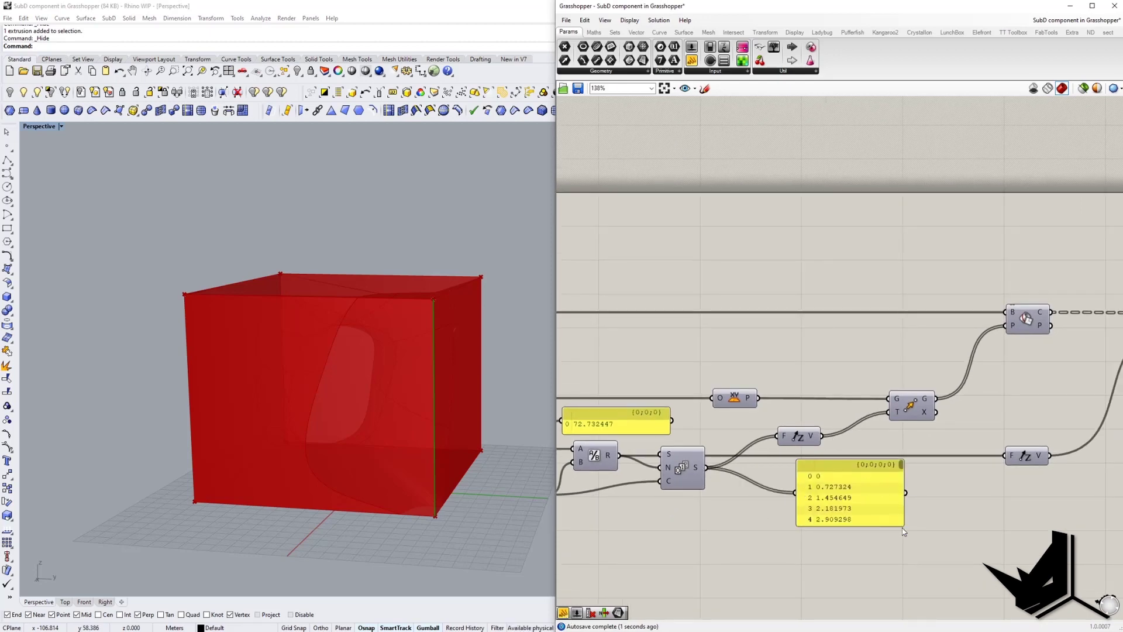
{"action": "left_click_drag", "start_coordinate": [901, 524], "coordinate": [1012, 597]}
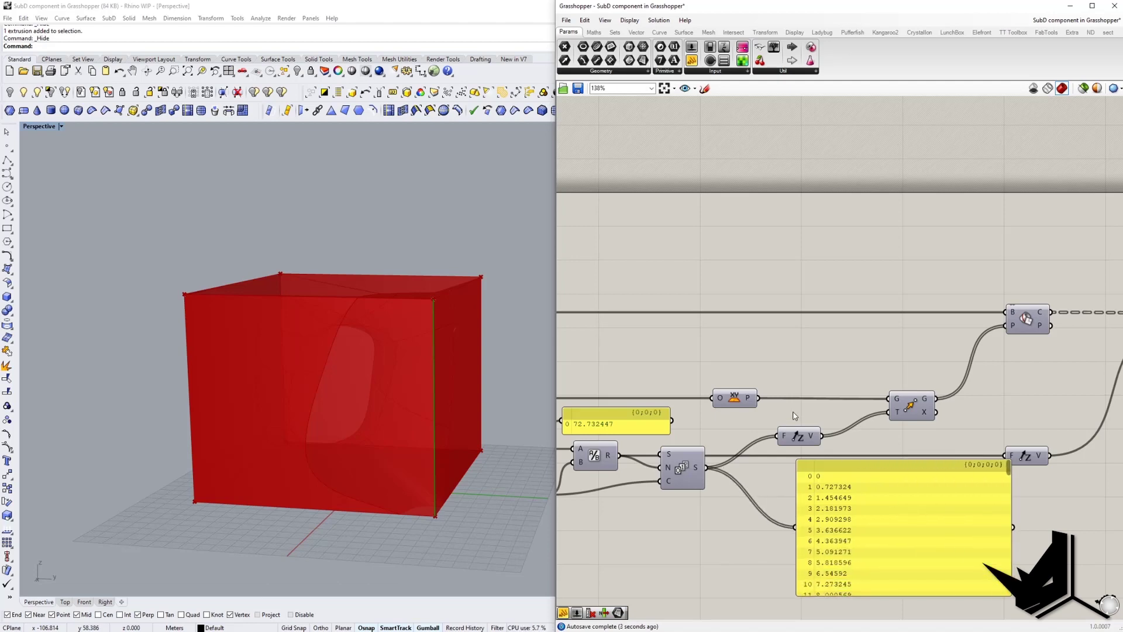
Step: Turn on the preview of the List Item that extracts a box vertex and look closely at that corner point
{"action": "scroll", "coordinate": [924, 424], "scroll_direction": "down", "scroll_amount": 2}
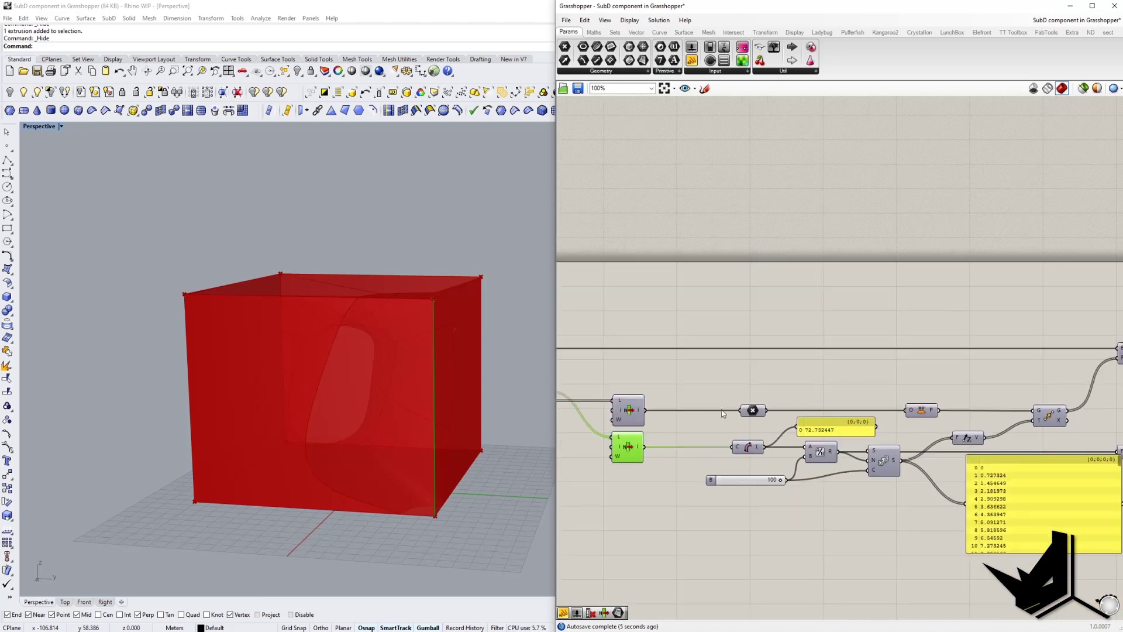
{"action": "scroll", "coordinate": [724, 413], "scroll_direction": "up", "scroll_amount": 2}
{"action": "right_click_drag", "start_coordinate": [852, 424], "coordinate": [768, 413]}
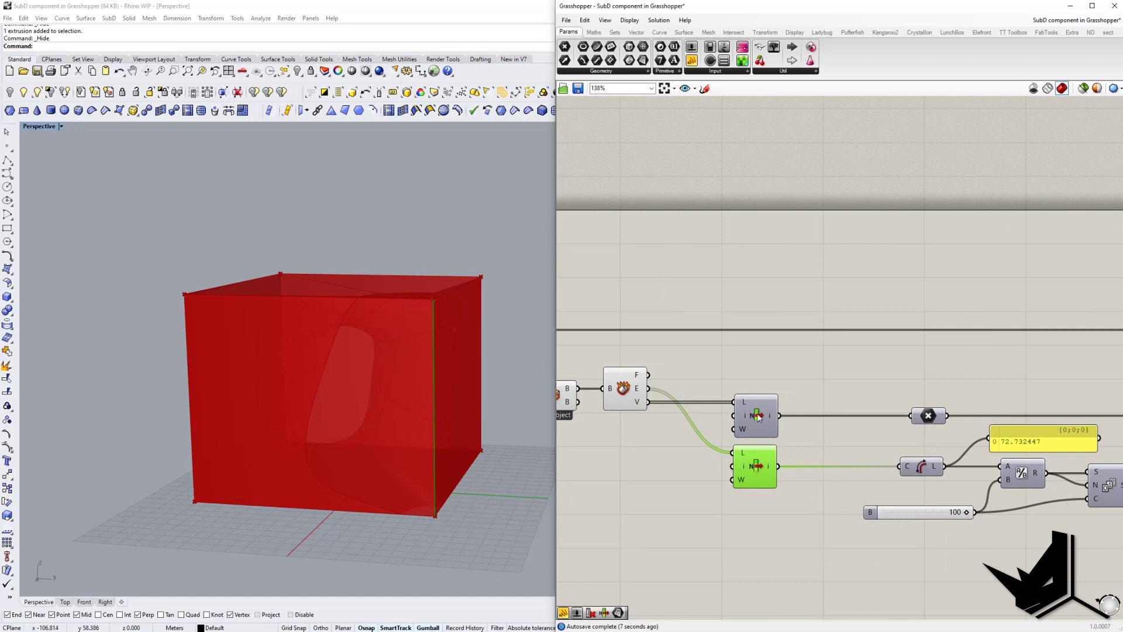
{"action": "left_click", "coordinate": [755, 414]}
{"action": "right_click", "coordinate": [755, 414]}
{"action": "left_click", "coordinate": [774, 432]}
{"action": "mouse_move", "coordinate": [341, 449]}
{"action": "right_mouse_down"}
{"action": "mouse_move", "coordinate": [451, 454]}
{"action": "mouse_move", "coordinate": [346, 434]}
{"action": "right_mouse_up"}
{"action": "scroll", "coordinate": [305, 442], "scroll_direction": "up", "scroll_amount": 6}
Step: Turn on the preview of the XY Plane component placed at the box's corner point
{"action": "right_click_drag", "start_coordinate": [975, 393], "coordinate": [731, 414]}
{"action": "scroll", "coordinate": [731, 414], "scroll_direction": "down", "scroll_amount": 1}
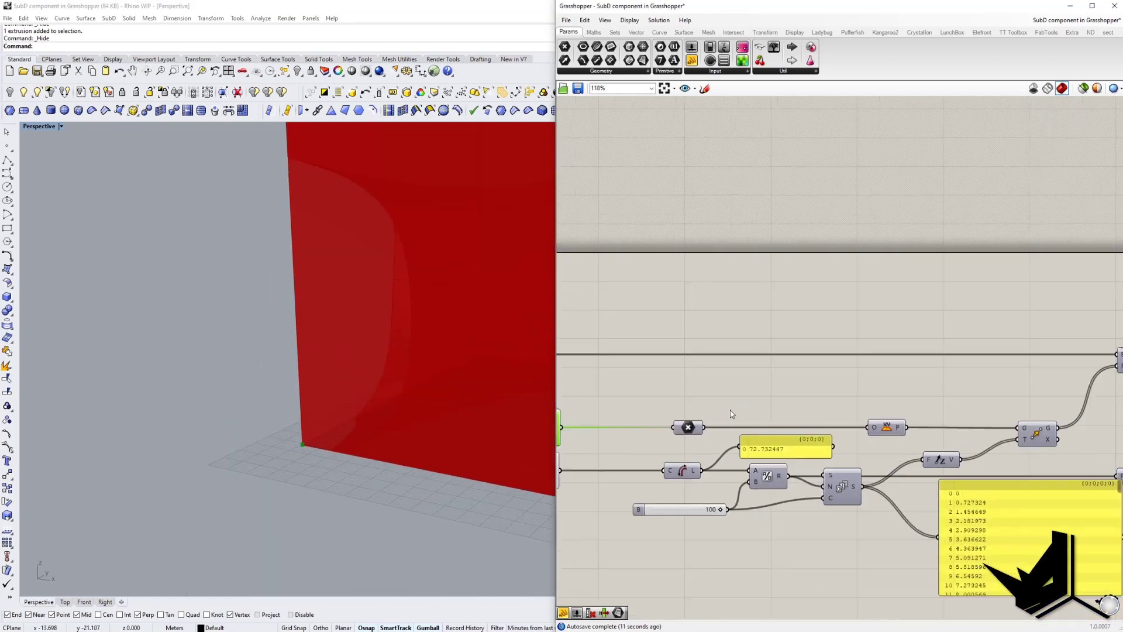
{"action": "right_click", "coordinate": [890, 432]}
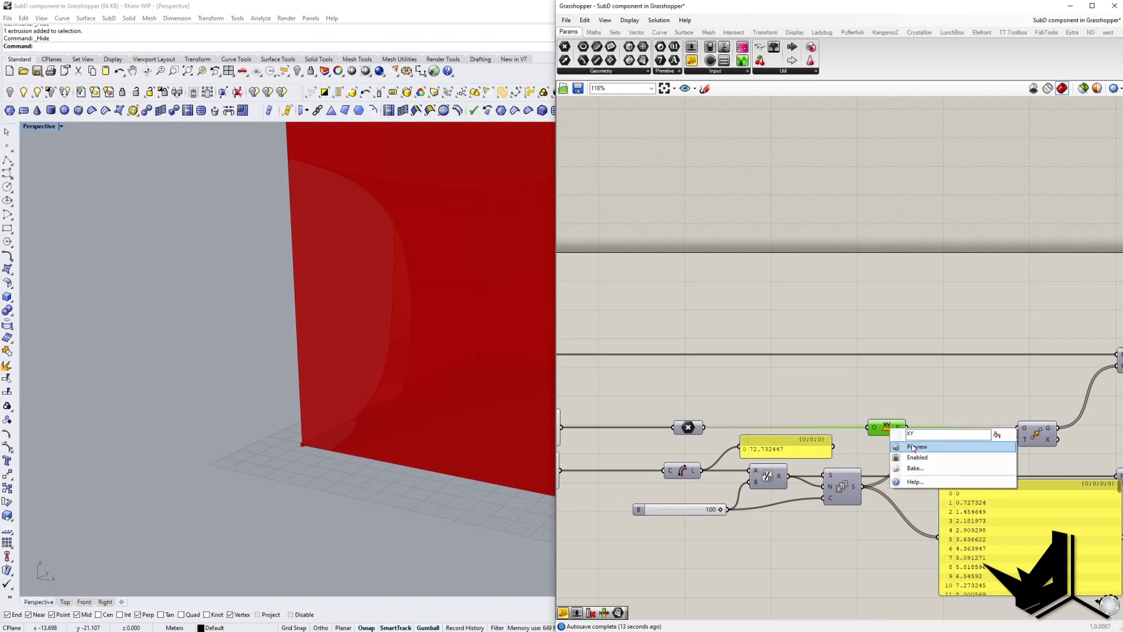
{"action": "left_click", "coordinate": [923, 444]}
{"action": "scroll", "coordinate": [468, 375], "scroll_direction": "down", "scroll_amount": 3}
Step: Turn on the preview of the Move component and inspect the planes stacked along the box's vertical edge
{"action": "left_click", "coordinate": [1047, 431]}
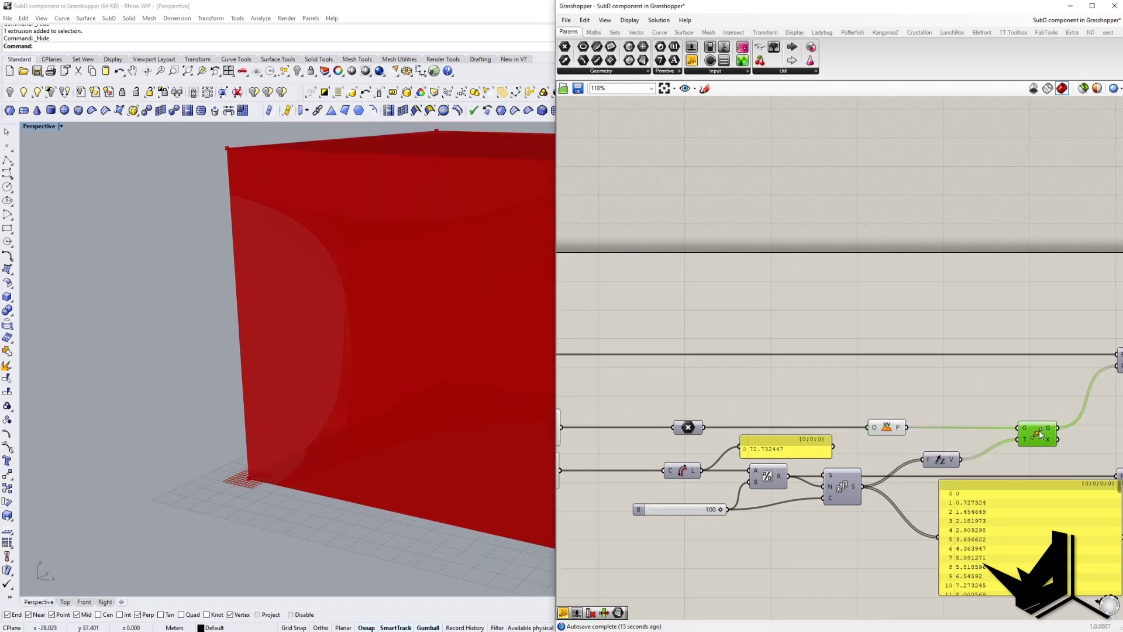
{"action": "scroll", "coordinate": [310, 345], "scroll_direction": "up", "scroll_amount": 3}
{"action": "right_click_drag", "start_coordinate": [299, 332], "coordinate": [417, 235]}
{"action": "scroll", "coordinate": [388, 335], "scroll_direction": "down", "scroll_amount": 4}
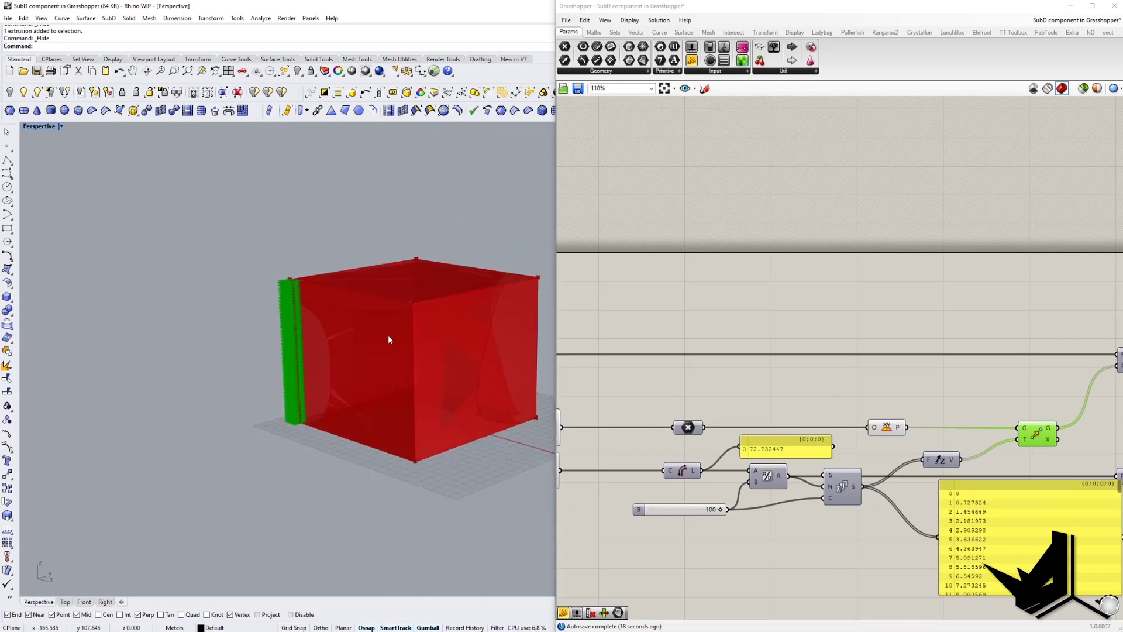
{"action": "right_click_drag", "start_coordinate": [409, 341], "coordinate": [457, 333]}
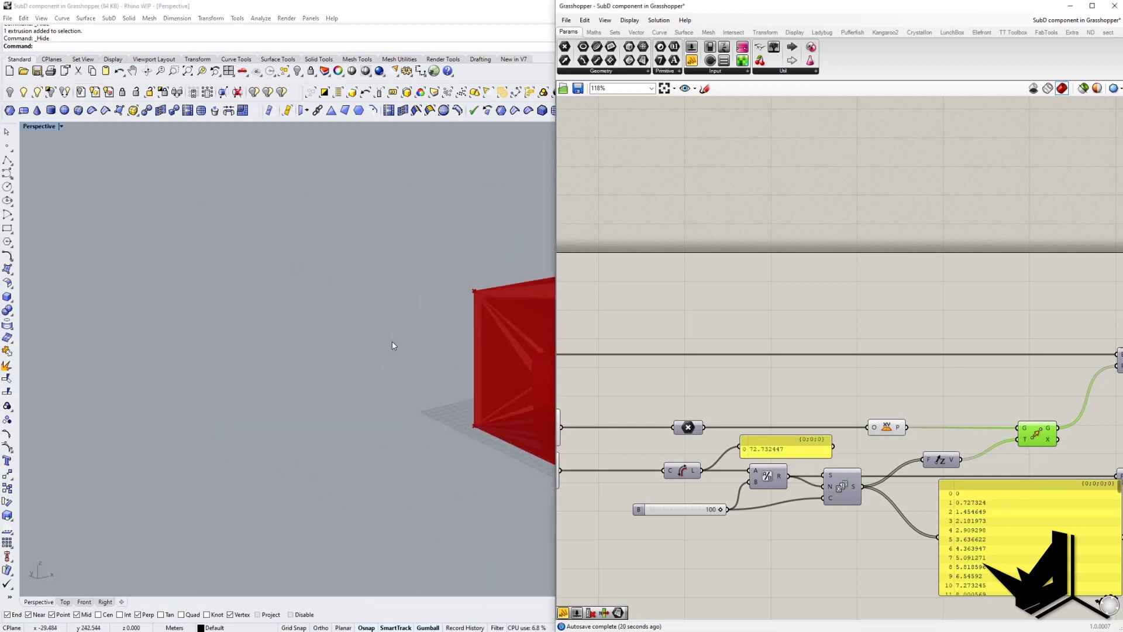
{"action": "right_click_drag", "start_coordinate": [1024, 416], "coordinate": [806, 399]}
{"action": "scroll", "coordinate": [780, 411], "scroll_direction": "up", "scroll_amount": 2}
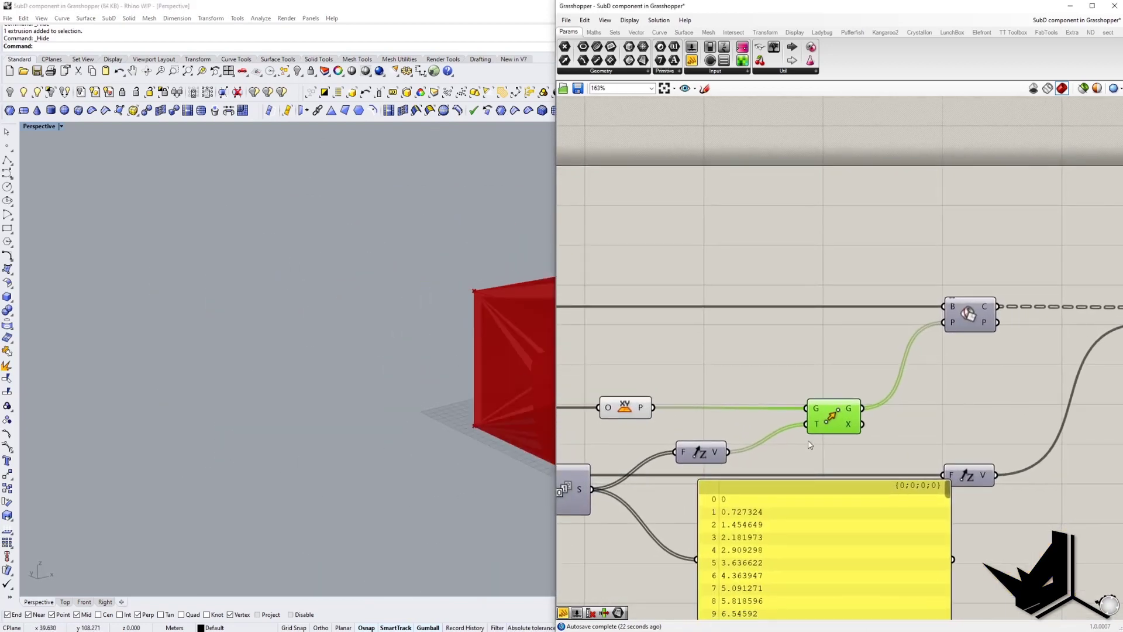
{"action": "mouse_move", "coordinate": [426, 326]}
{"action": "right_mouse_down"}
{"action": "mouse_move", "coordinate": [378, 339]}
{"action": "mouse_move", "coordinate": [416, 334]}
{"action": "right_mouse_up"}
Step: Examine the stacked planes closely and highlight the slider that feeds the Division and Series components
{"action": "right_click_drag", "start_coordinate": [737, 397], "coordinate": [1003, 364]}
{"action": "scroll", "coordinate": [755, 392], "scroll_direction": "down", "scroll_amount": 2}
{"action": "scroll", "coordinate": [715, 453], "scroll_direction": "up", "scroll_amount": 2}
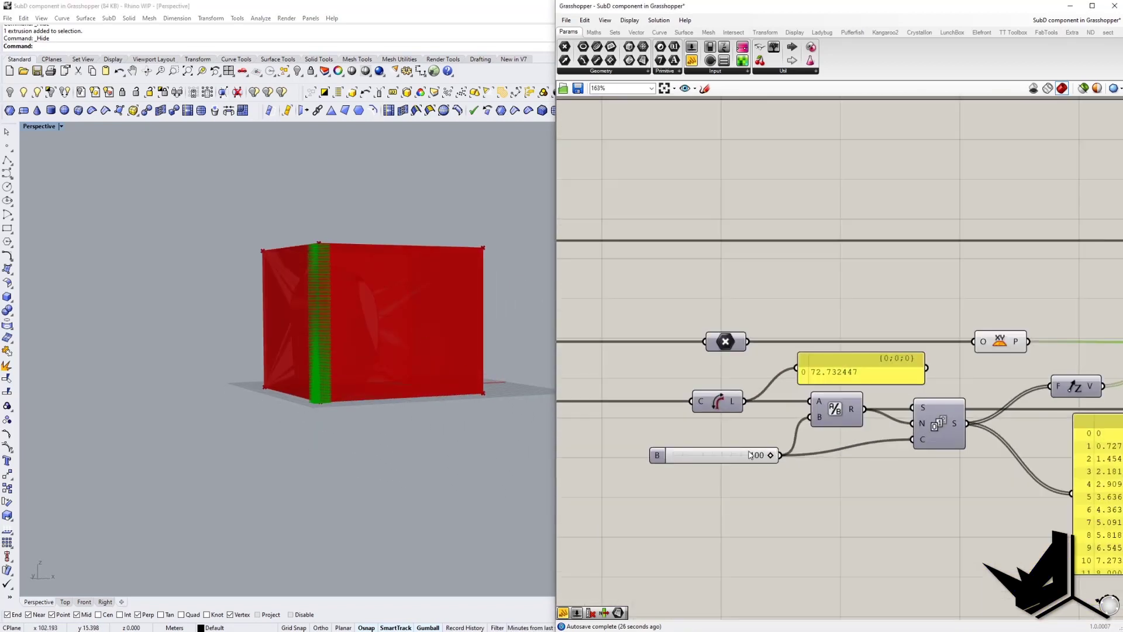
{"action": "scroll", "coordinate": [313, 284], "scroll_direction": "up", "scroll_amount": 5}
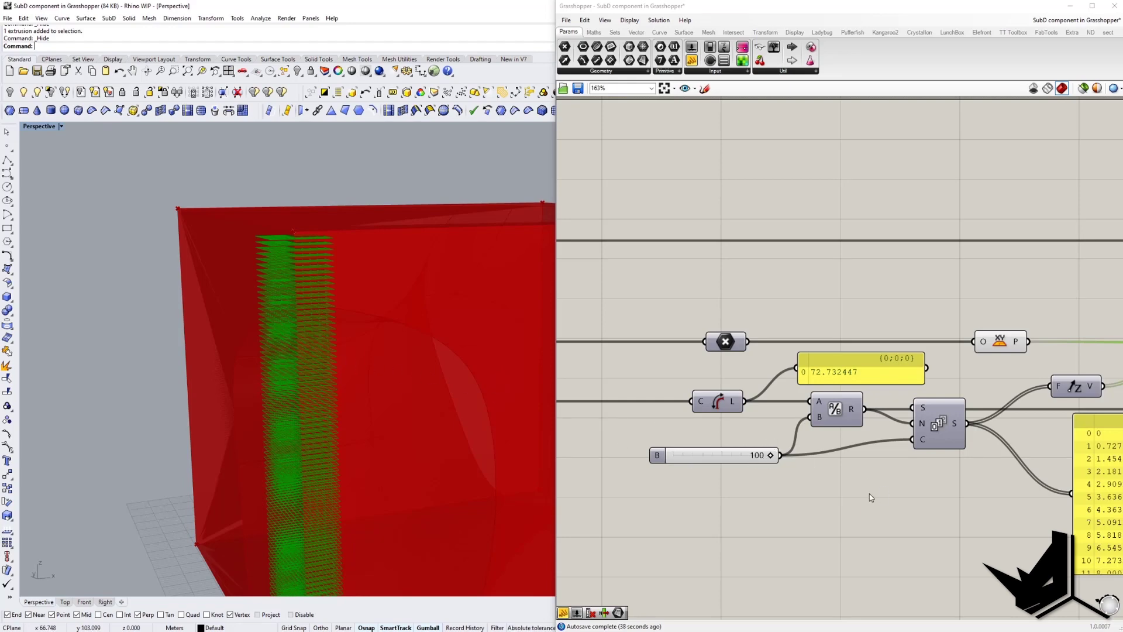
{"action": "right_click_drag", "start_coordinate": [870, 498], "coordinate": [707, 485]}
{"action": "left_click", "coordinate": [760, 445]}
{"action": "scroll", "coordinate": [707, 486], "scroll_direction": "down", "scroll_amount": 1}
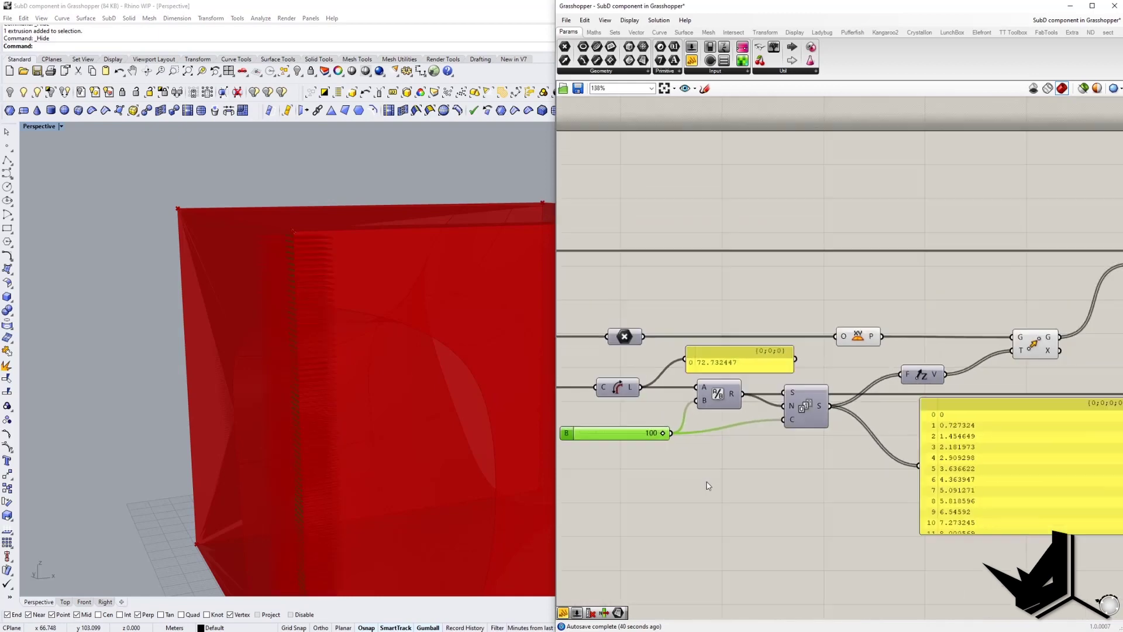
{"action": "scroll", "coordinate": [974, 426], "scroll_direction": "down", "scroll_amount": 3}
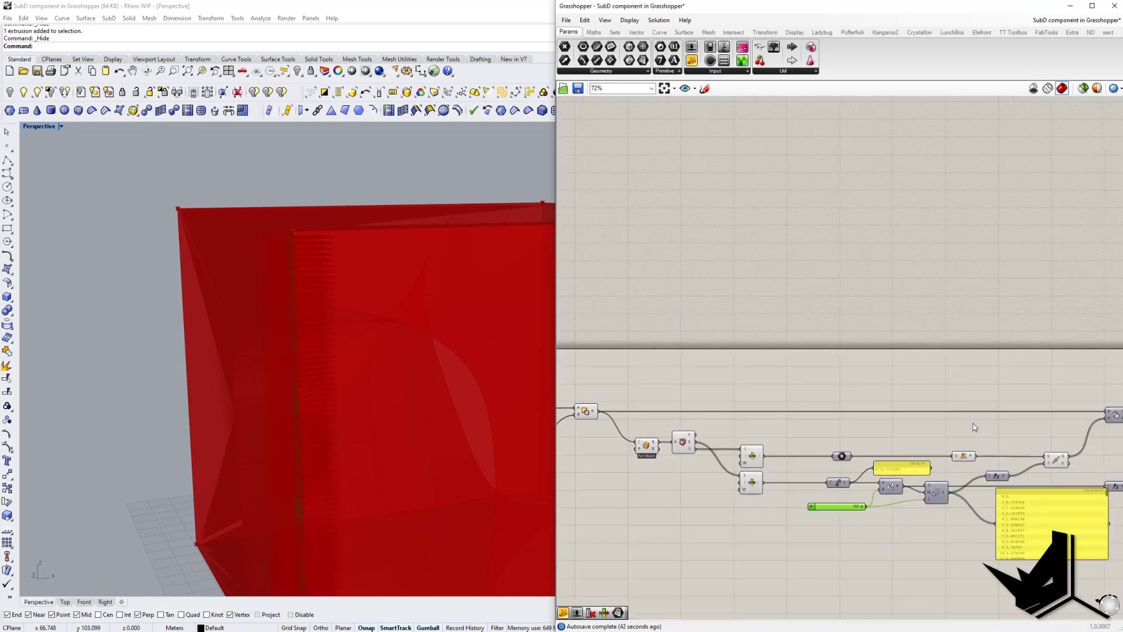
Step: Highlight the Solid Difference and the Move component in turn as the two inputs of the Brep | Plane section
{"action": "left_click", "coordinate": [586, 411]}
{"action": "scroll", "coordinate": [586, 412], "scroll_direction": "up", "scroll_amount": 3}
{"action": "scroll", "coordinate": [369, 384], "scroll_direction": "down", "scroll_amount": 5}
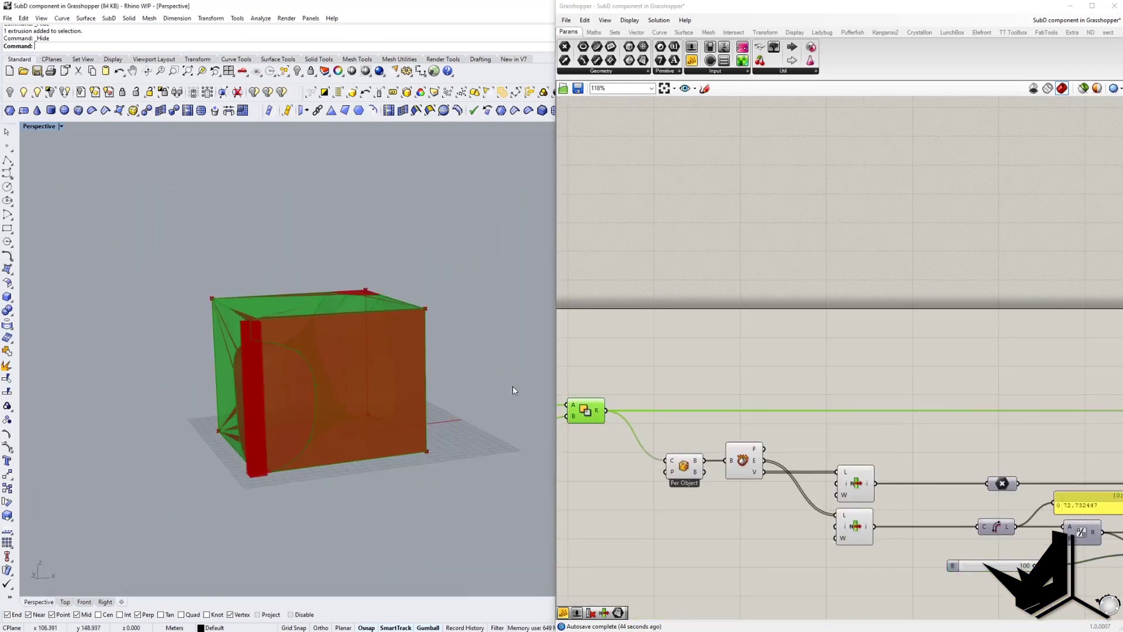
{"action": "right_click_drag", "start_coordinate": [1069, 468], "coordinate": [757, 444]}
{"action": "scroll", "coordinate": [1105, 419], "scroll_direction": "up", "scroll_amount": 2}
{"action": "right_click_drag", "start_coordinate": [1106, 421], "coordinate": [942, 434]}
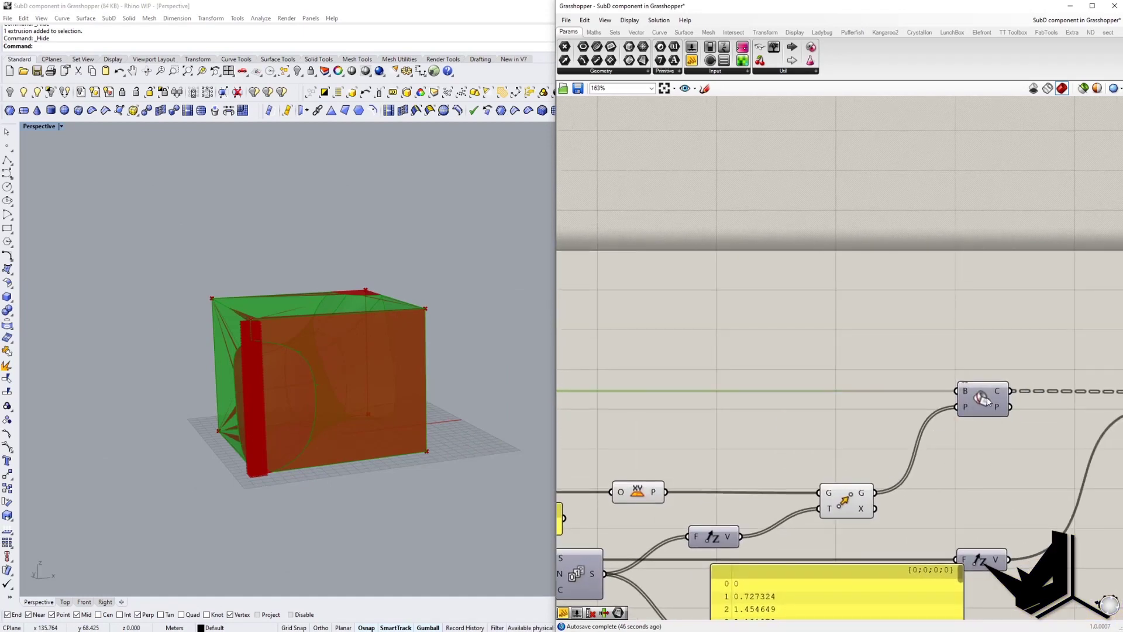
{"action": "mouse_move", "coordinate": [985, 402]}
{"action": "left_click", "coordinate": [855, 498]}
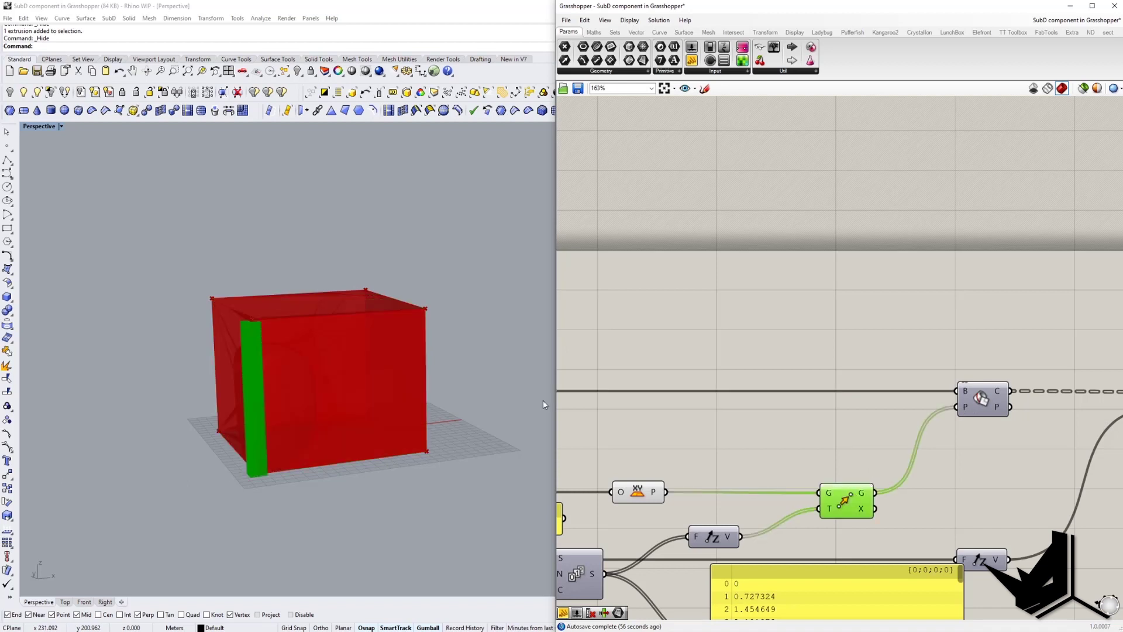
Step: Turn on the preview of the Extrude component and inspect the extruded section curves on the solid
{"action": "right_click_drag", "start_coordinate": [964, 468], "coordinate": [822, 456]}
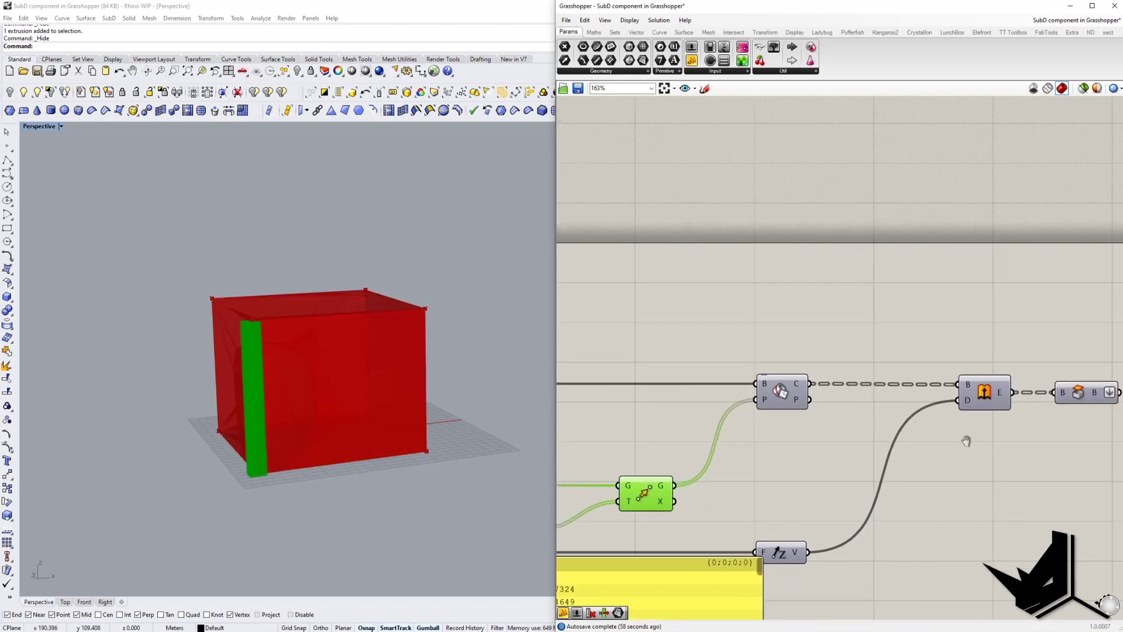
{"action": "left_click", "coordinate": [957, 396]}
{"action": "right_click", "coordinate": [958, 396]}
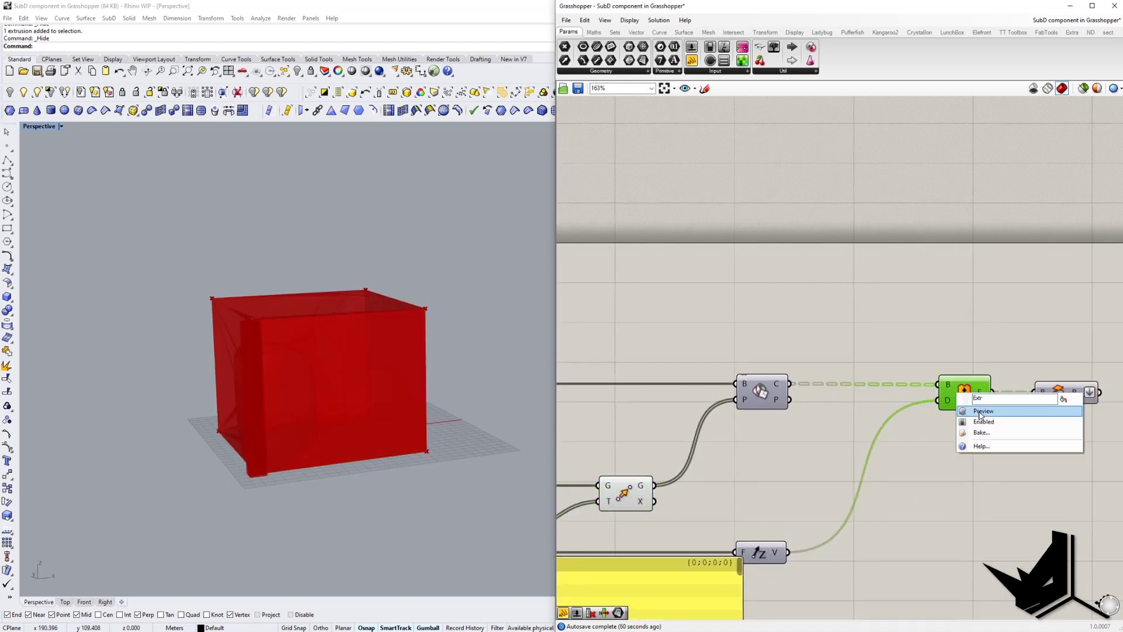
{"action": "left_click", "coordinate": [974, 412]}
{"action": "right_click_drag", "start_coordinate": [369, 356], "coordinate": [304, 340]}
{"action": "scroll", "coordinate": [304, 340], "scroll_direction": "up", "scroll_amount": 3}
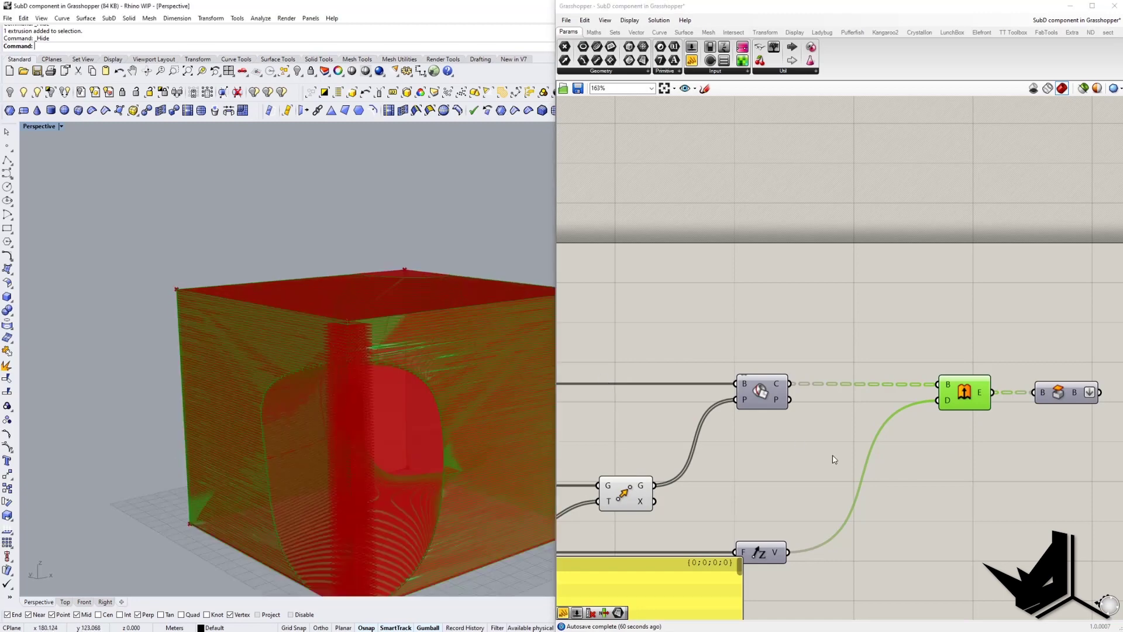
Step: Turn off the preview of all components upstream of the Extrude component
{"action": "scroll", "coordinate": [831, 460], "scroll_direction": "down", "scroll_amount": 8}
{"action": "left_click_drag", "start_coordinate": [890, 490], "coordinate": [598, 364]}
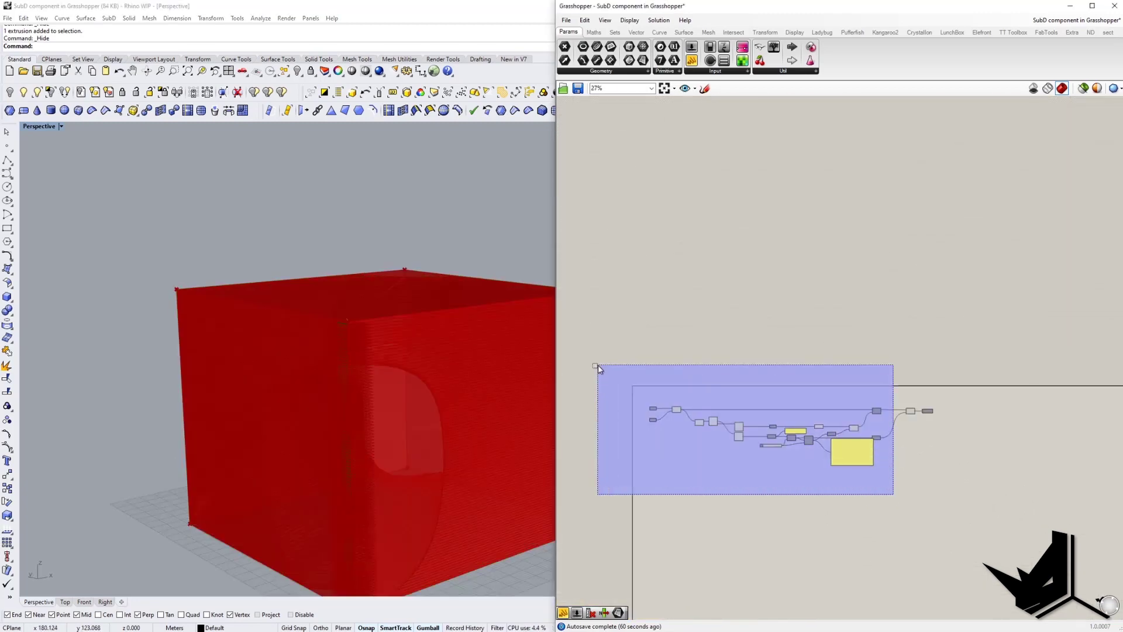
{"action": "middle_click", "coordinate": [876, 410]}
{"action": "left_click", "coordinate": [906, 378]}
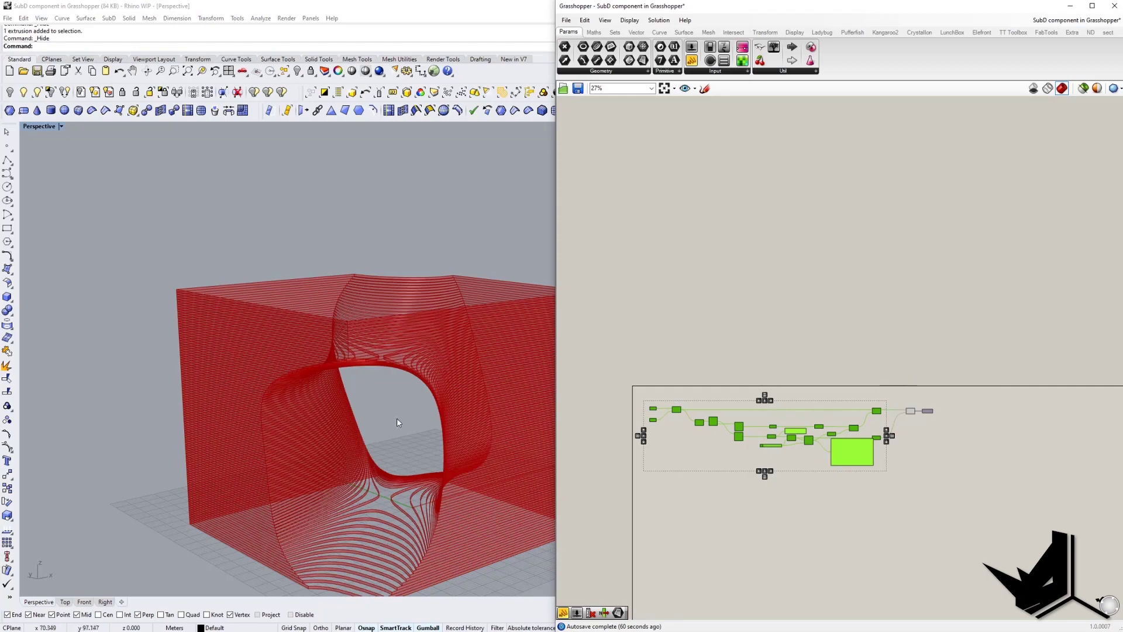
Step: Inspect the layered extrusions around the curved opening from several angles and distances
{"action": "mouse_move", "coordinate": [398, 423]}
{"action": "right_mouse_down"}
{"action": "mouse_move", "coordinate": [354, 419]}
{"action": "mouse_move", "coordinate": [399, 413]}
{"action": "right_mouse_up"}
{"action": "scroll", "coordinate": [363, 525], "scroll_direction": "up", "scroll_amount": 3}
{"action": "mouse_move", "coordinate": [363, 526]}
{"action": "right_mouse_down"}
{"action": "mouse_move", "coordinate": [346, 494]}
{"action": "mouse_move", "coordinate": [357, 510]}
{"action": "right_mouse_up"}
{"action": "scroll", "coordinate": [311, 386], "scroll_direction": "up", "scroll_amount": 2}
{"action": "right_click_drag", "start_coordinate": [311, 387], "coordinate": [388, 426]}
{"action": "scroll", "coordinate": [382, 348], "scroll_direction": "down", "scroll_amount": 5}
{"action": "right_click_drag", "start_coordinate": [382, 348], "coordinate": [389, 436]}
{"action": "scroll", "coordinate": [389, 436], "scroll_direction": "up", "scroll_amount": 5}
Step: Trace the definition from the slider to the Extrude component, clear the selection and check the extrusion direction input
{"action": "scroll", "coordinate": [773, 443], "scroll_direction": "up", "scroll_amount": 5}
{"action": "scroll", "coordinate": [778, 454], "scroll_direction": "up", "scroll_amount": 2}
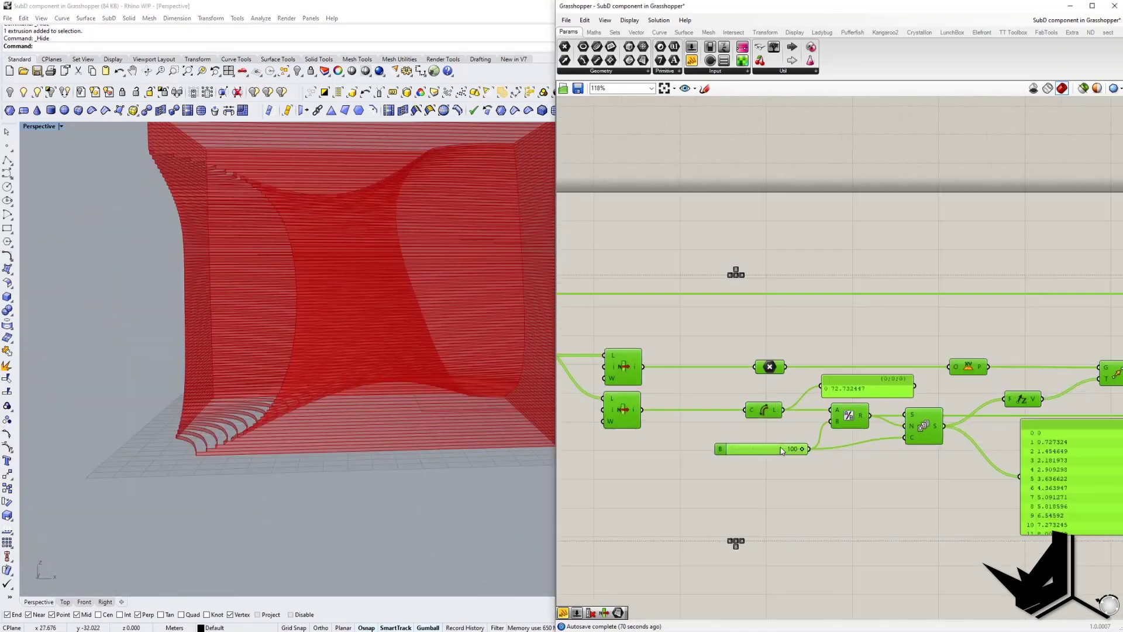
{"action": "scroll", "coordinate": [779, 450], "scroll_direction": "down", "scroll_amount": 4}
{"action": "right_click_drag", "start_coordinate": [978, 375], "coordinate": [843, 431]}
{"action": "scroll", "coordinate": [842, 430], "scroll_direction": "up", "scroll_amount": 3}
{"action": "left_click", "coordinate": [872, 444]}
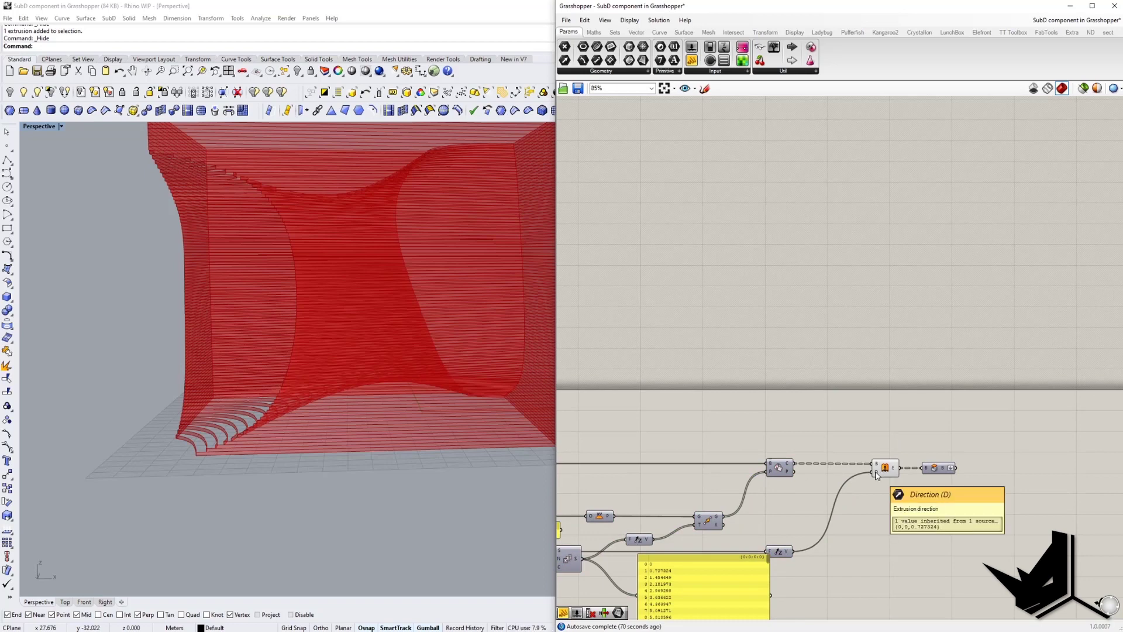
Step: Move the series panel, the Series component and the slider down to expose the wire from Division to the Unit Z vector
{"action": "right_click_drag", "start_coordinate": [749, 603], "coordinate": [838, 485]}
{"action": "left_click_drag", "start_coordinate": [796, 466], "coordinate": [835, 502]}
{"action": "right_click_drag", "start_coordinate": [732, 470], "coordinate": [896, 472]}
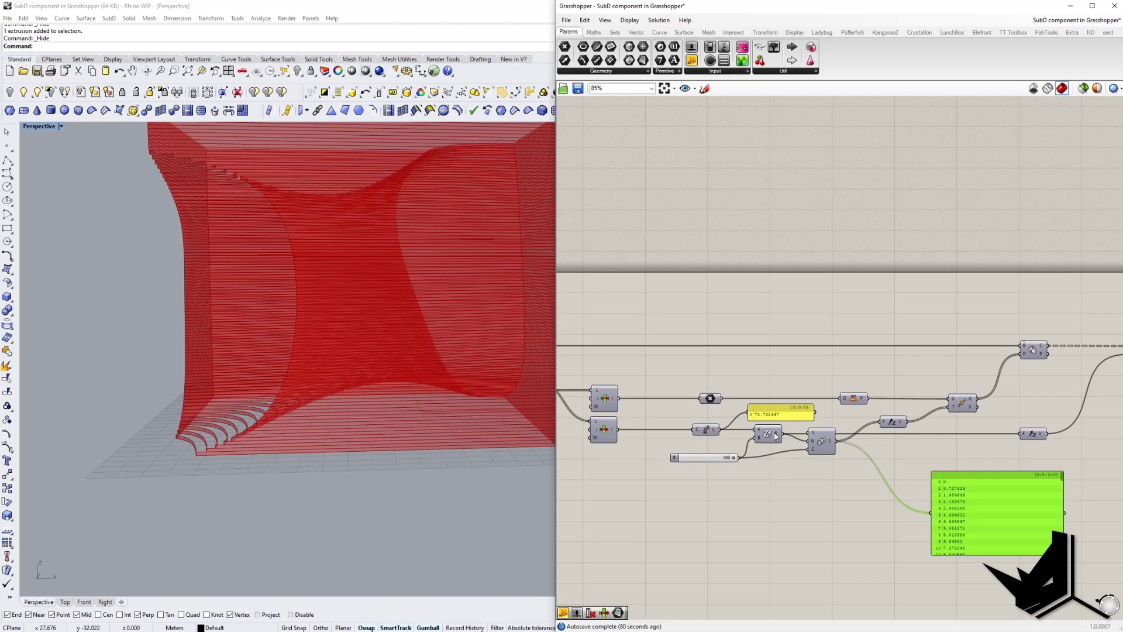
{"action": "left_click_drag", "start_coordinate": [819, 443], "coordinate": [823, 455]}
{"action": "left_click_drag", "start_coordinate": [674, 457], "coordinate": [671, 461]}
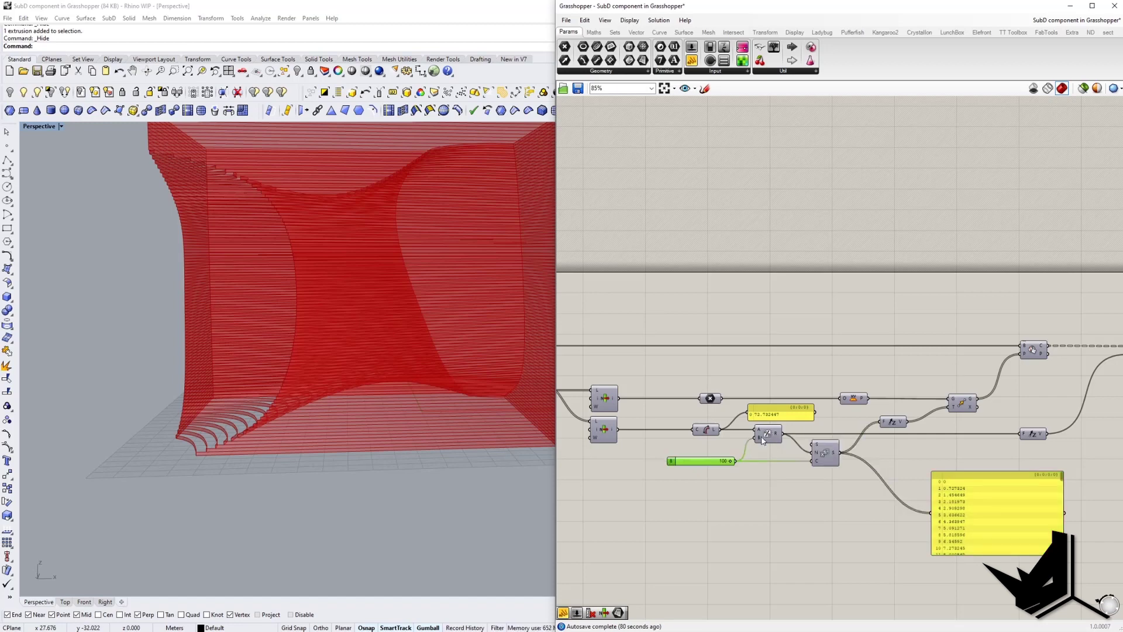
{"action": "right_click_drag", "start_coordinate": [1059, 441], "coordinate": [760, 485]}
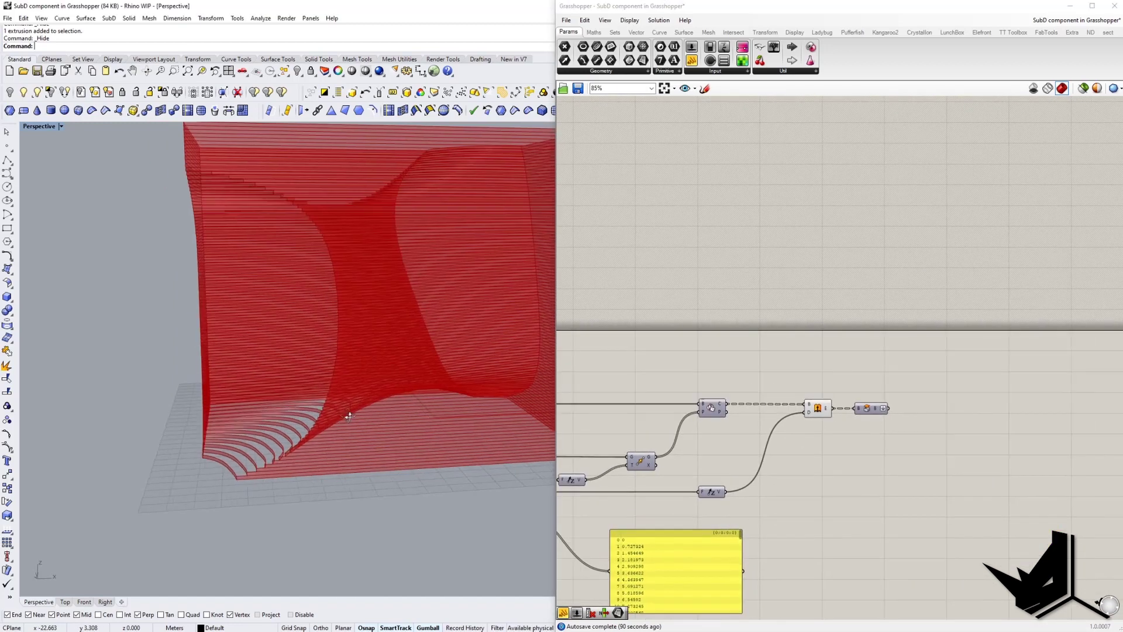
Step: Turn on the preview of the Cap Holes component and turn off the preview of the Extrude component
{"action": "right_click_drag", "start_coordinate": [350, 415], "coordinate": [264, 502]}
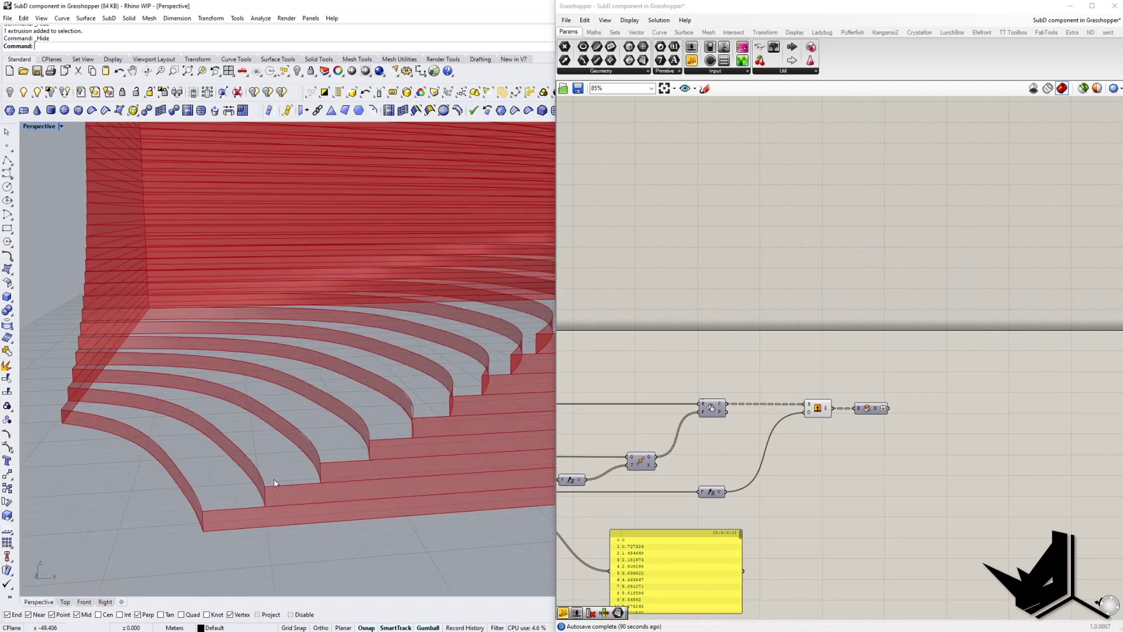
{"action": "scroll", "coordinate": [864, 432], "scroll_direction": "up", "scroll_amount": 2}
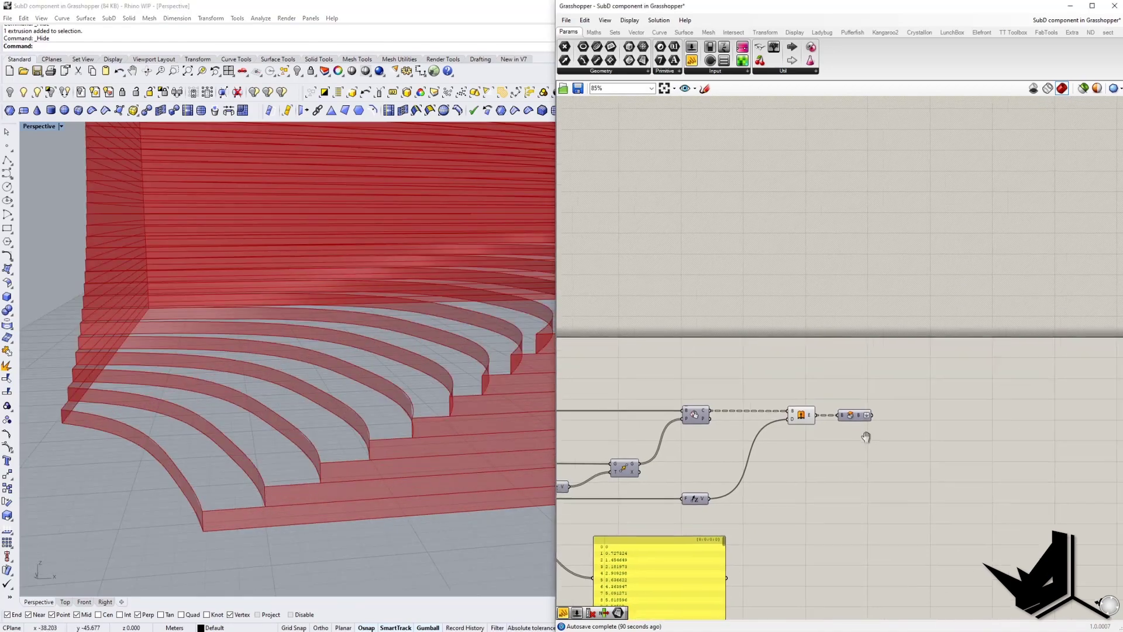
{"action": "right_click", "coordinate": [853, 425]}
{"action": "left_click", "coordinate": [866, 437]}
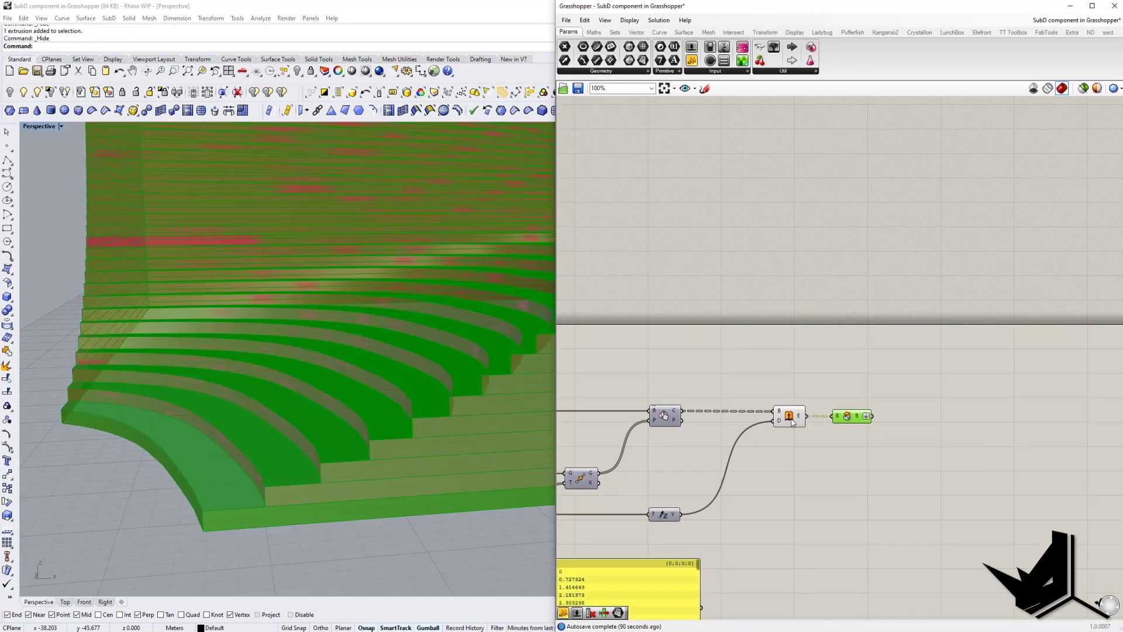
{"action": "right_click", "coordinate": [791, 422]}
{"action": "left_click", "coordinate": [801, 439]}
{"action": "scroll", "coordinate": [341, 404], "scroll_direction": "down", "scroll_amount": 8}
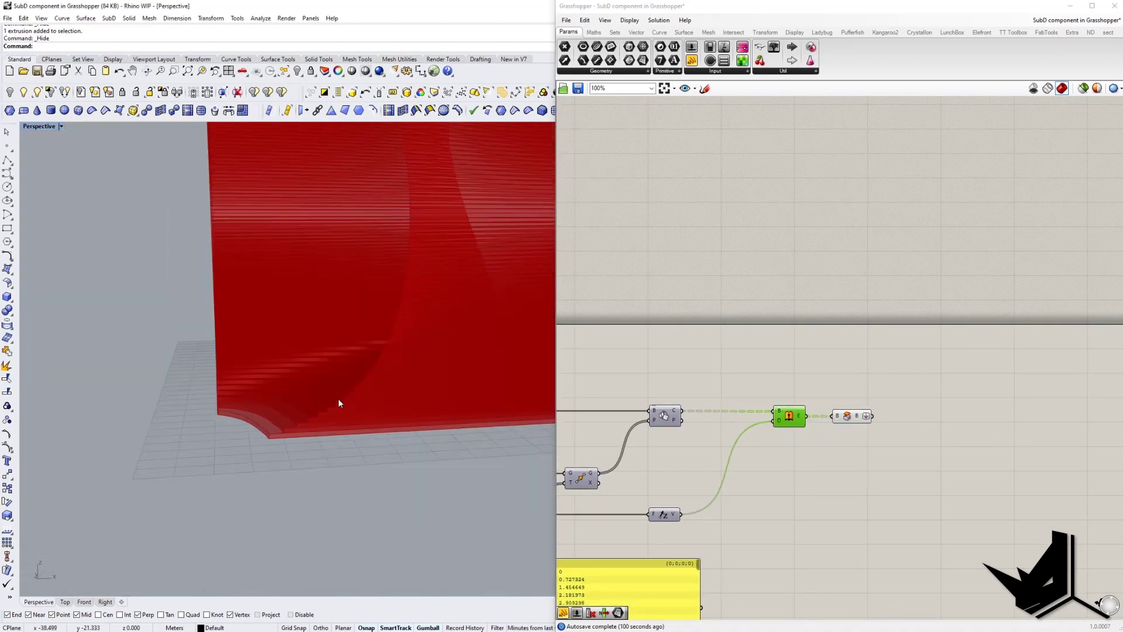
{"action": "right_click_drag", "start_coordinate": [359, 433], "coordinate": [366, 389]}
Step: Select the Solid Difference component at the start of the definition and examine the opening through the layered box
{"action": "right_click_drag", "start_coordinate": [757, 470], "coordinate": [969, 455]}
{"action": "scroll", "coordinate": [969, 456], "scroll_direction": "down", "scroll_amount": 3}
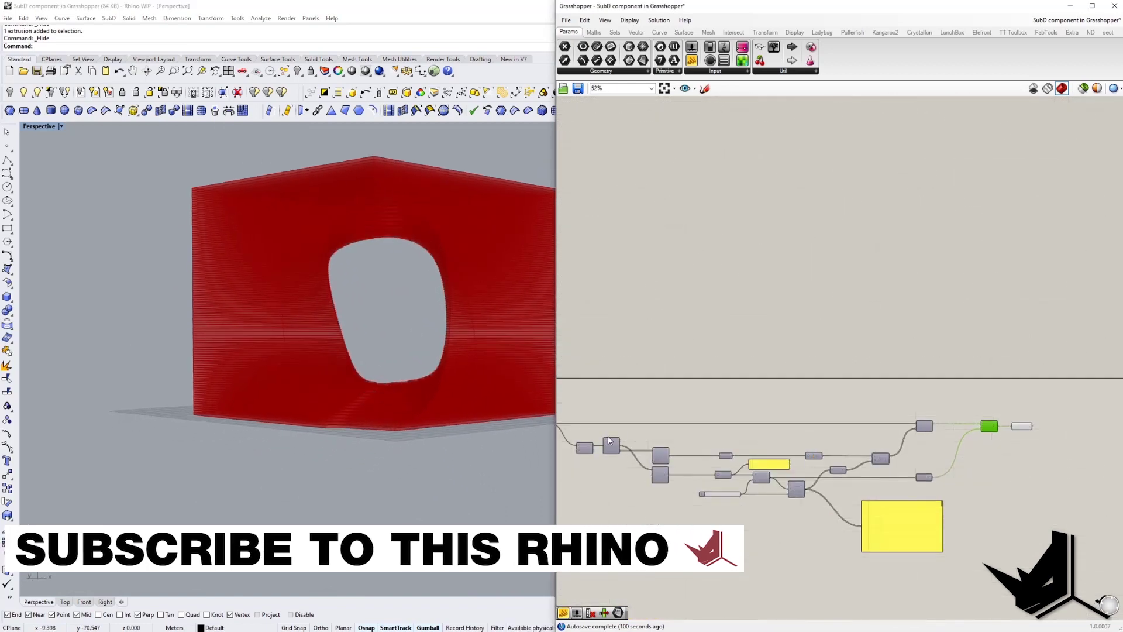
{"action": "right_click_drag", "start_coordinate": [562, 433], "coordinate": [827, 432]}
{"action": "scroll", "coordinate": [827, 431], "scroll_direction": "up", "scroll_amount": 3}
{"action": "left_click", "coordinate": [824, 419]}
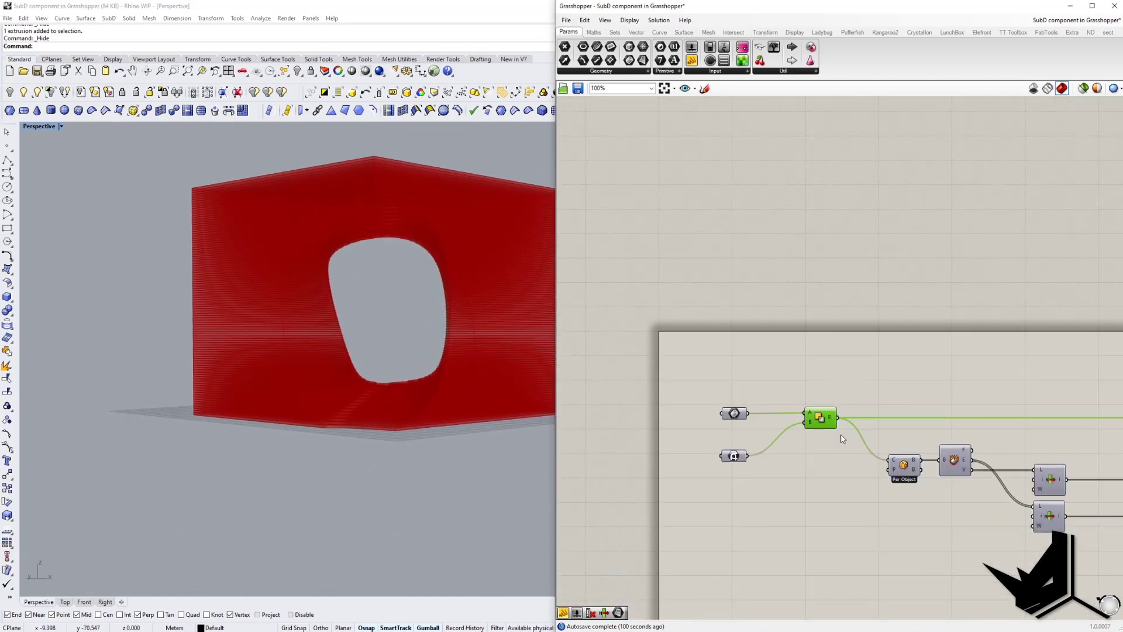
{"action": "mouse_move", "coordinate": [362, 358]}
{"action": "right_mouse_down"}
{"action": "mouse_move", "coordinate": [344, 376]}
{"action": "mouse_move", "coordinate": [353, 375]}
{"action": "right_mouse_up"}
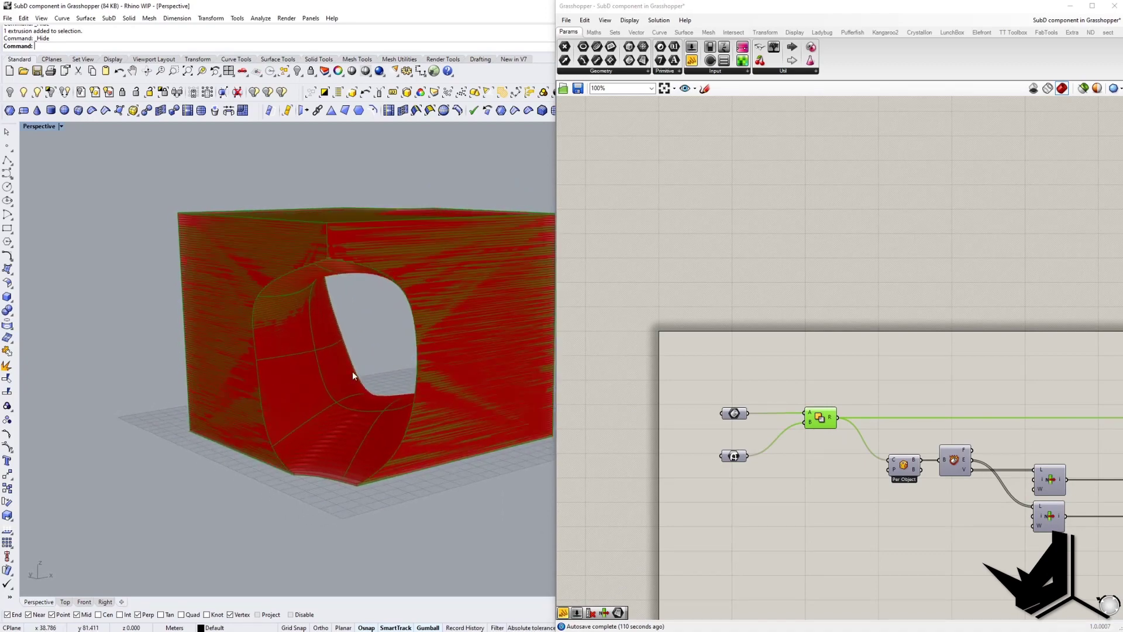
{"action": "scroll", "coordinate": [343, 385], "scroll_direction": "up", "scroll_amount": 4}
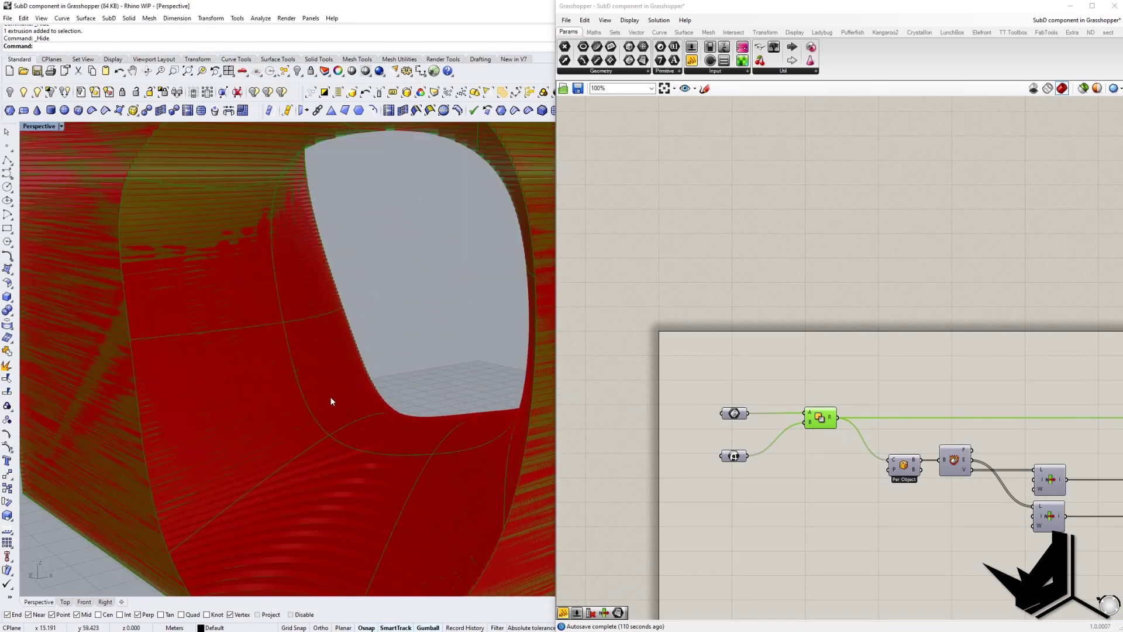
{"action": "scroll", "coordinate": [351, 389], "scroll_direction": "down", "scroll_amount": 2}
{"action": "right_click_drag", "start_coordinate": [373, 380], "coordinate": [357, 381]}
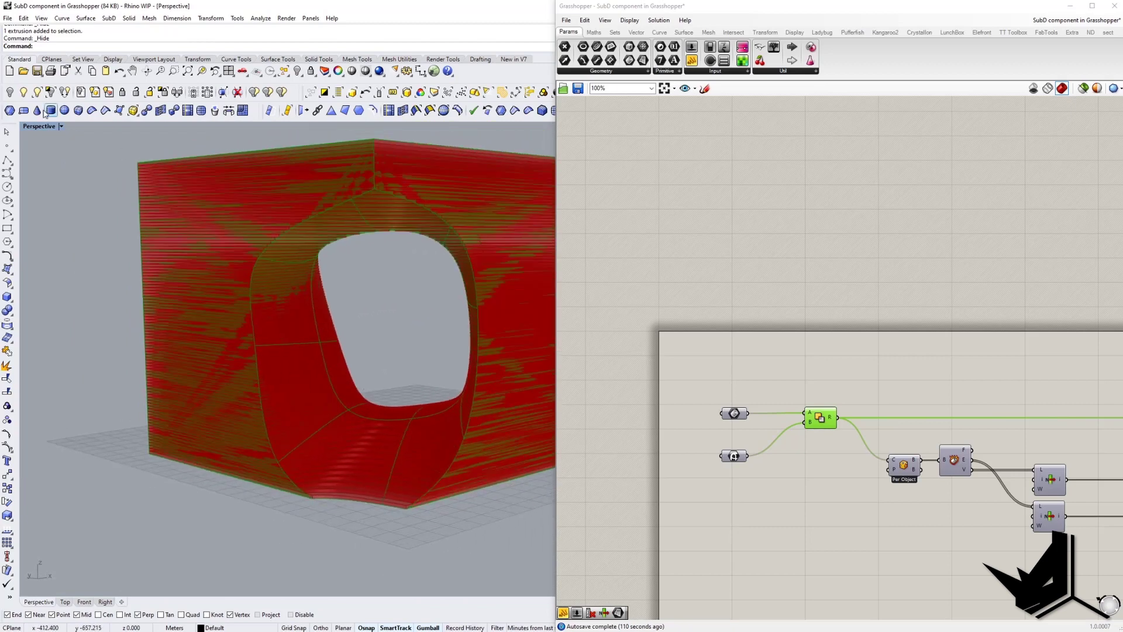
Step: Show the hidden SubD again so that it passes through the layered box
{"action": "right_click", "coordinate": [37, 92]}
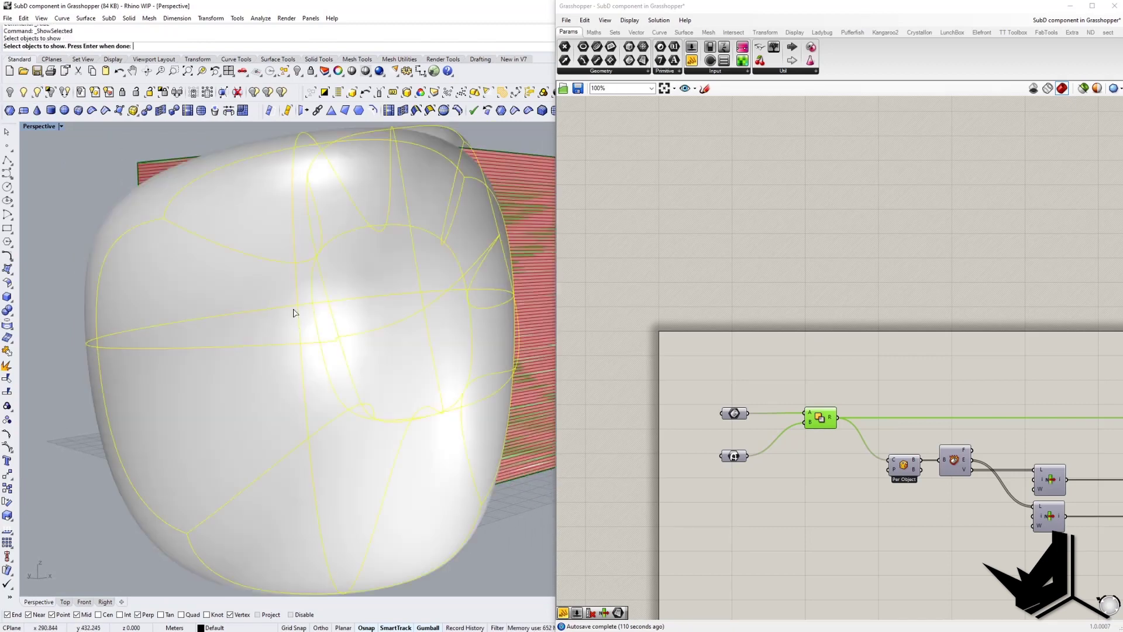
{"action": "scroll", "coordinate": [299, 309], "scroll_direction": "down", "scroll_amount": 8}
{"action": "right_click_drag", "start_coordinate": [370, 338], "coordinate": [249, 315]}
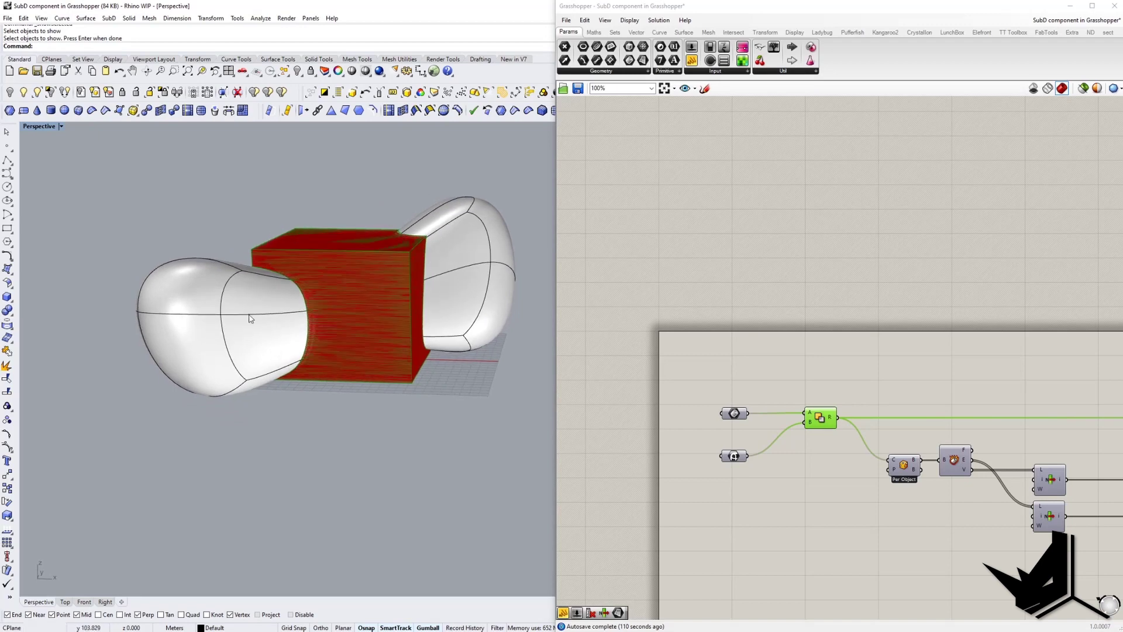
Step: Turn on the SubD's control points and move four points at one end sideways to skew the shape
{"action": "left_click", "coordinate": [242, 307]}
{"action": "right_click_drag", "start_coordinate": [337, 298], "coordinate": [349, 350], "text": "shift"}
{"action": "key", "text": "F10"}
{"action": "scroll", "coordinate": [377, 386], "scroll_direction": "down", "scroll_amount": 5}
{"action": "left_click_drag", "start_coordinate": [212, 286], "coordinate": [299, 376]}
{"action": "right_click_drag", "start_coordinate": [299, 376], "coordinate": [383, 445]}
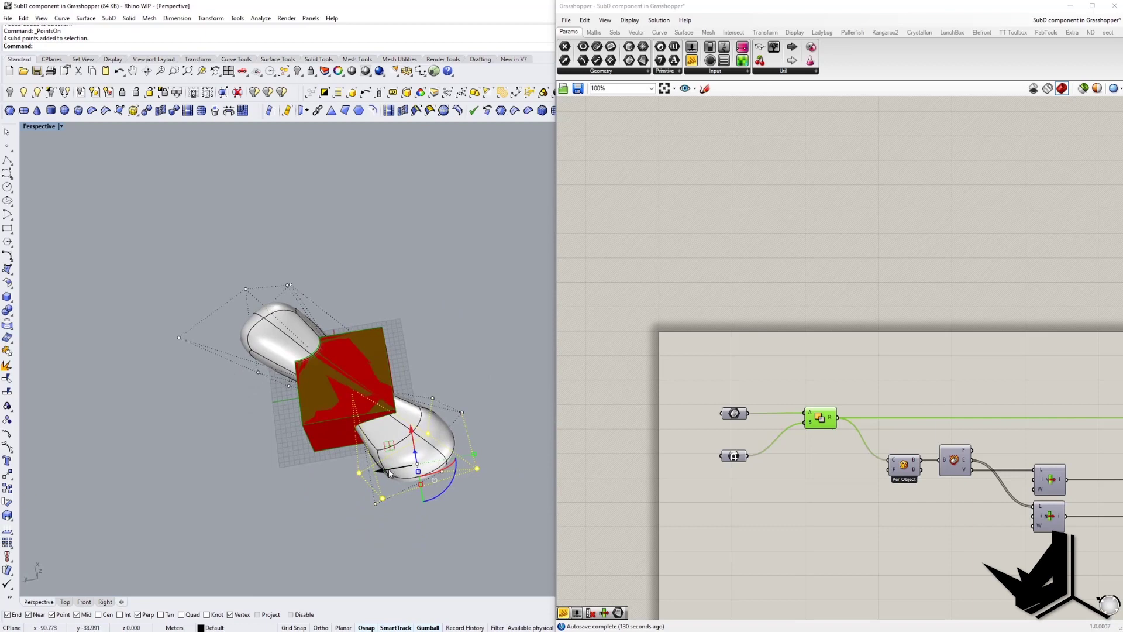
{"action": "left_click_drag", "start_coordinate": [385, 475], "coordinate": [308, 494]}
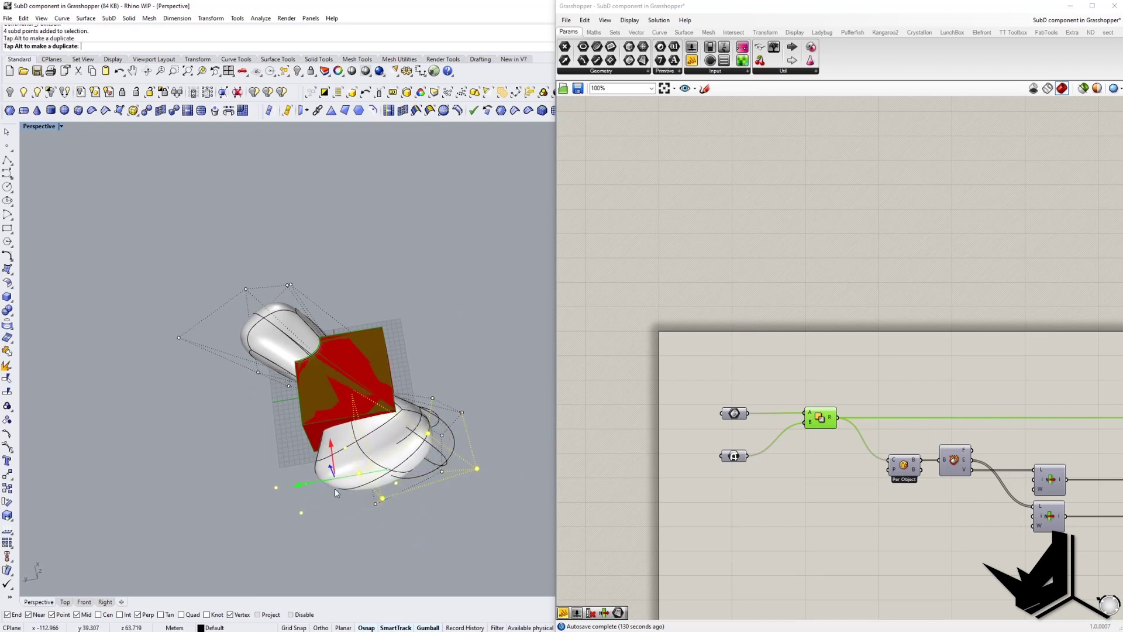
Step: Turn off the SubD's control points and hide the reshaped SubD
{"action": "right_click_drag", "start_coordinate": [426, 463], "coordinate": [357, 327]}
{"action": "key", "text": "Escape"}
{"action": "left_click", "coordinate": [341, 319]}
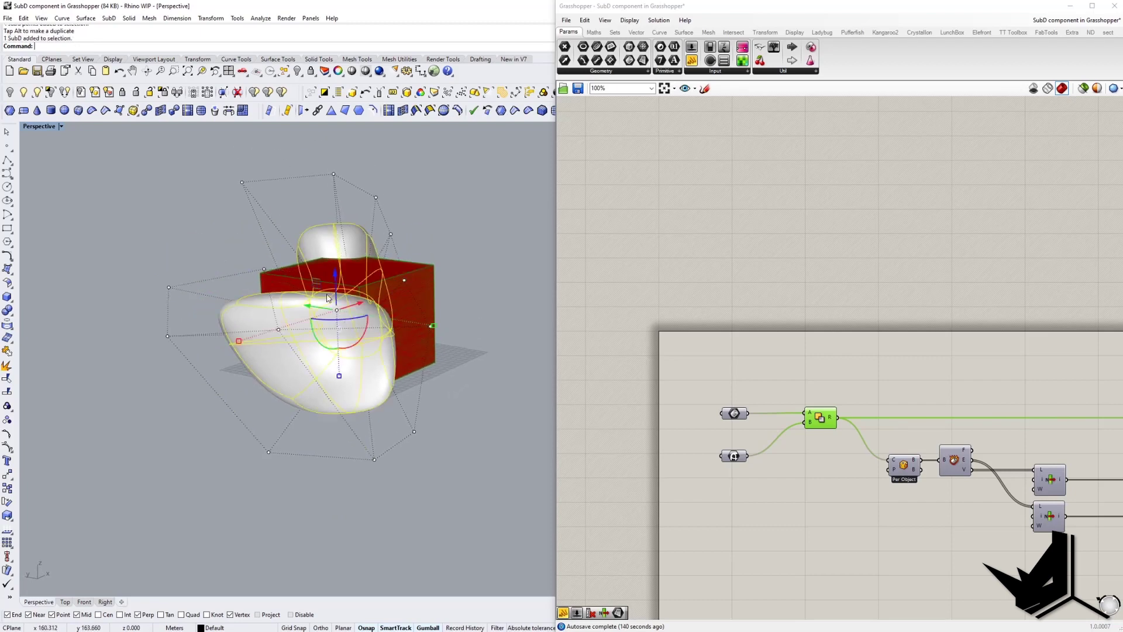
{"action": "key", "text": "Escape"}
{"action": "key", "text": "Escape"}
{"action": "left_click", "coordinate": [325, 311]}
{"action": "left_click", "coordinate": [9, 92]}
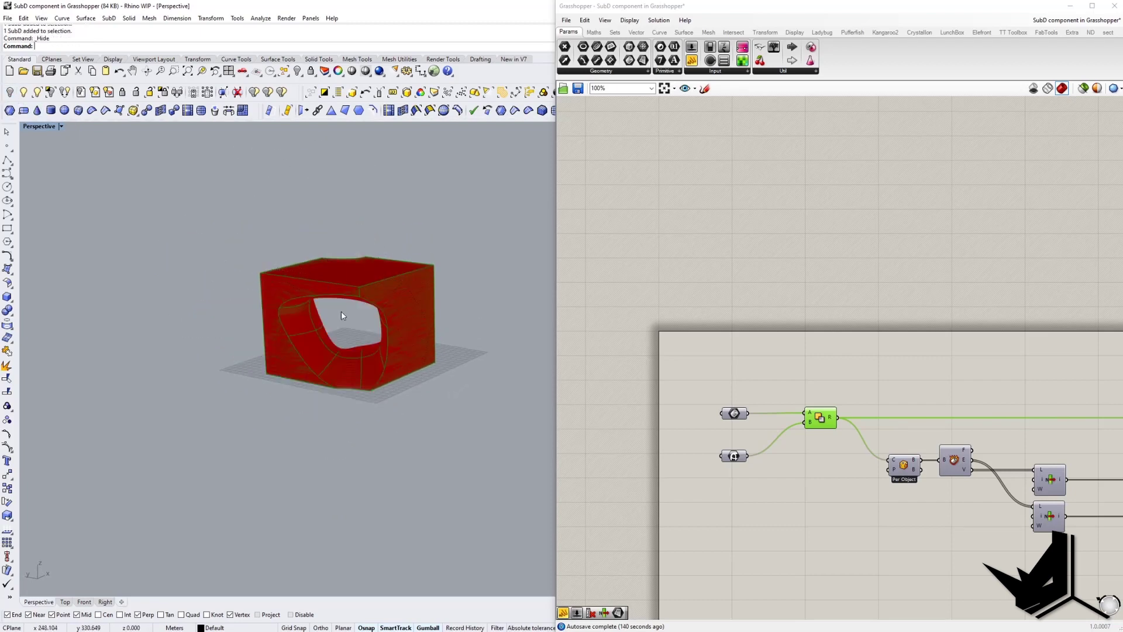
Step: Examine the reshaped opening in the layered box from several angles, along with the full definition
{"action": "scroll", "coordinate": [342, 310], "scroll_direction": "up", "scroll_amount": 6}
{"action": "right_click_drag", "start_coordinate": [376, 293], "coordinate": [369, 356]}
{"action": "scroll", "coordinate": [359, 313], "scroll_direction": "up", "scroll_amount": 5}
{"action": "scroll", "coordinate": [360, 313], "scroll_direction": "down", "scroll_amount": 5}
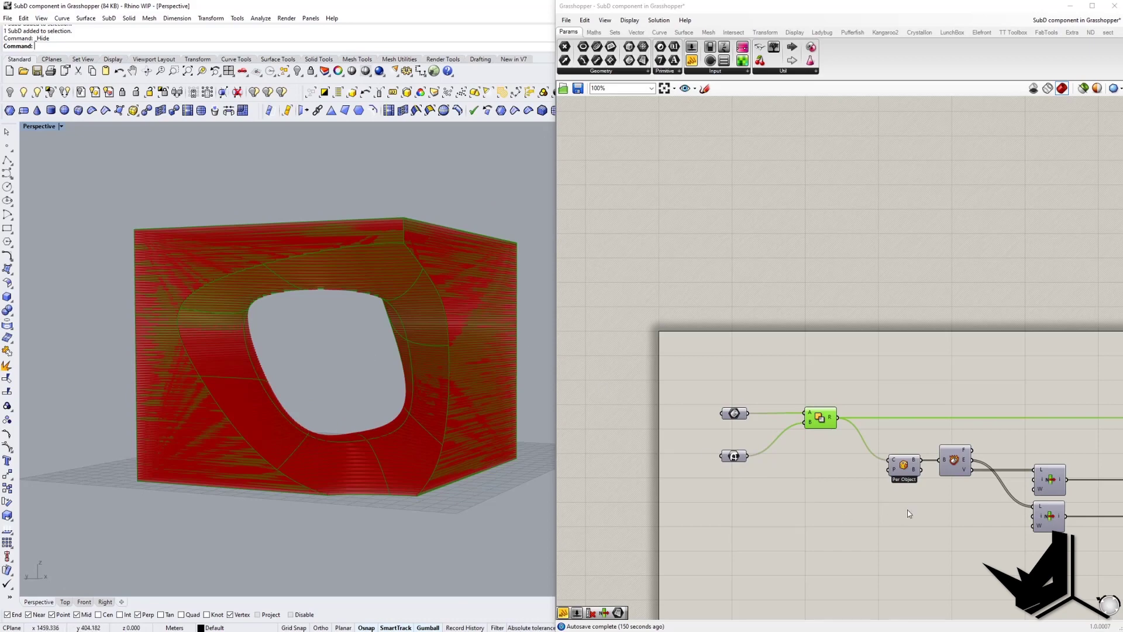
{"action": "scroll", "coordinate": [852, 466], "scroll_direction": "down", "scroll_amount": 5}
{"action": "scroll", "coordinate": [833, 450], "scroll_direction": "down", "scroll_amount": 2}
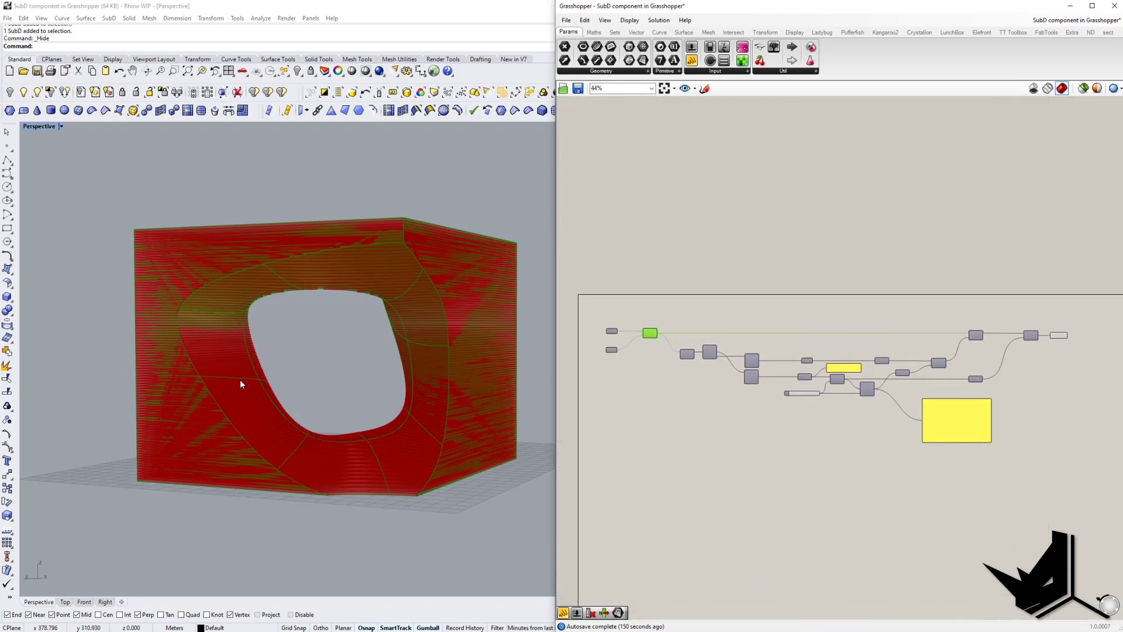
{"action": "right_click_drag", "start_coordinate": [311, 375], "coordinate": [400, 449]}
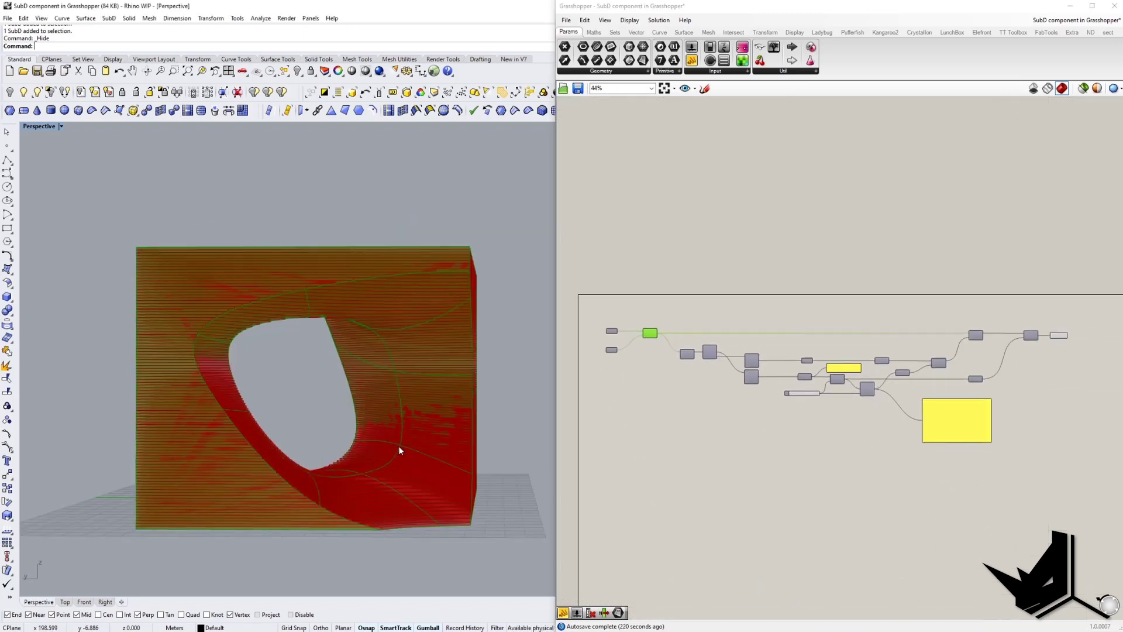